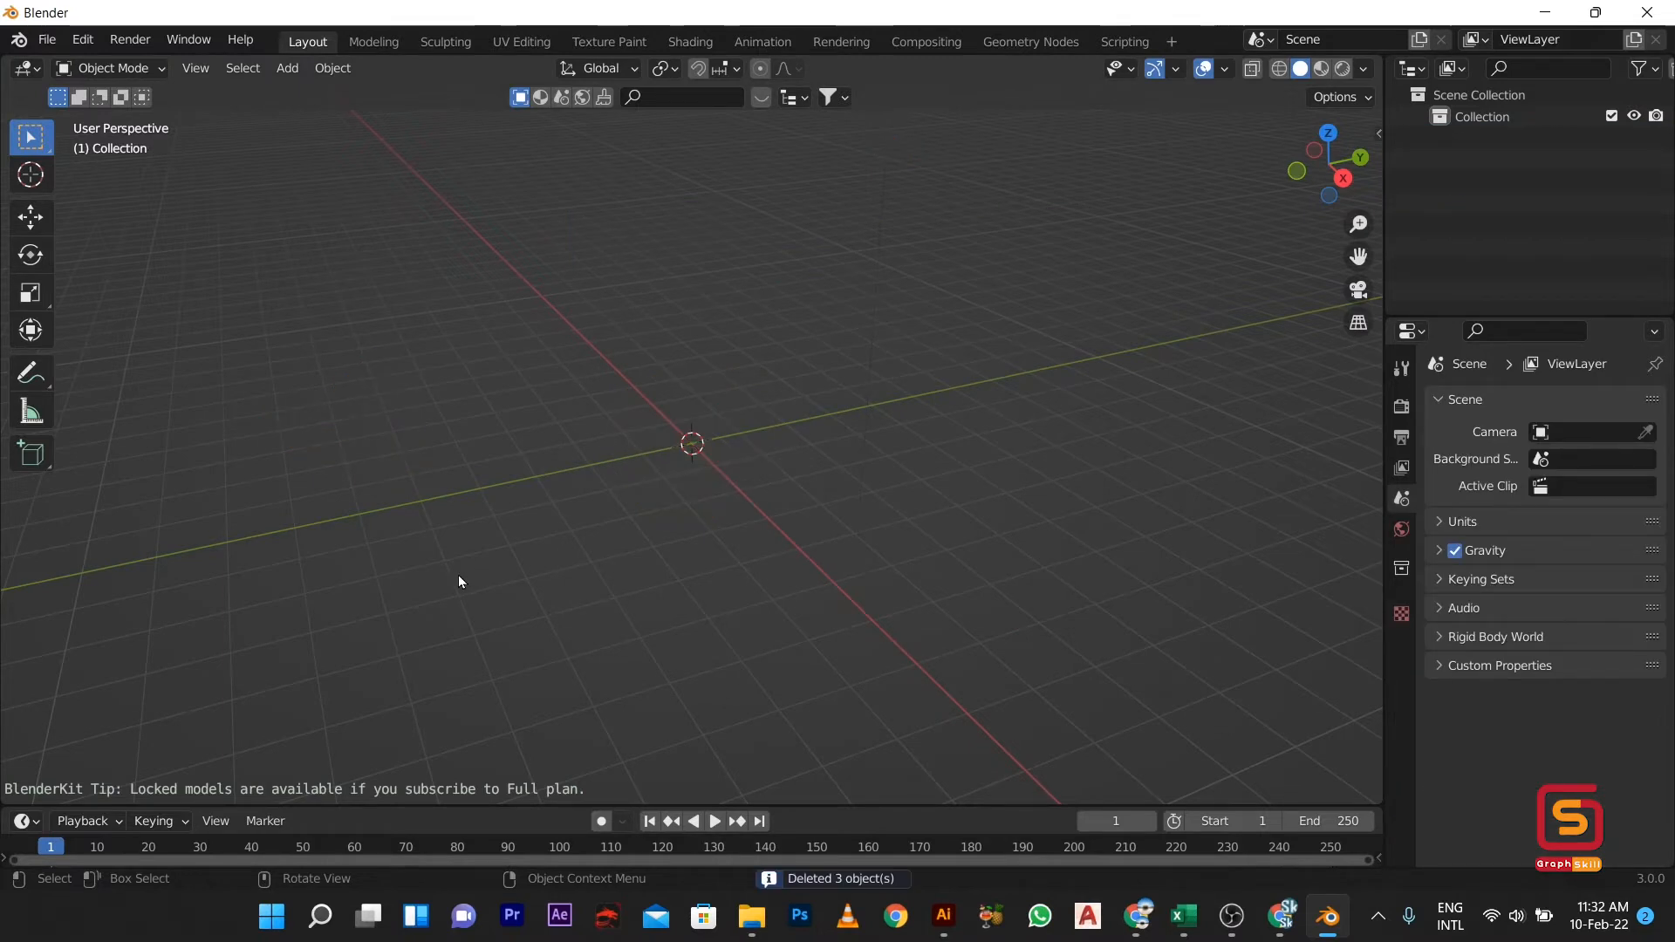
# Add a NURBS sphere surface at the world origin
pyautogui.moveTo(684, 479); pyautogui.dragTo(591, 429, button='middle')
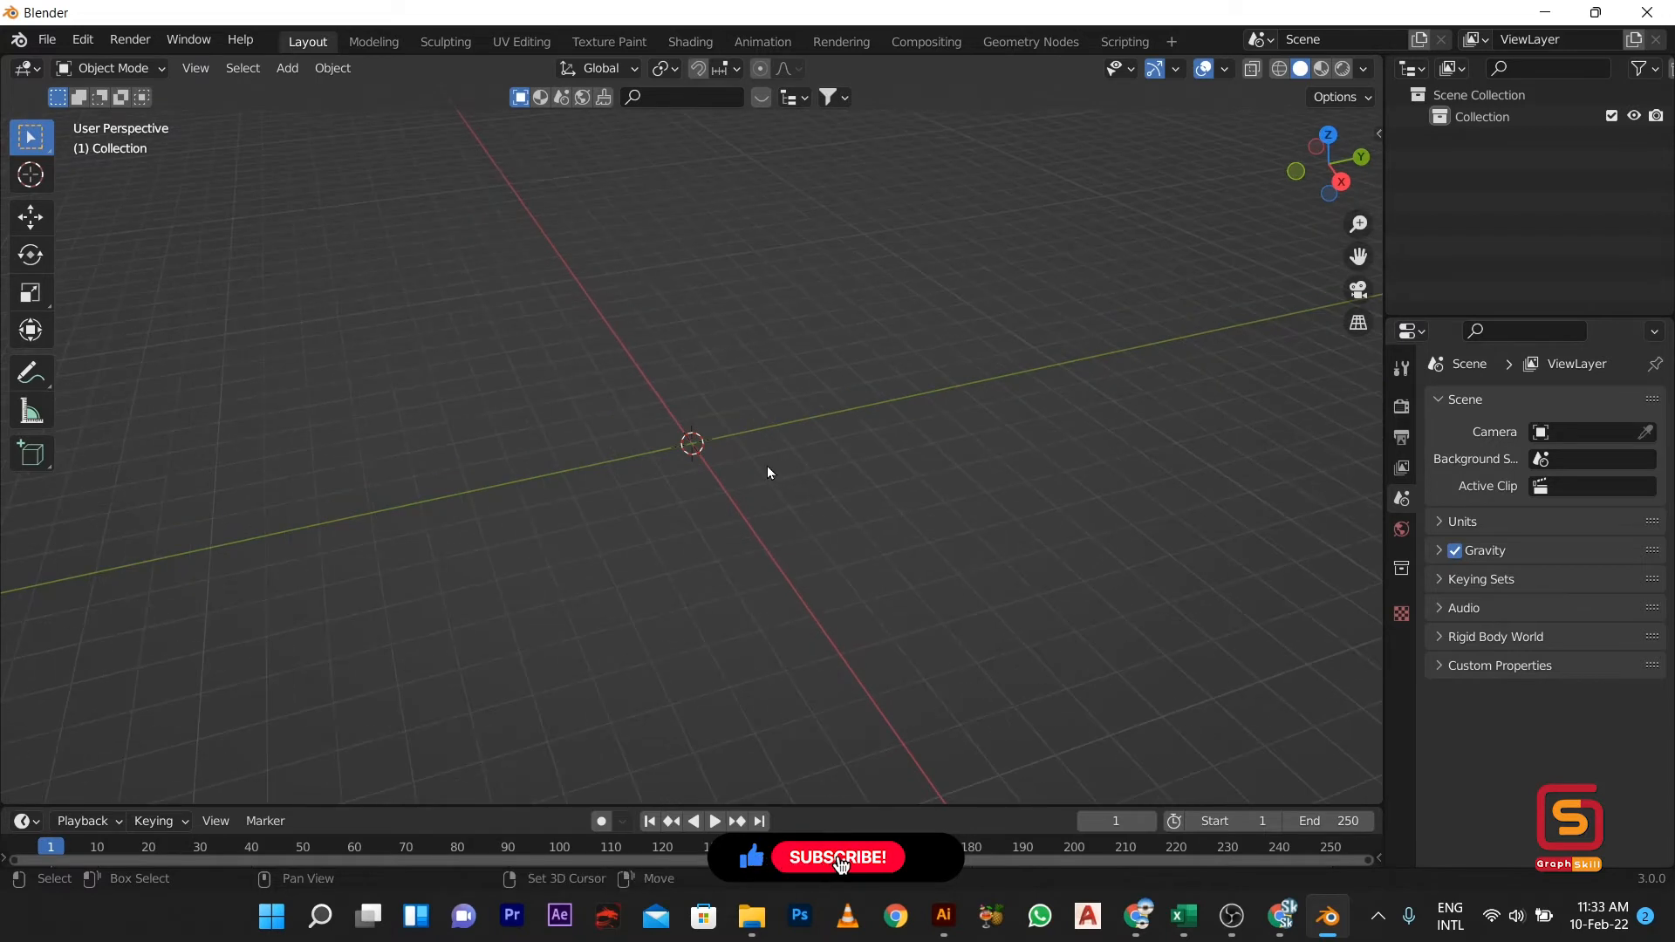
pyautogui.hotkey('shift', 'a')
pyautogui.moveTo(768, 449)
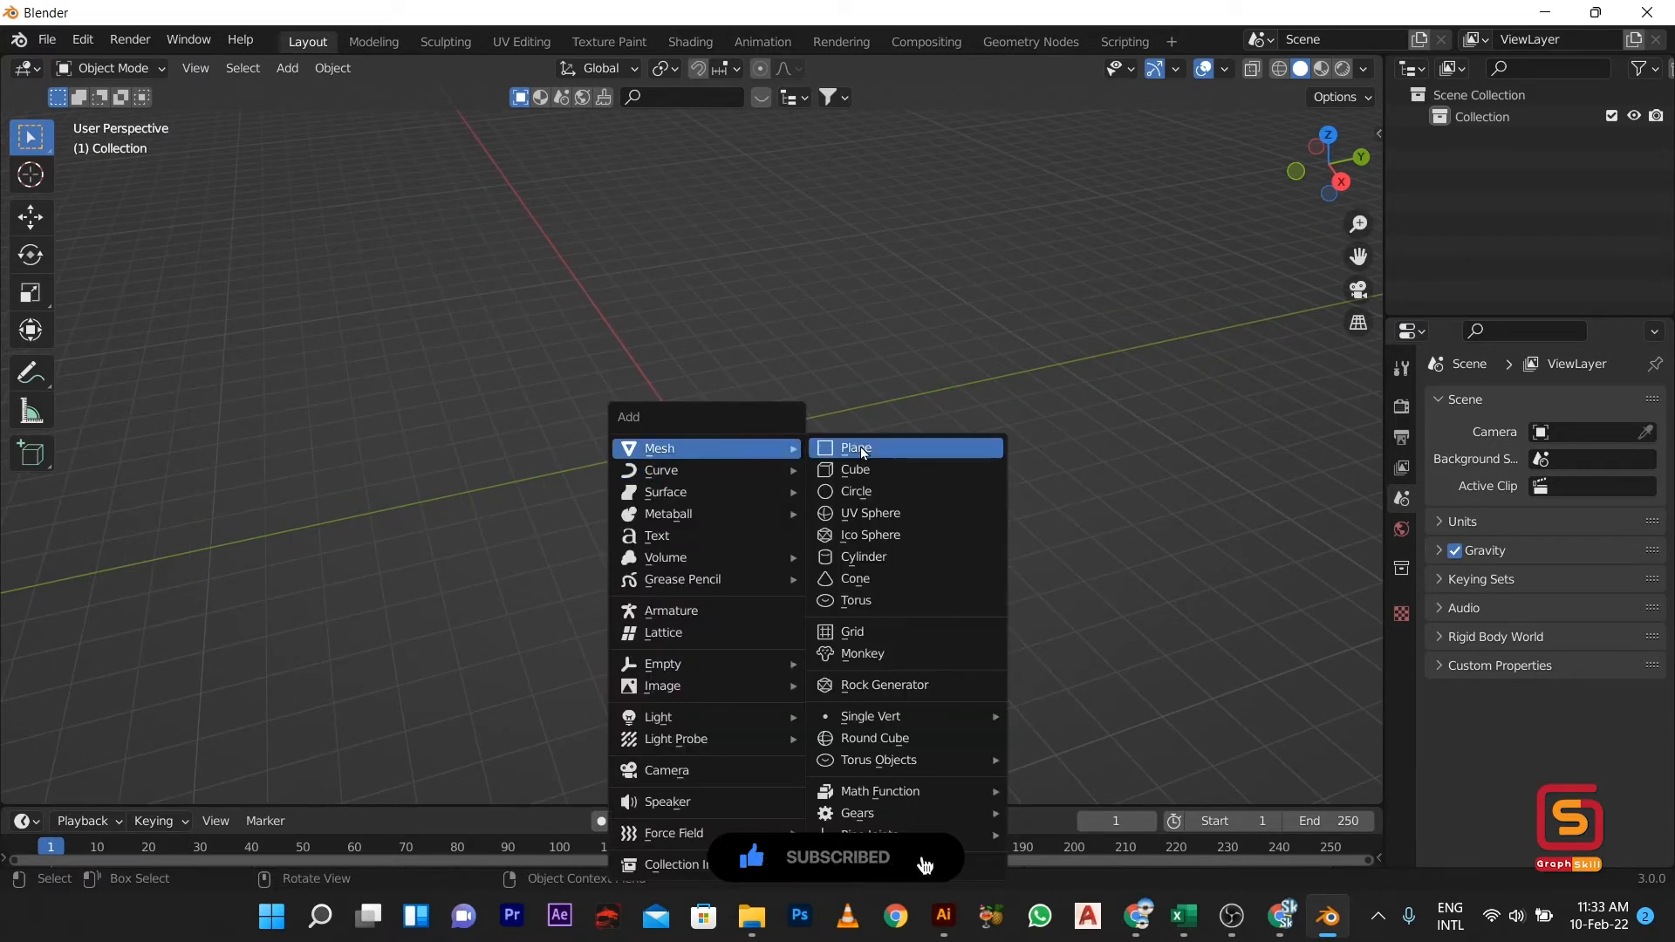
pyautogui.moveTo(711, 494)
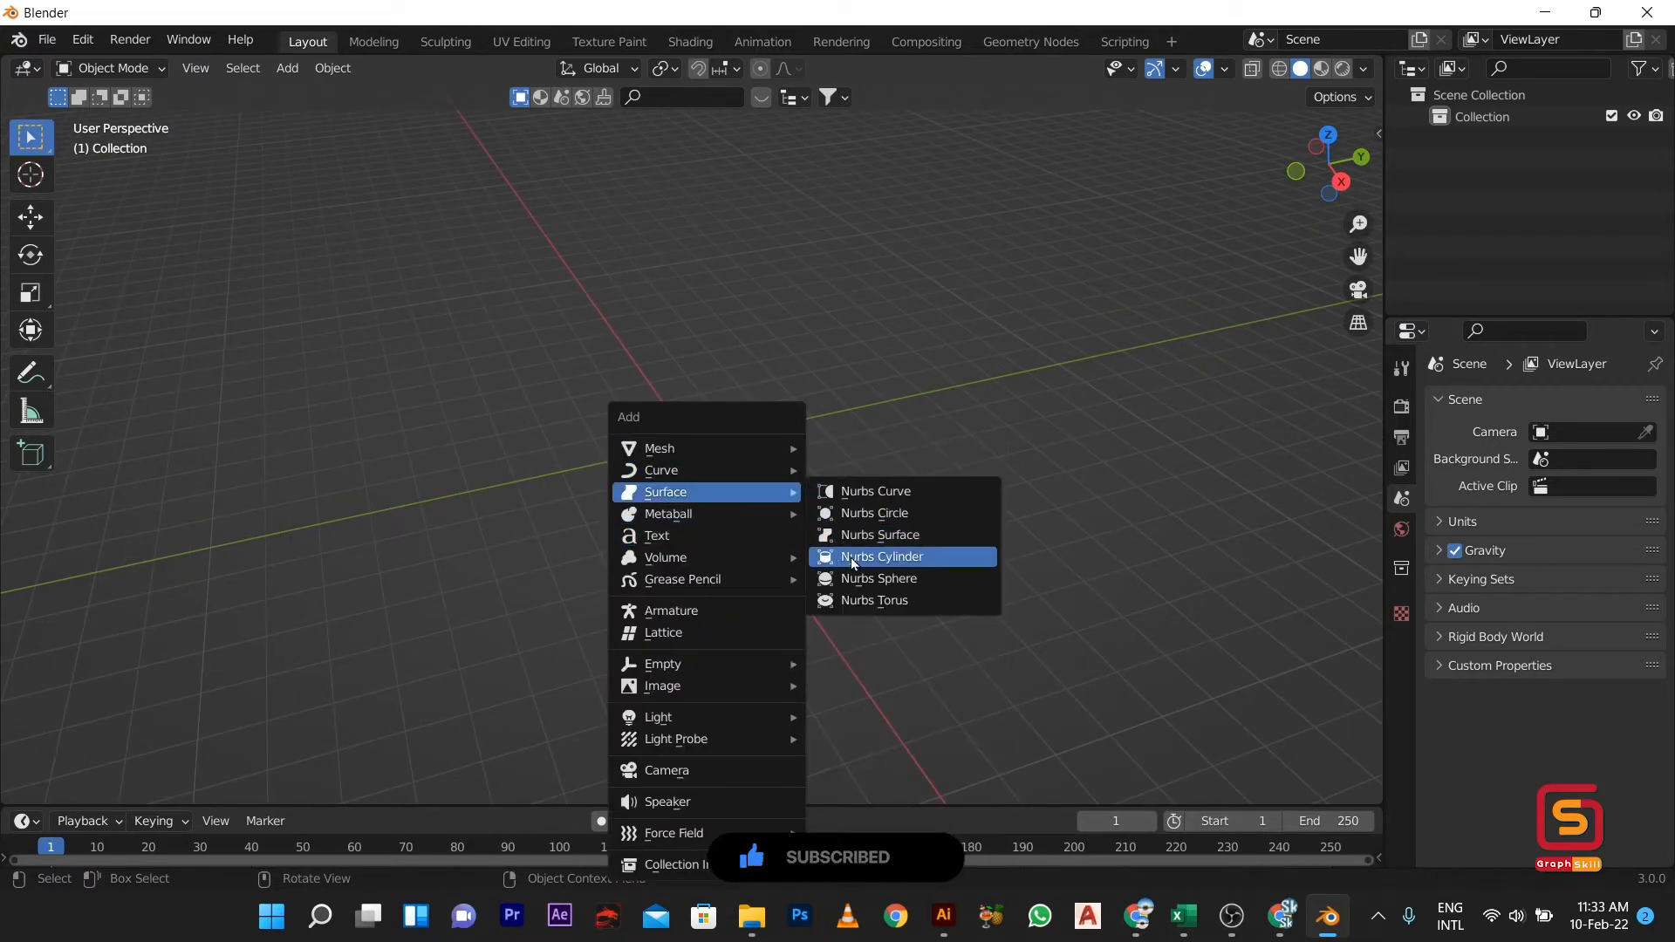
pyautogui.click(854, 580)
pyautogui.scroll(3, 679, 423)
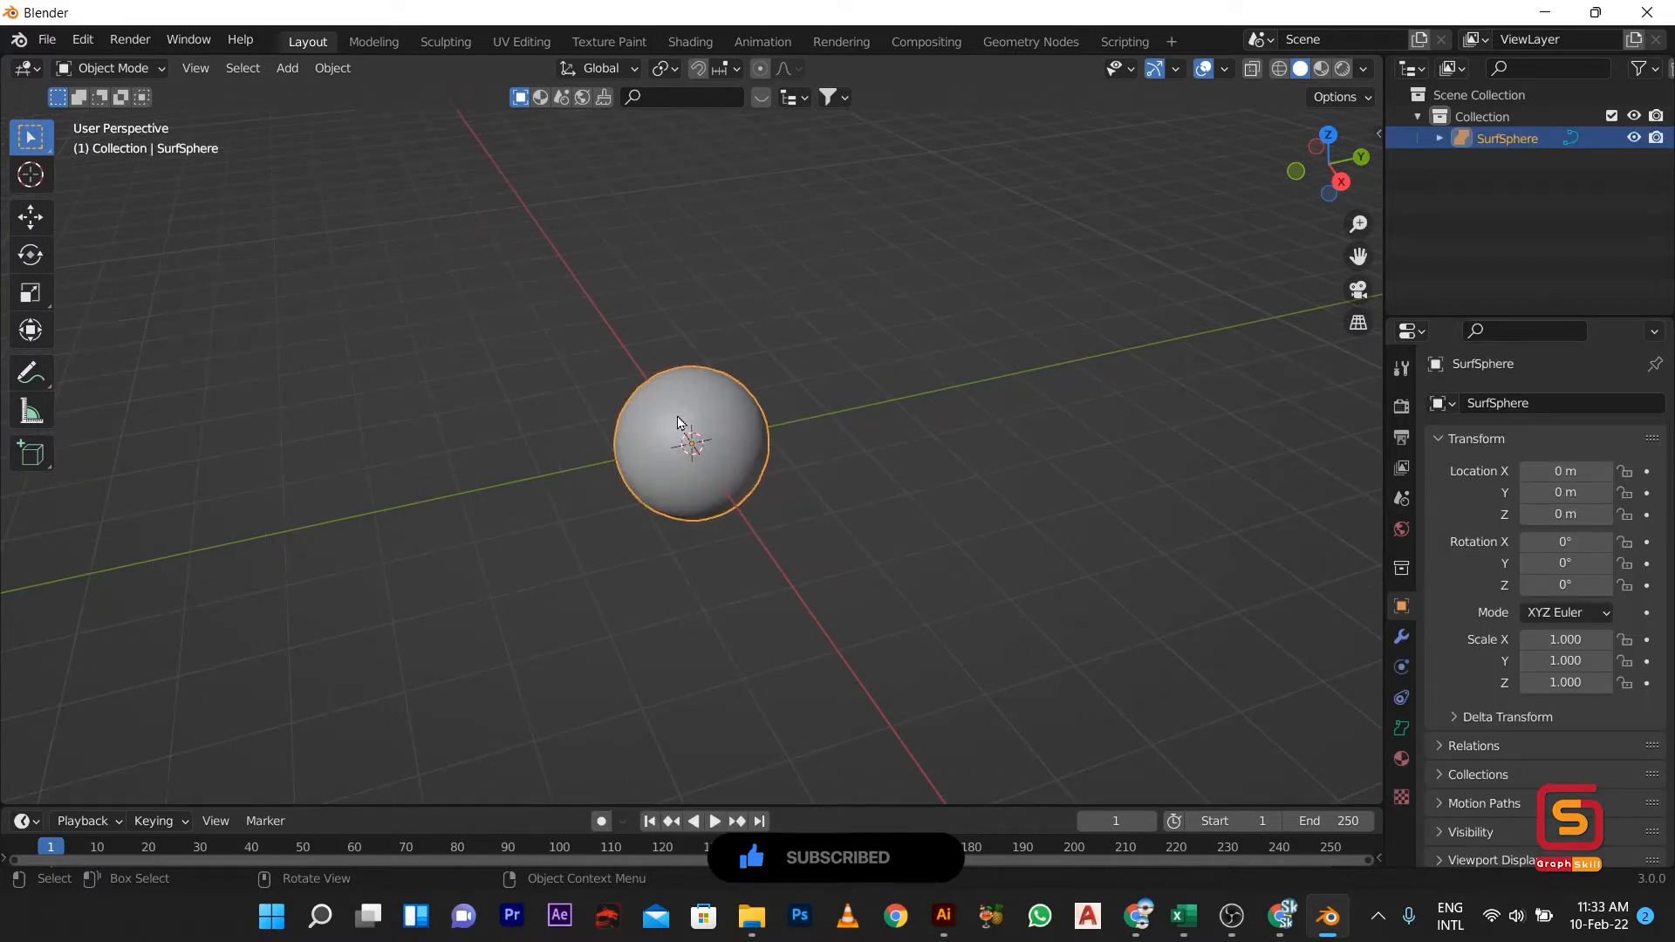
# Scale all the sphere's control points in Edit Mode along X to about a third, flattening it into a disc shape
pyautogui.press('Tab')
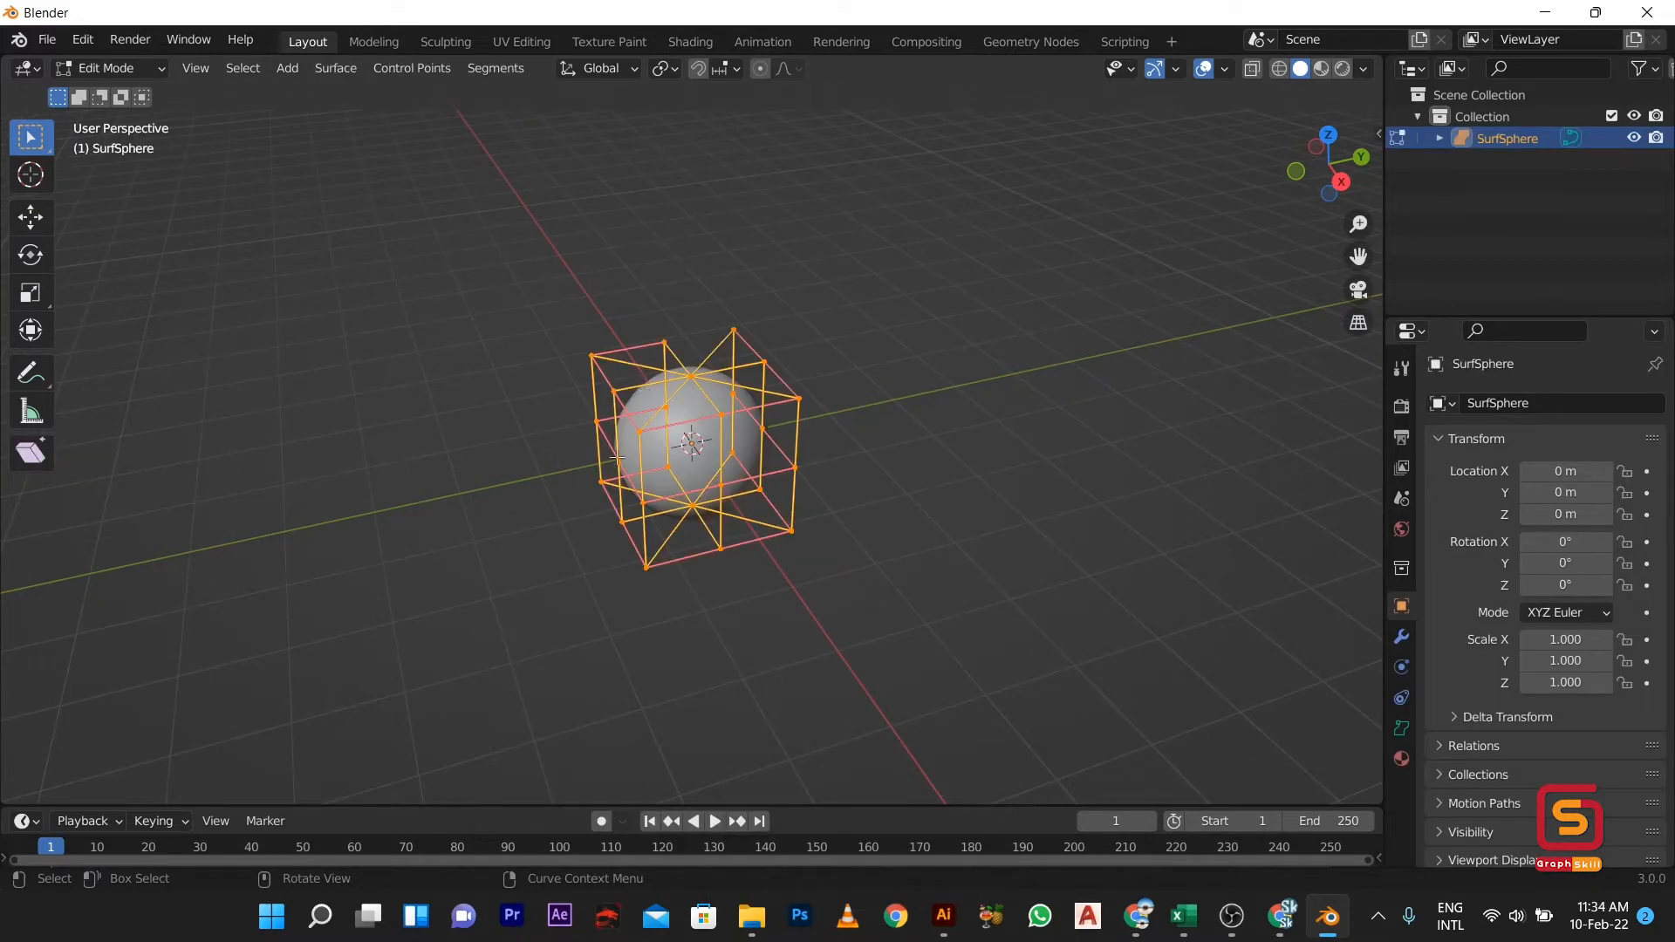
pyautogui.moveTo(646, 390); pyautogui.dragTo(479, 273, button='middle')
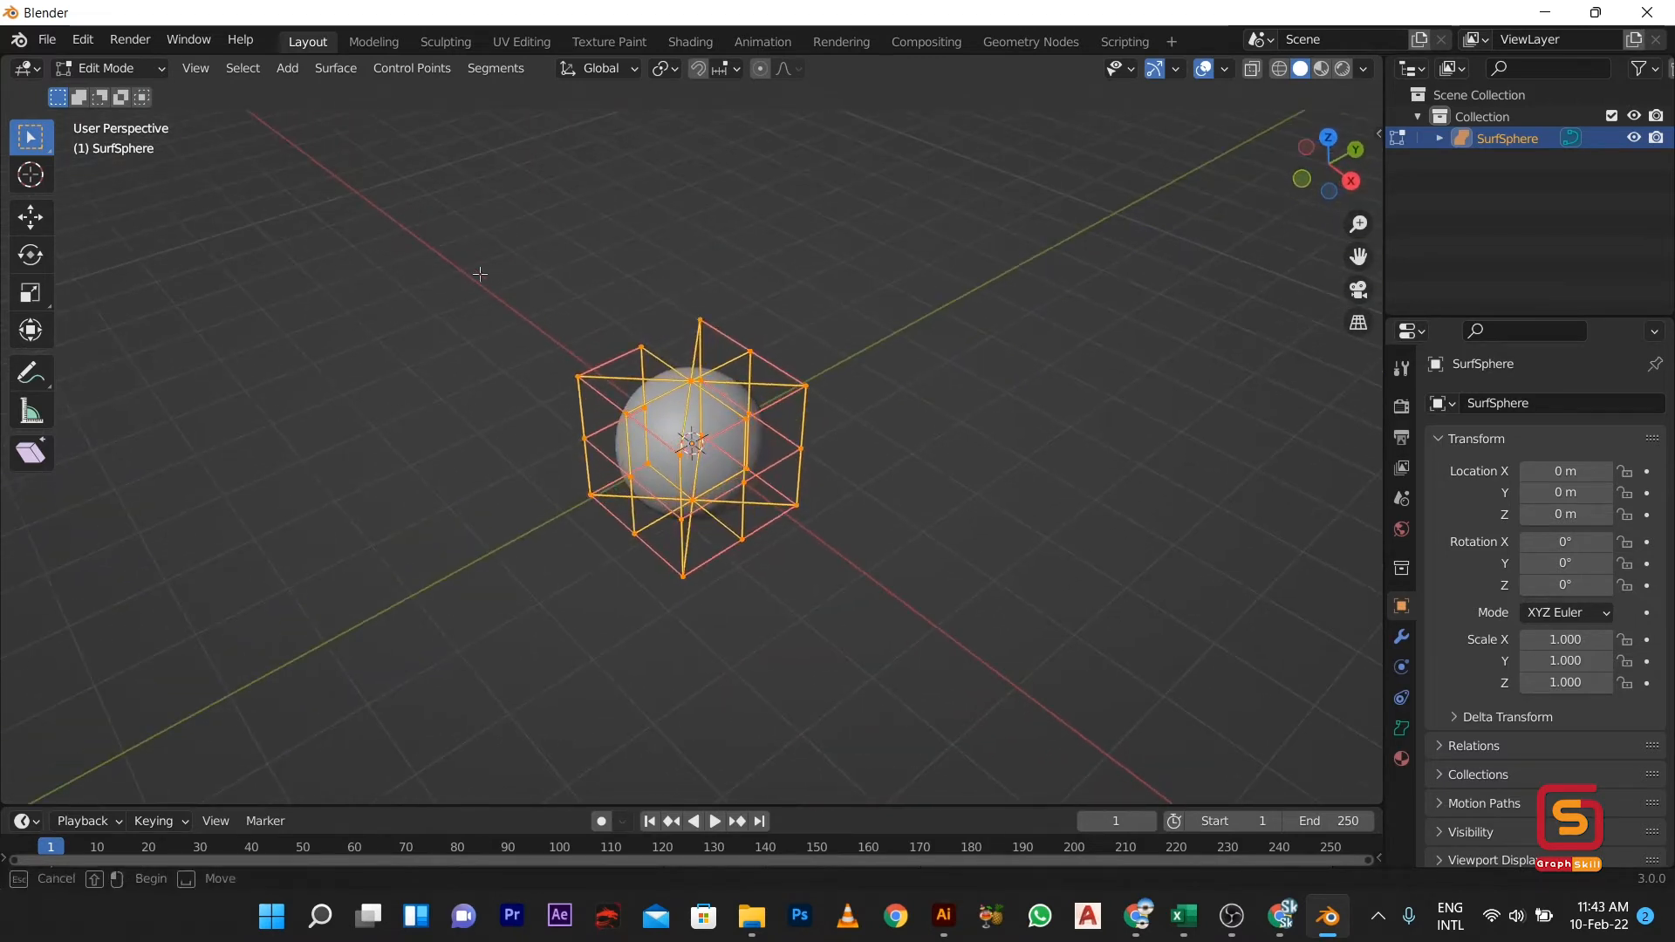
pyautogui.press('s')
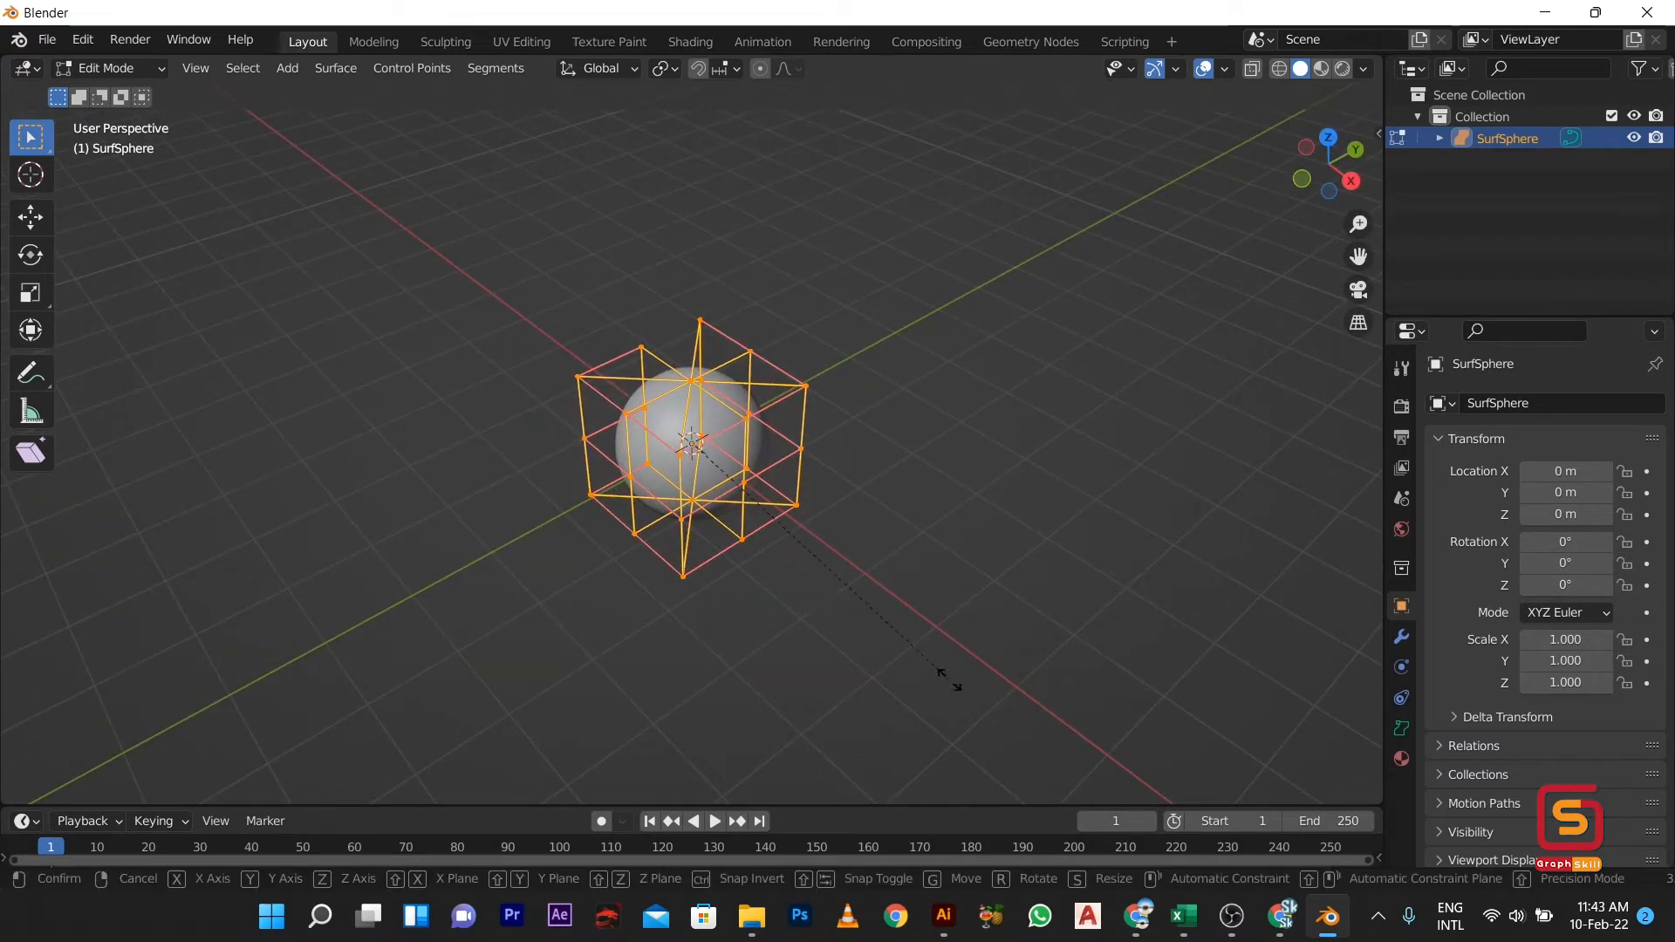
pyautogui.press('y')
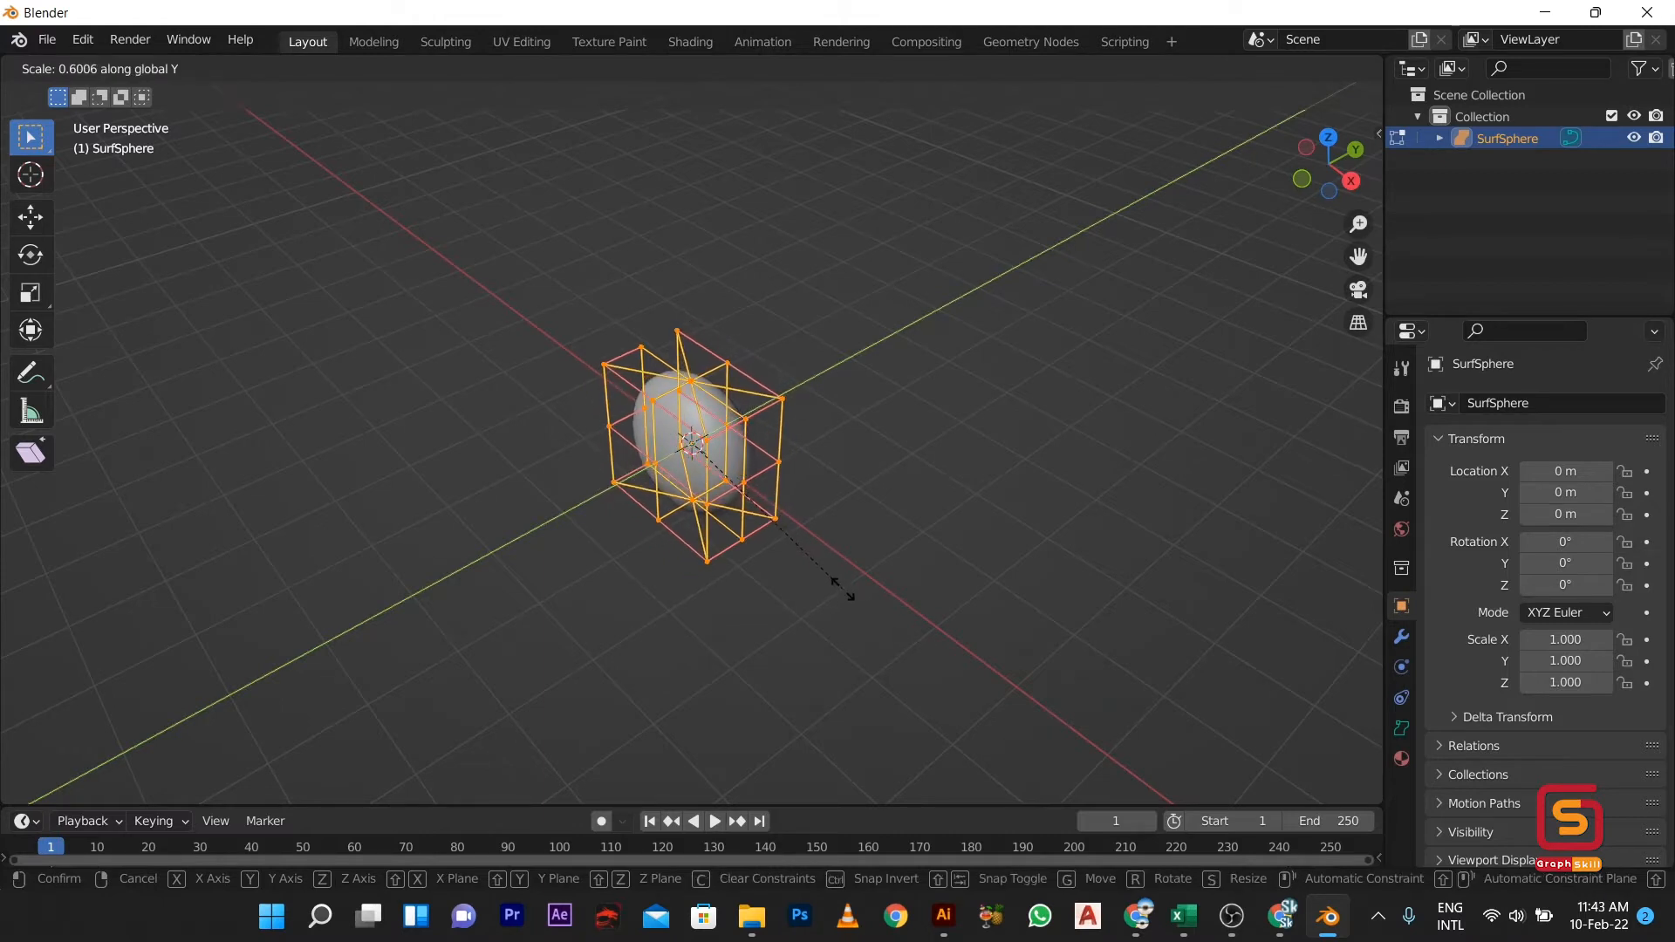
pyautogui.press('x')
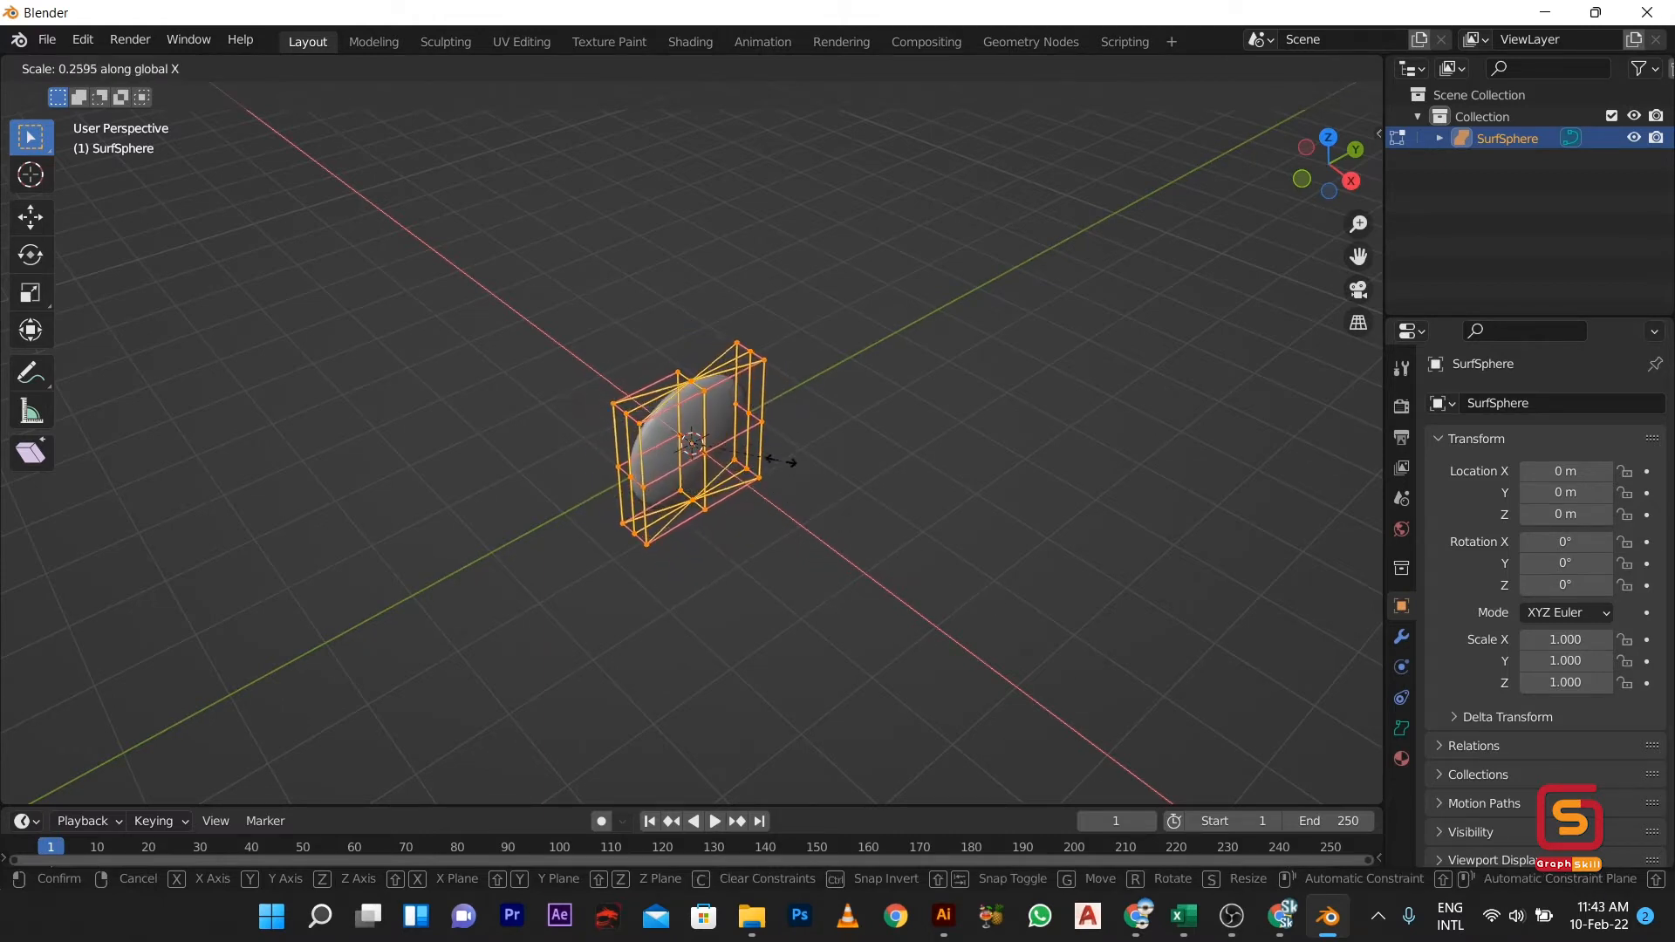
pyautogui.click(798, 489)
pyautogui.moveTo(542, 486); pyautogui.dragTo(394, 418, button='middle')
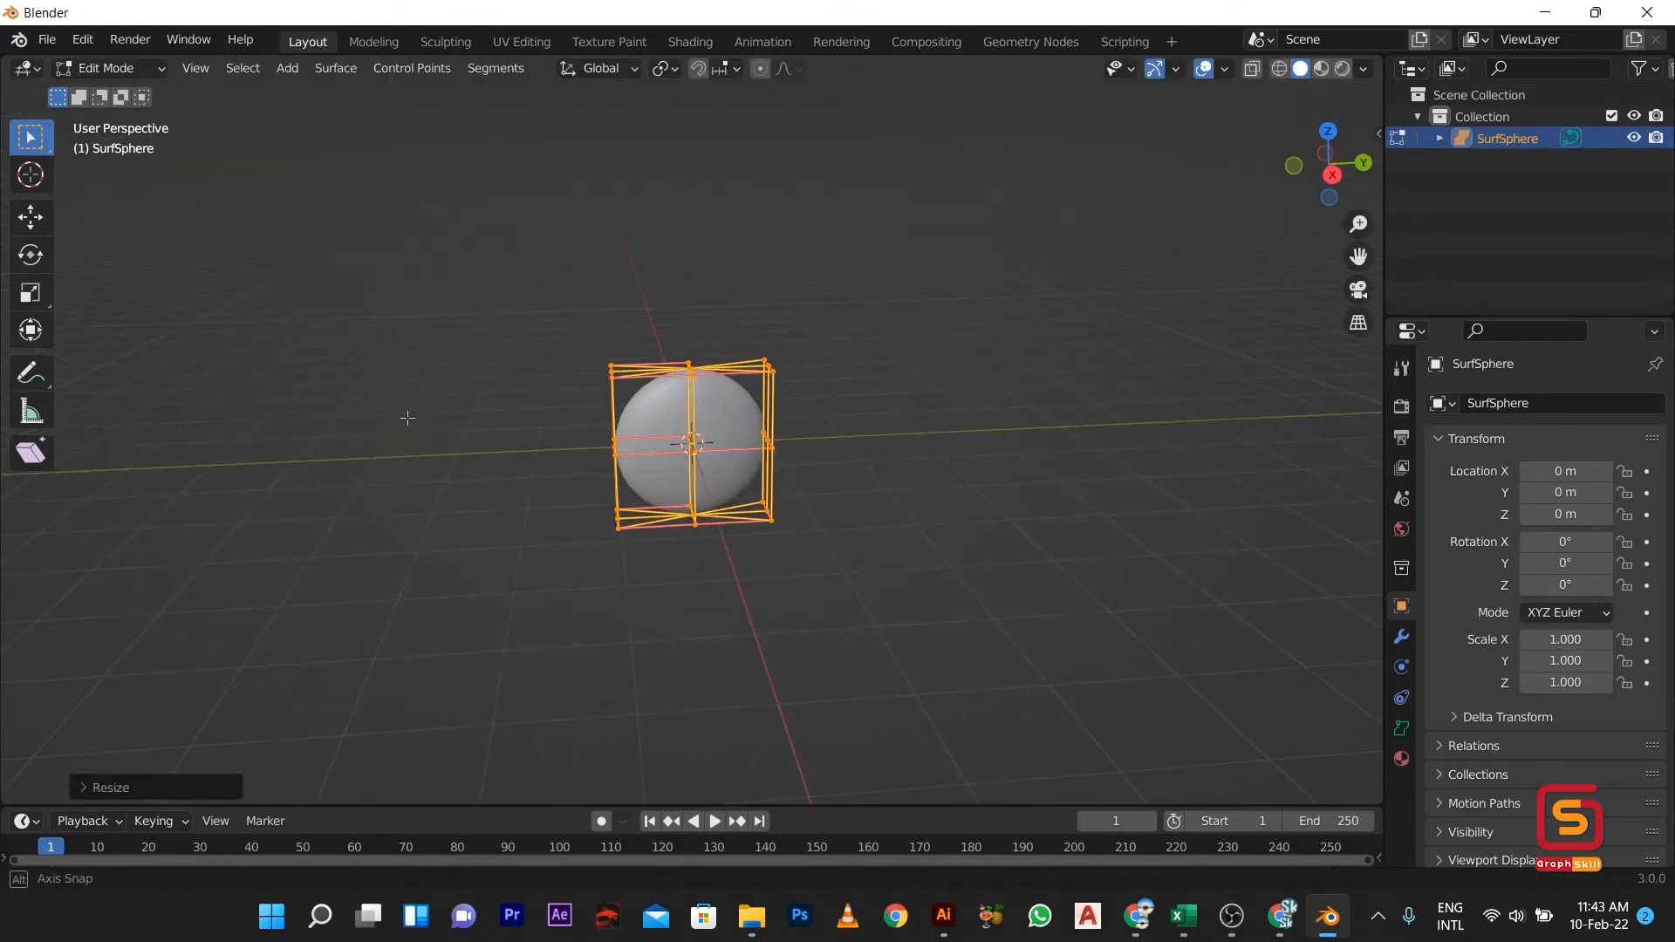
pyautogui.press('Tab')
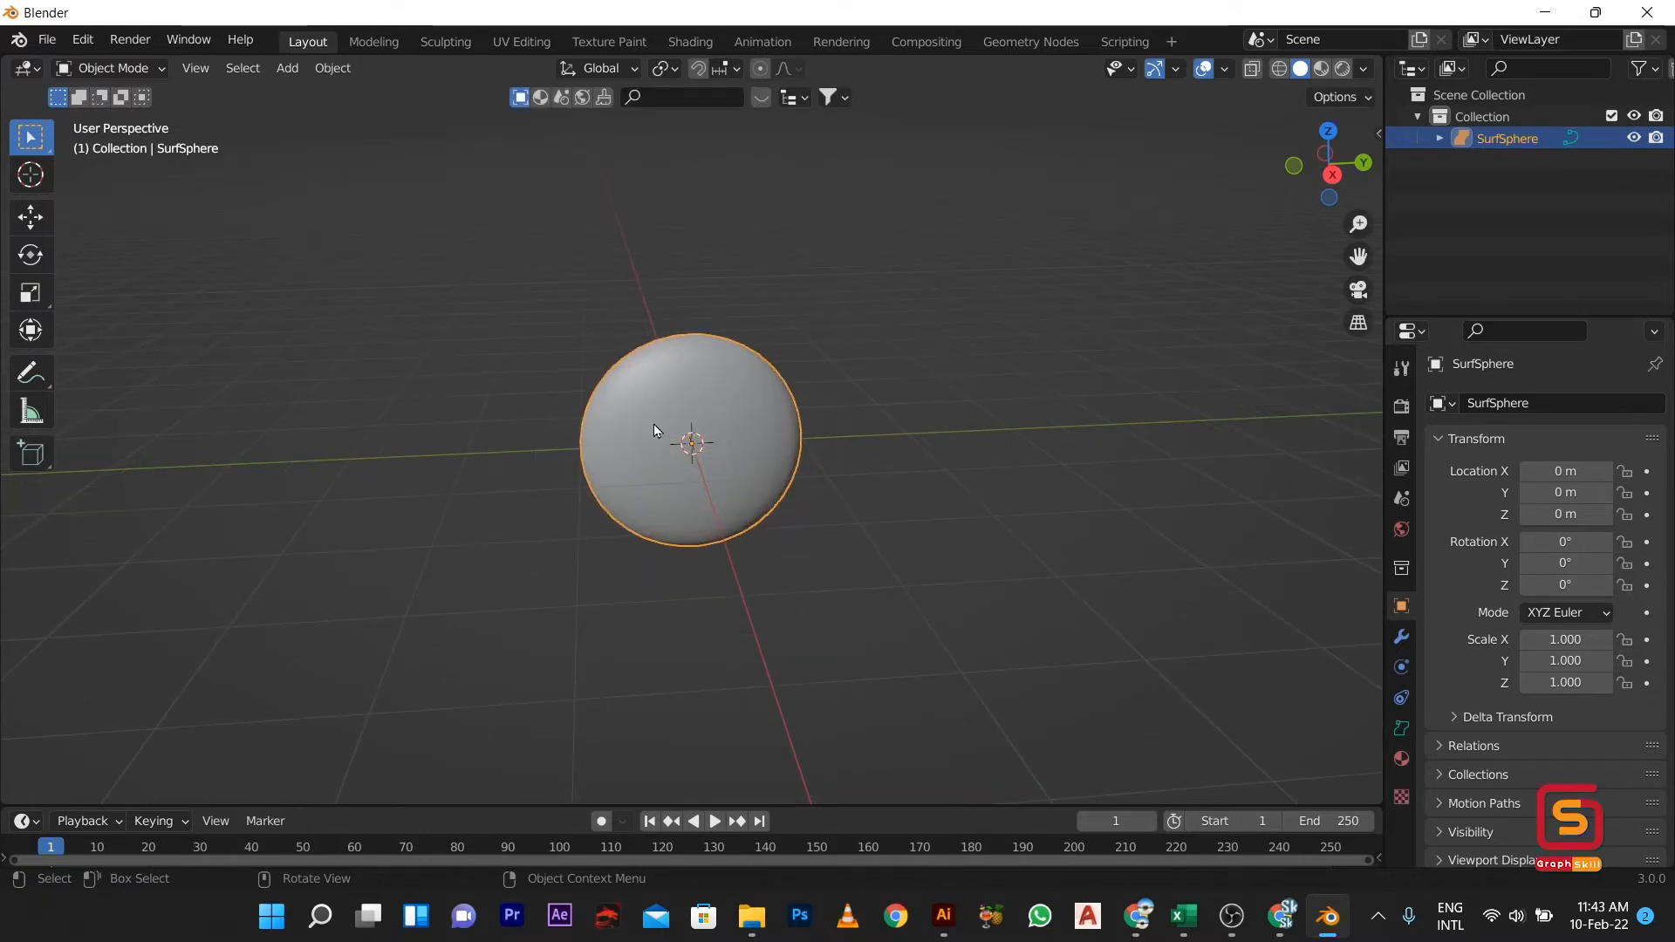
# Turn on X-ray in the right orthographic view and move the flattened sphere up to 1 m on Z
pyautogui.press('KP_1')
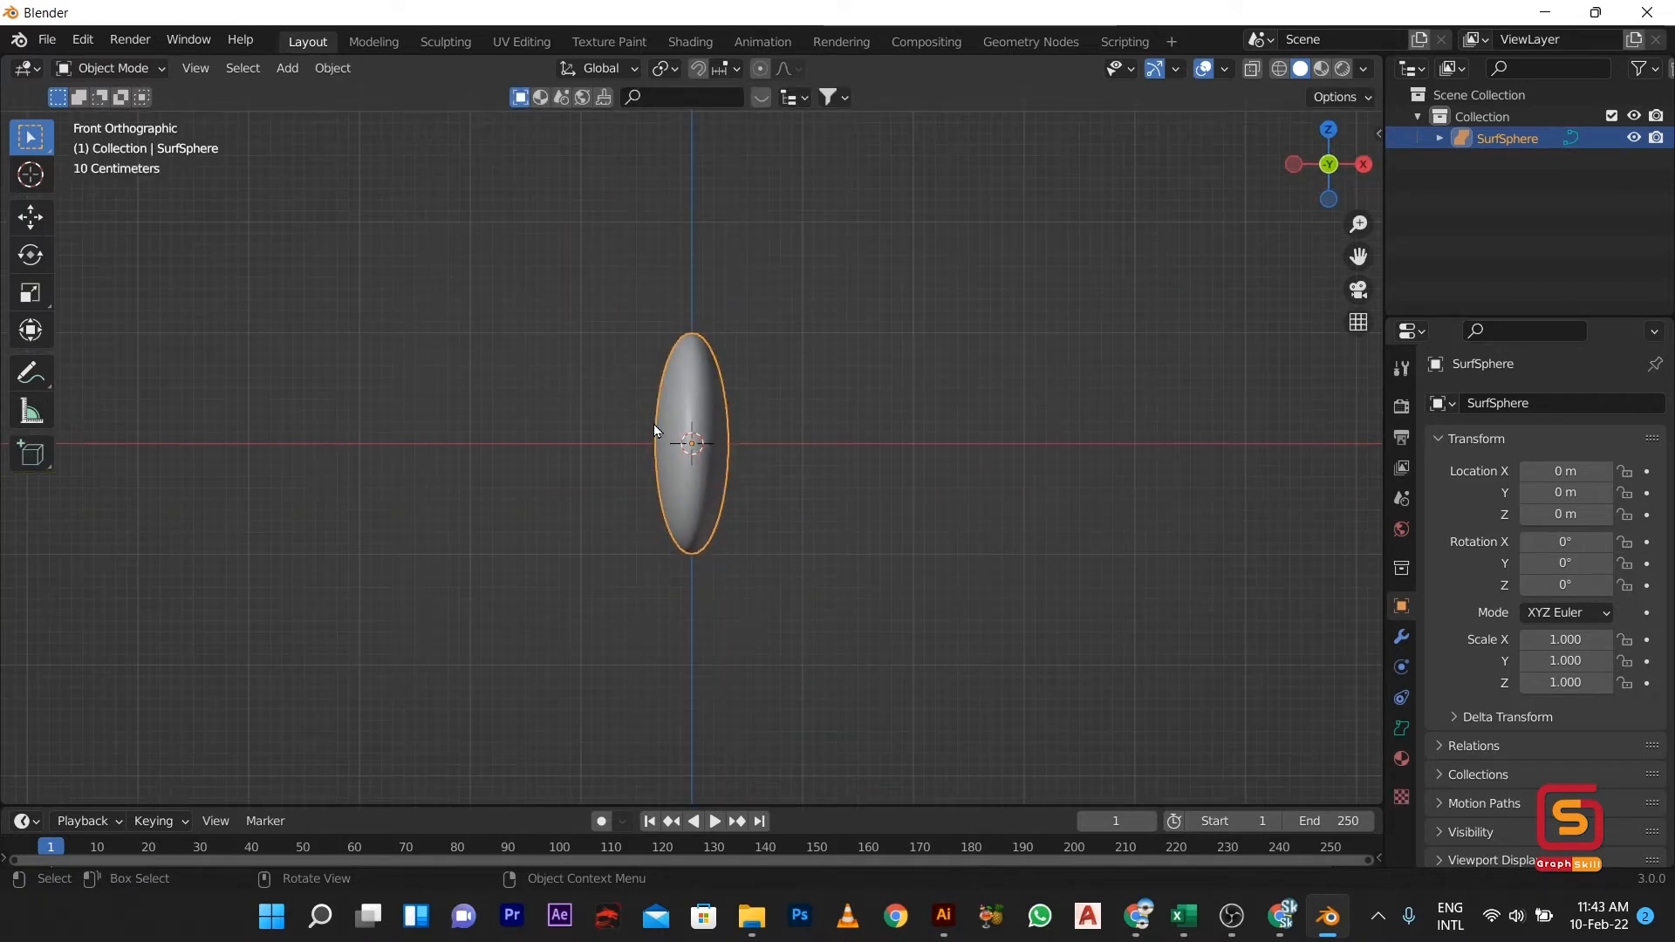
pyautogui.press('KP_5')
pyautogui.press('KP_3')
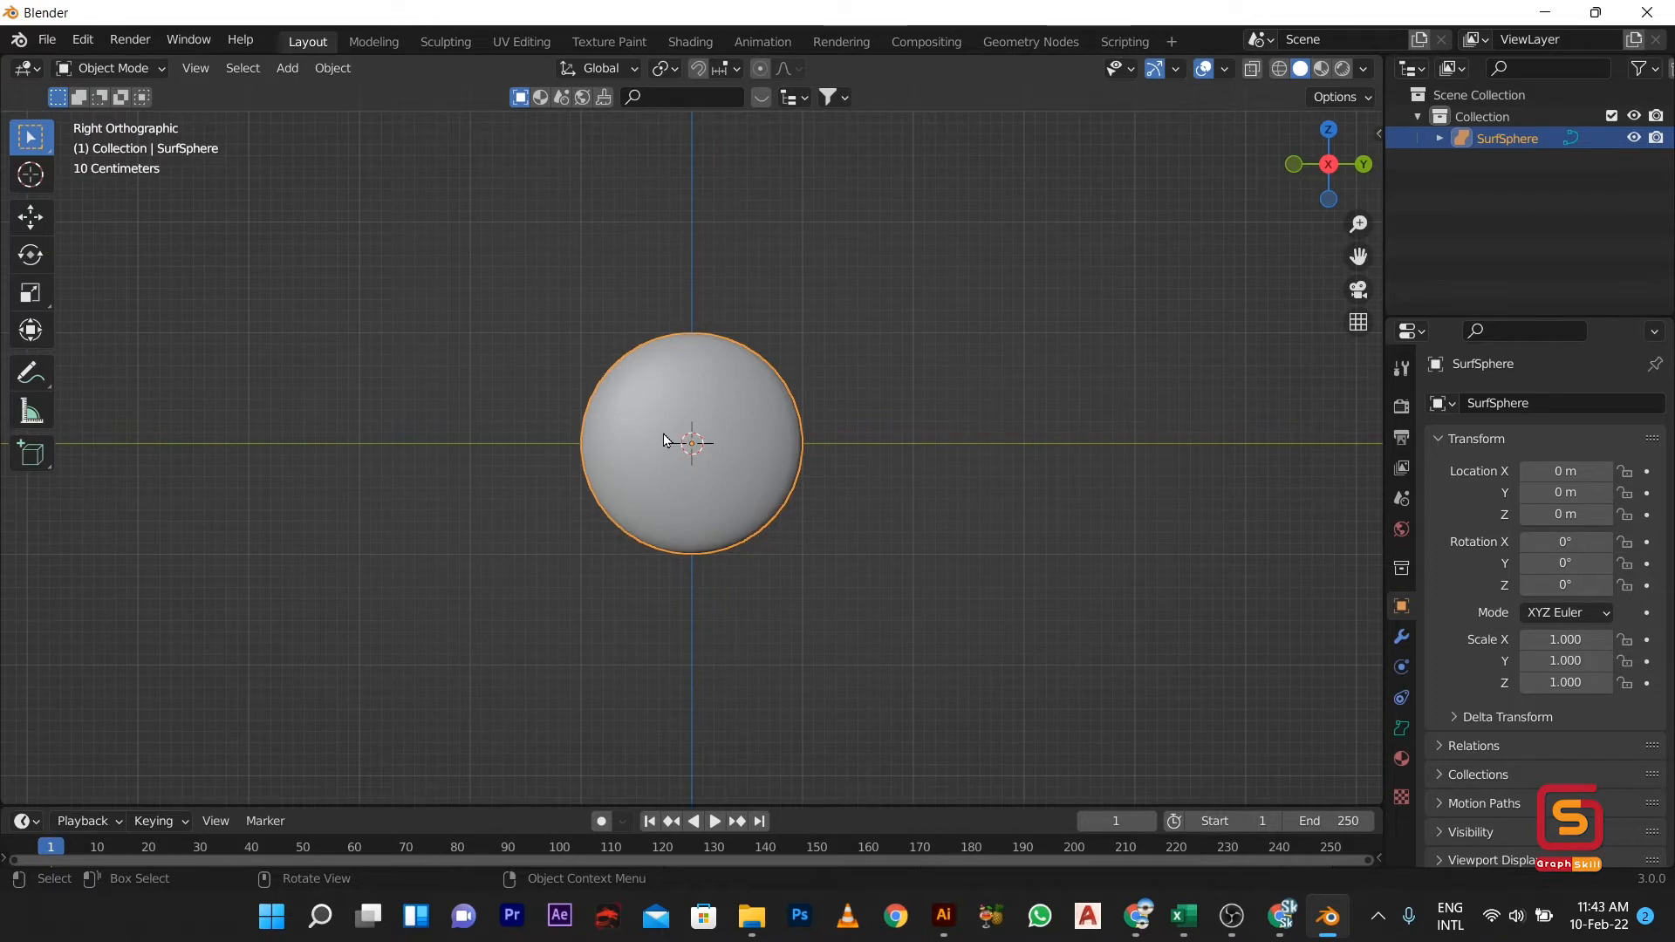
pyautogui.click(1254, 70)
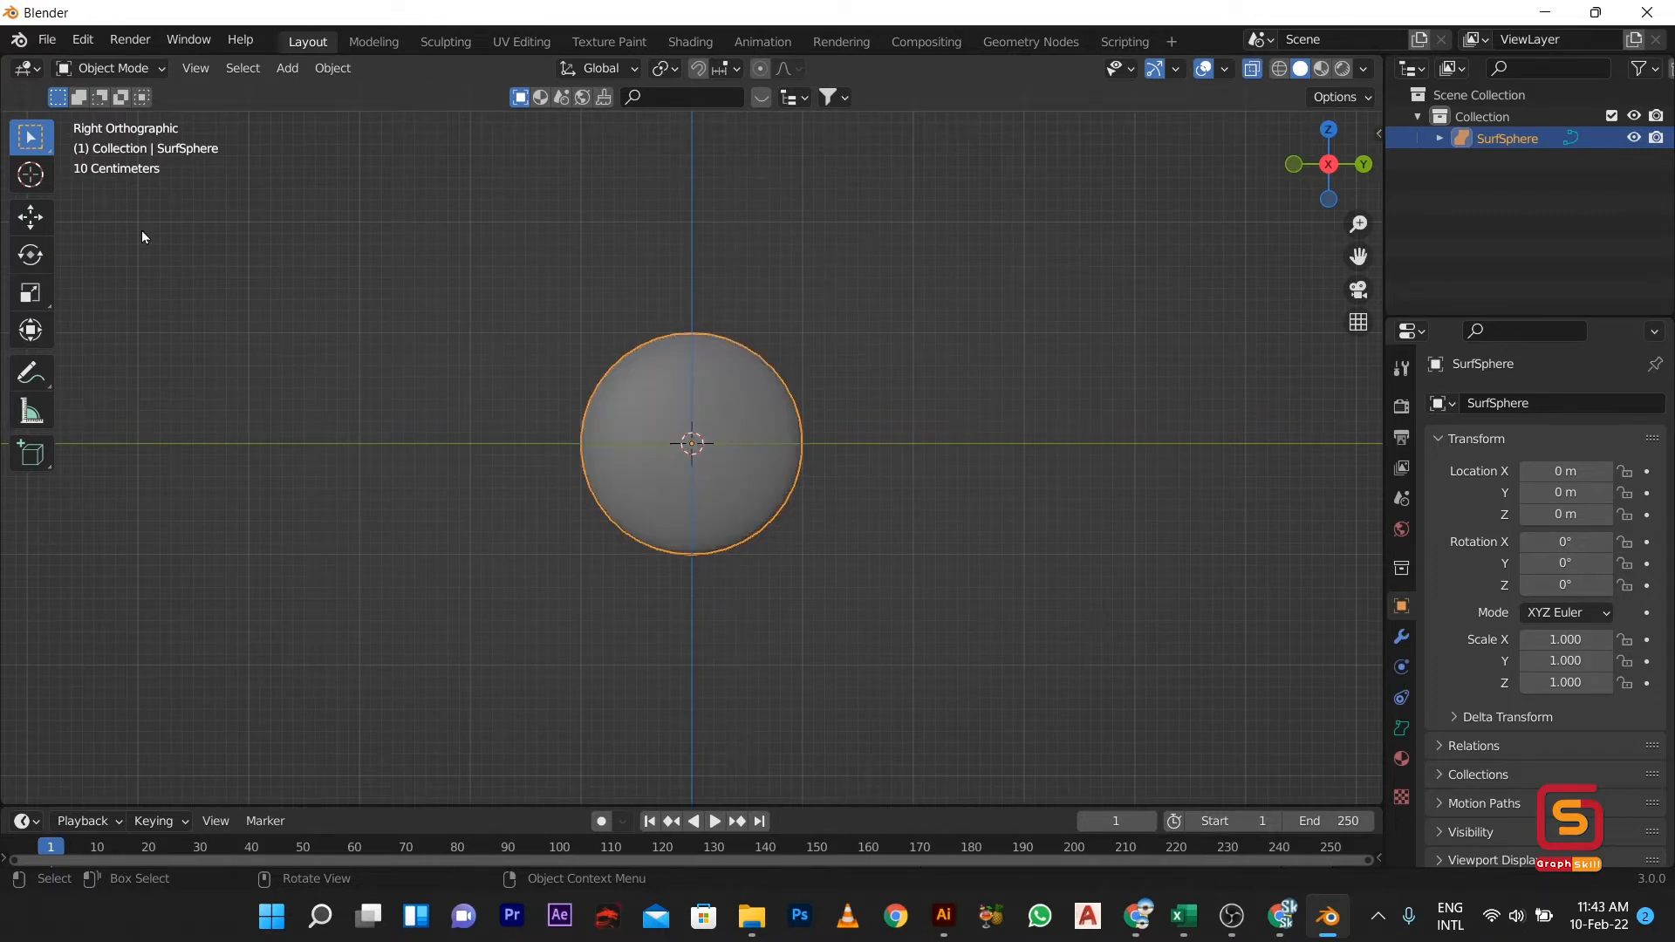
pyautogui.click(29, 217)
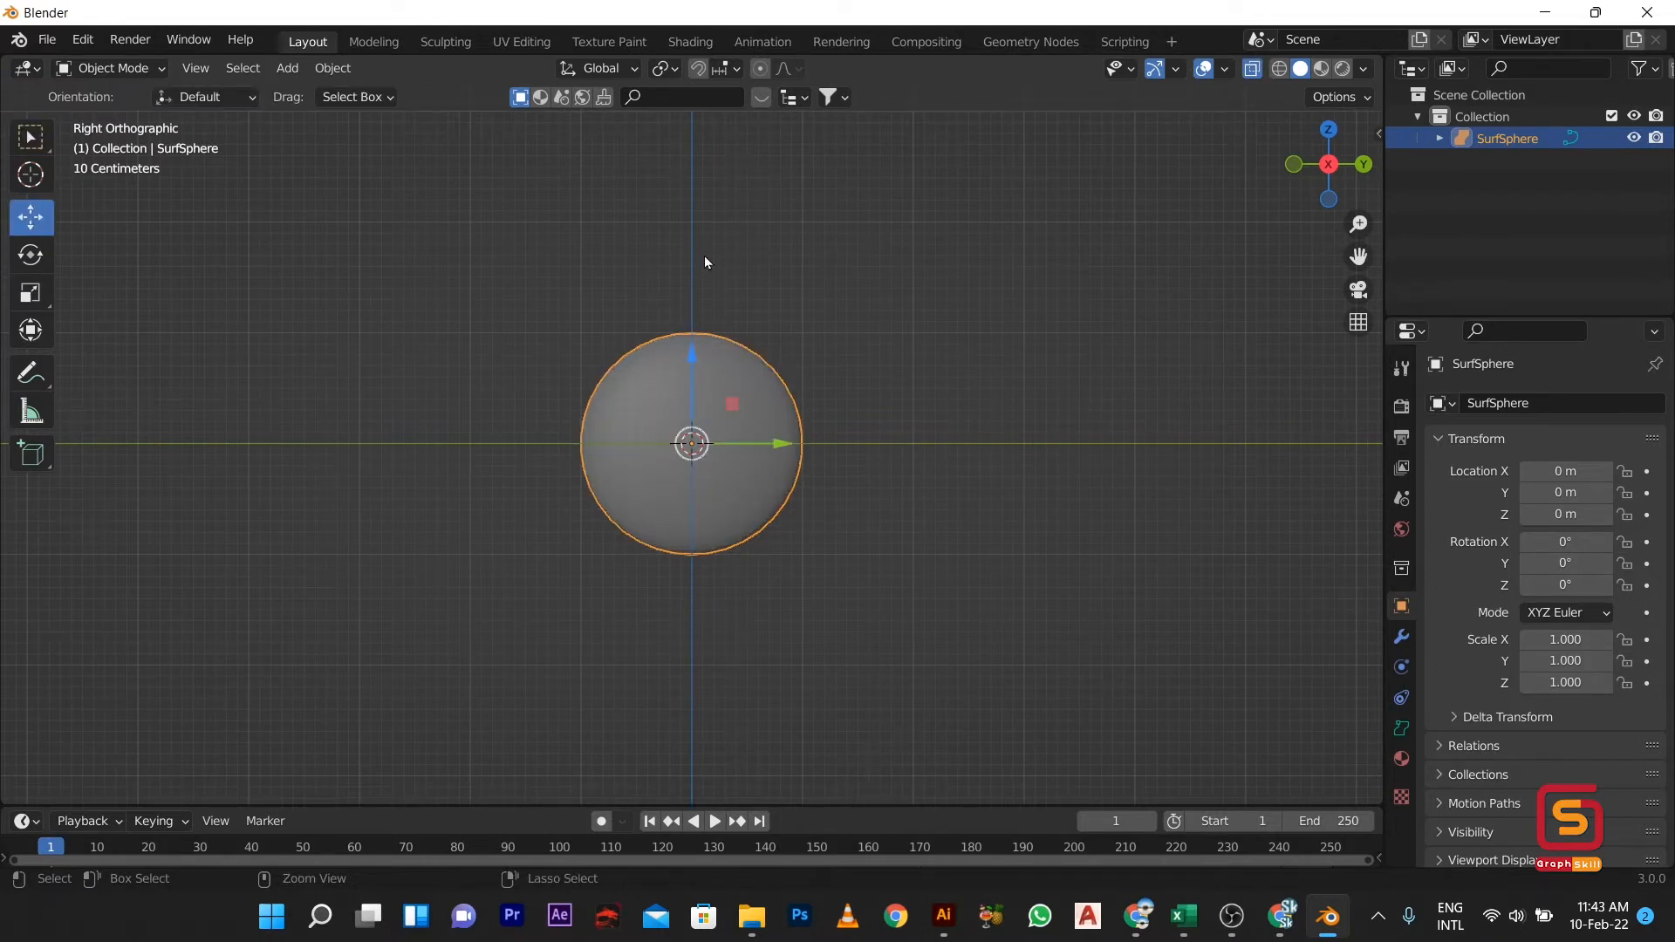
pyautogui.moveTo(705, 371); pyautogui.dragTo(644, 279)
# Lower the top-centre control points along Z in Edit Mode to form the notch of the heart
pyautogui.press('Tab')
pyautogui.moveTo(658, 185); pyautogui.dragTo(723, 230)
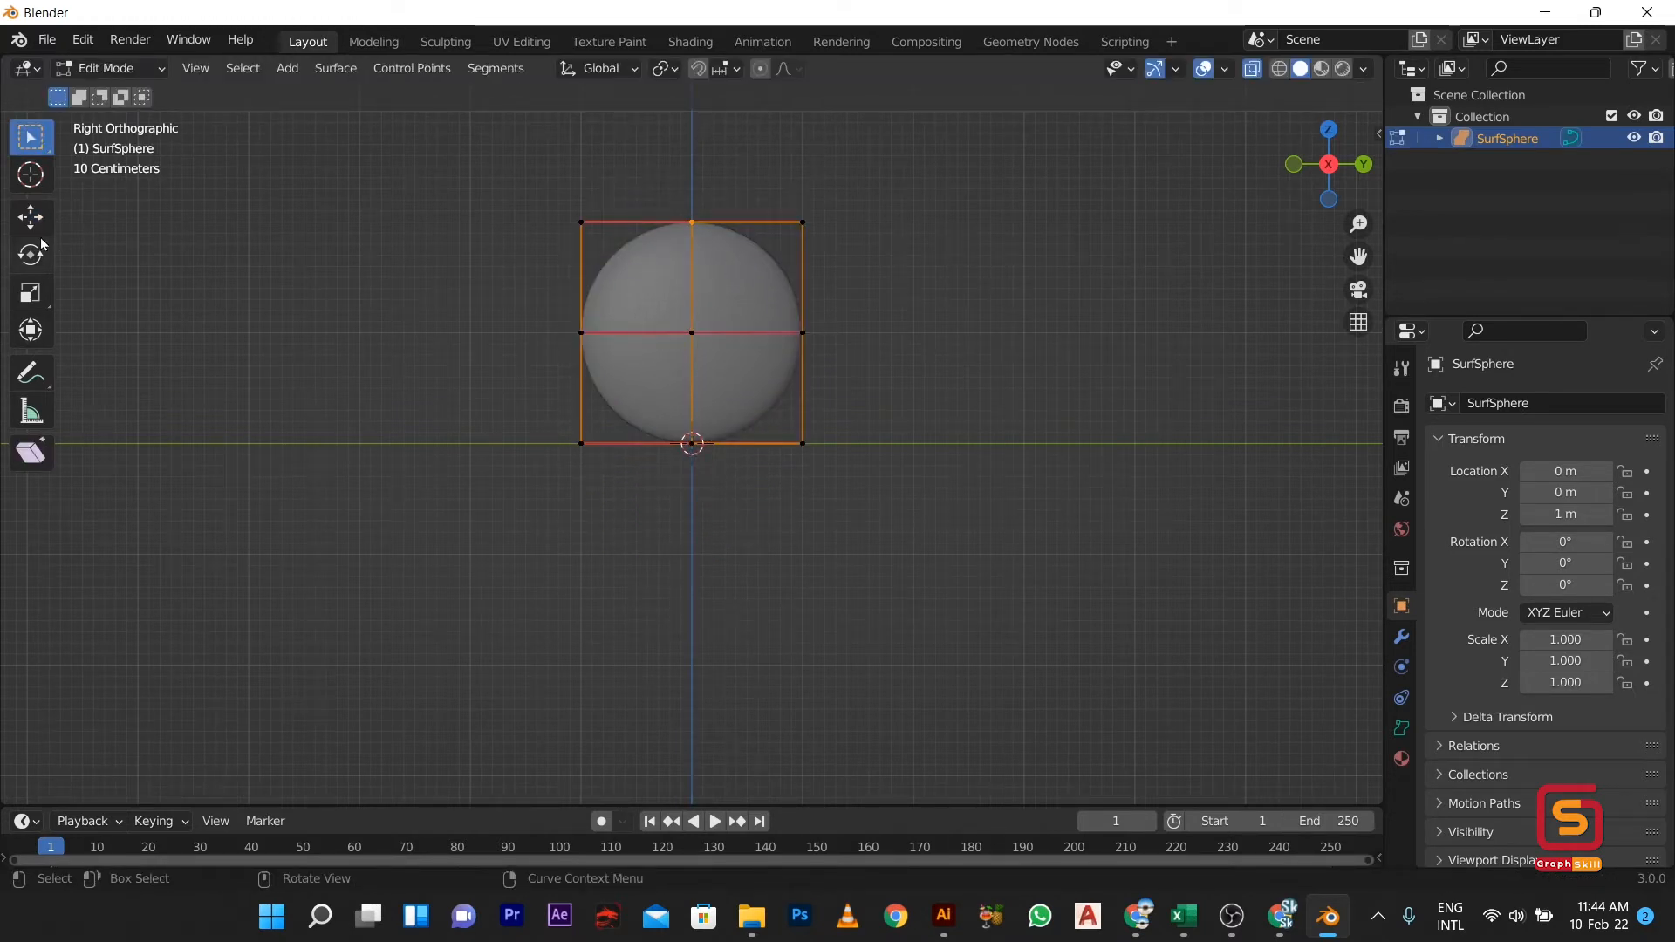
pyautogui.click(29, 218)
pyautogui.moveTo(691, 167); pyautogui.dragTo(711, 259)
# Pull the bottom-centre control points down along Z to shape the heart's lower tip
pyautogui.moveTo(735, 501); pyautogui.dragTo(691, 404)
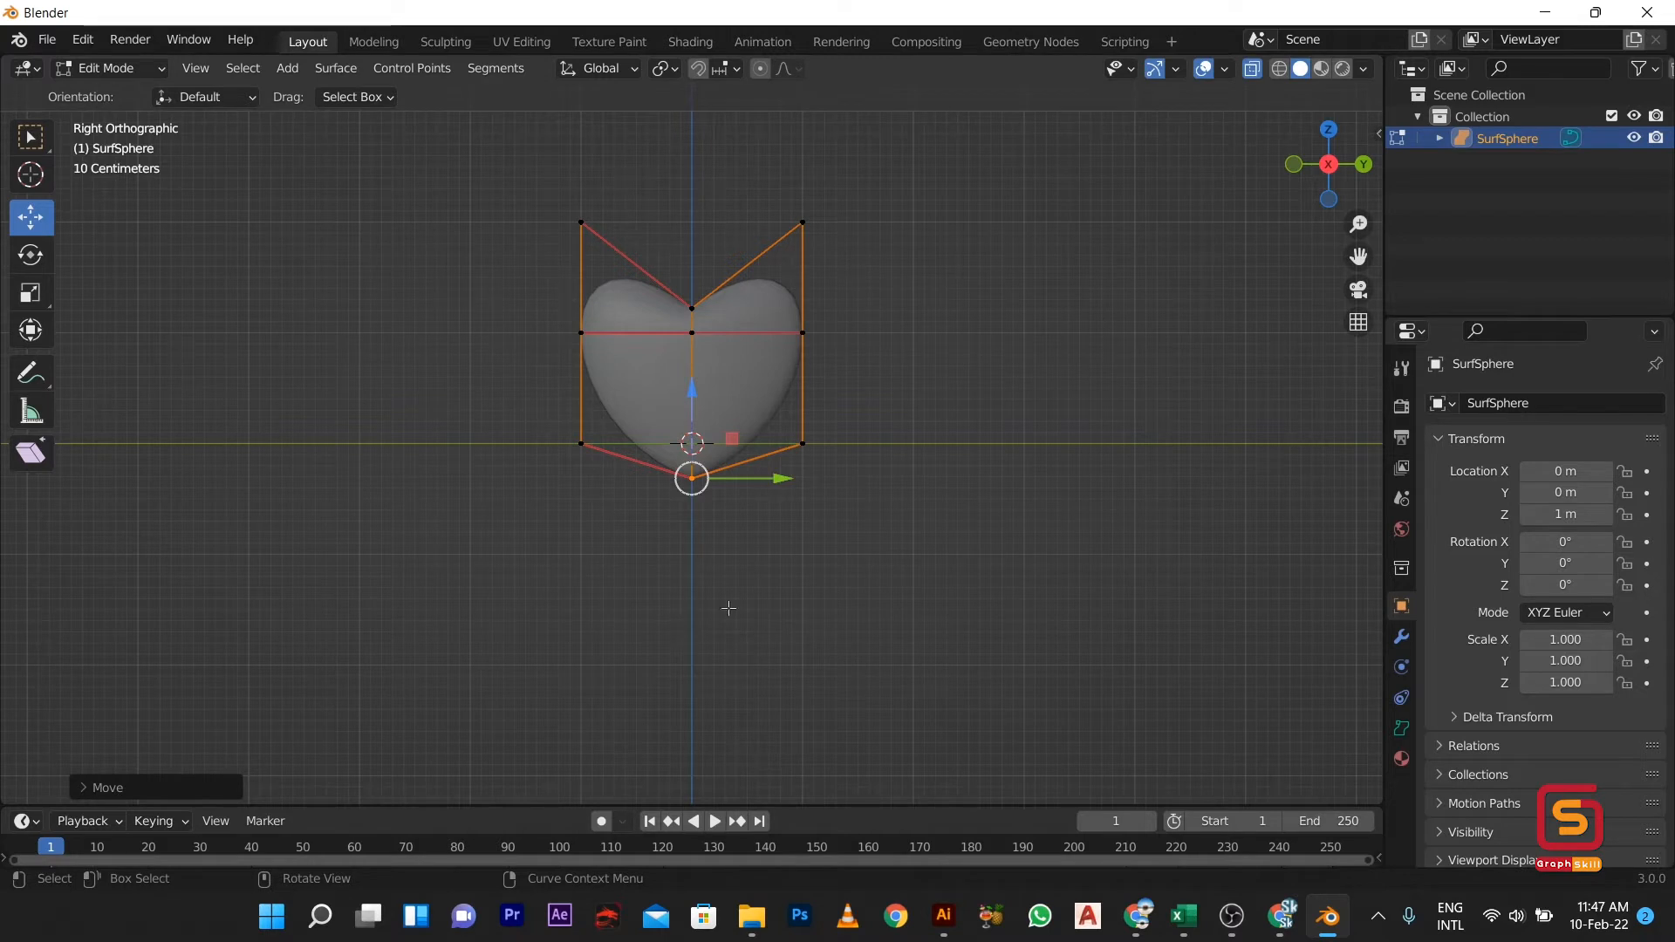
pyautogui.scroll(1, 608, 456)
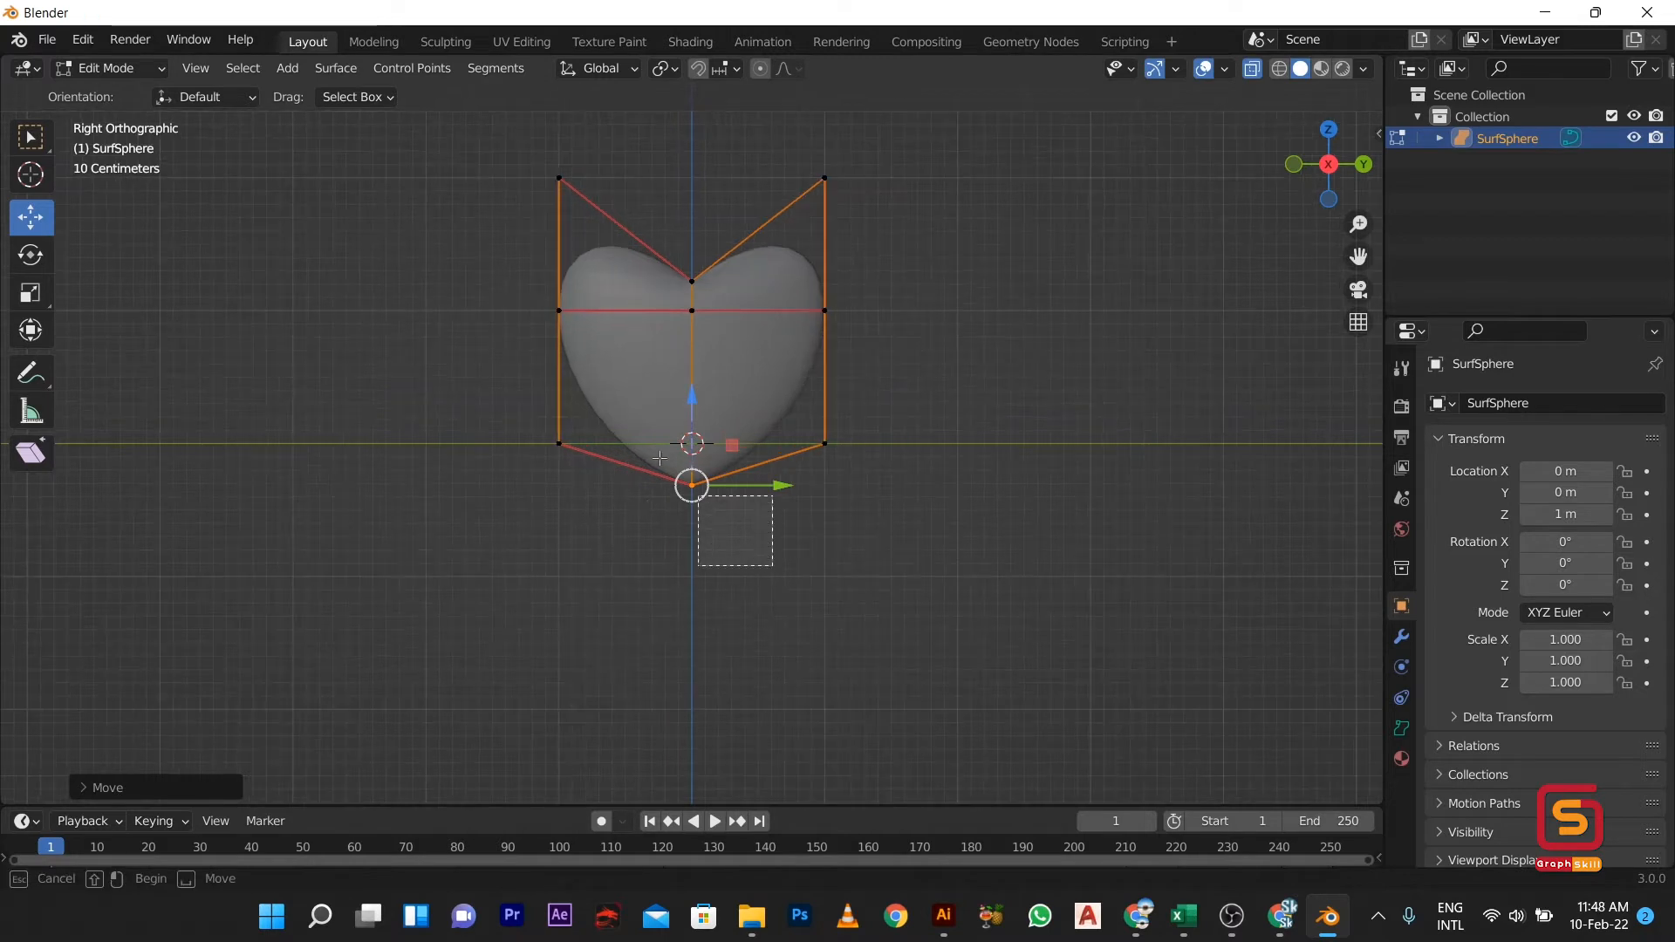
pyautogui.moveTo(690, 417); pyautogui.dragTo(691, 431)
# Scale the middle row and notch control points up by about 1.05 to widen the heart
pyautogui.moveTo(912, 274); pyautogui.dragTo(476, 376)
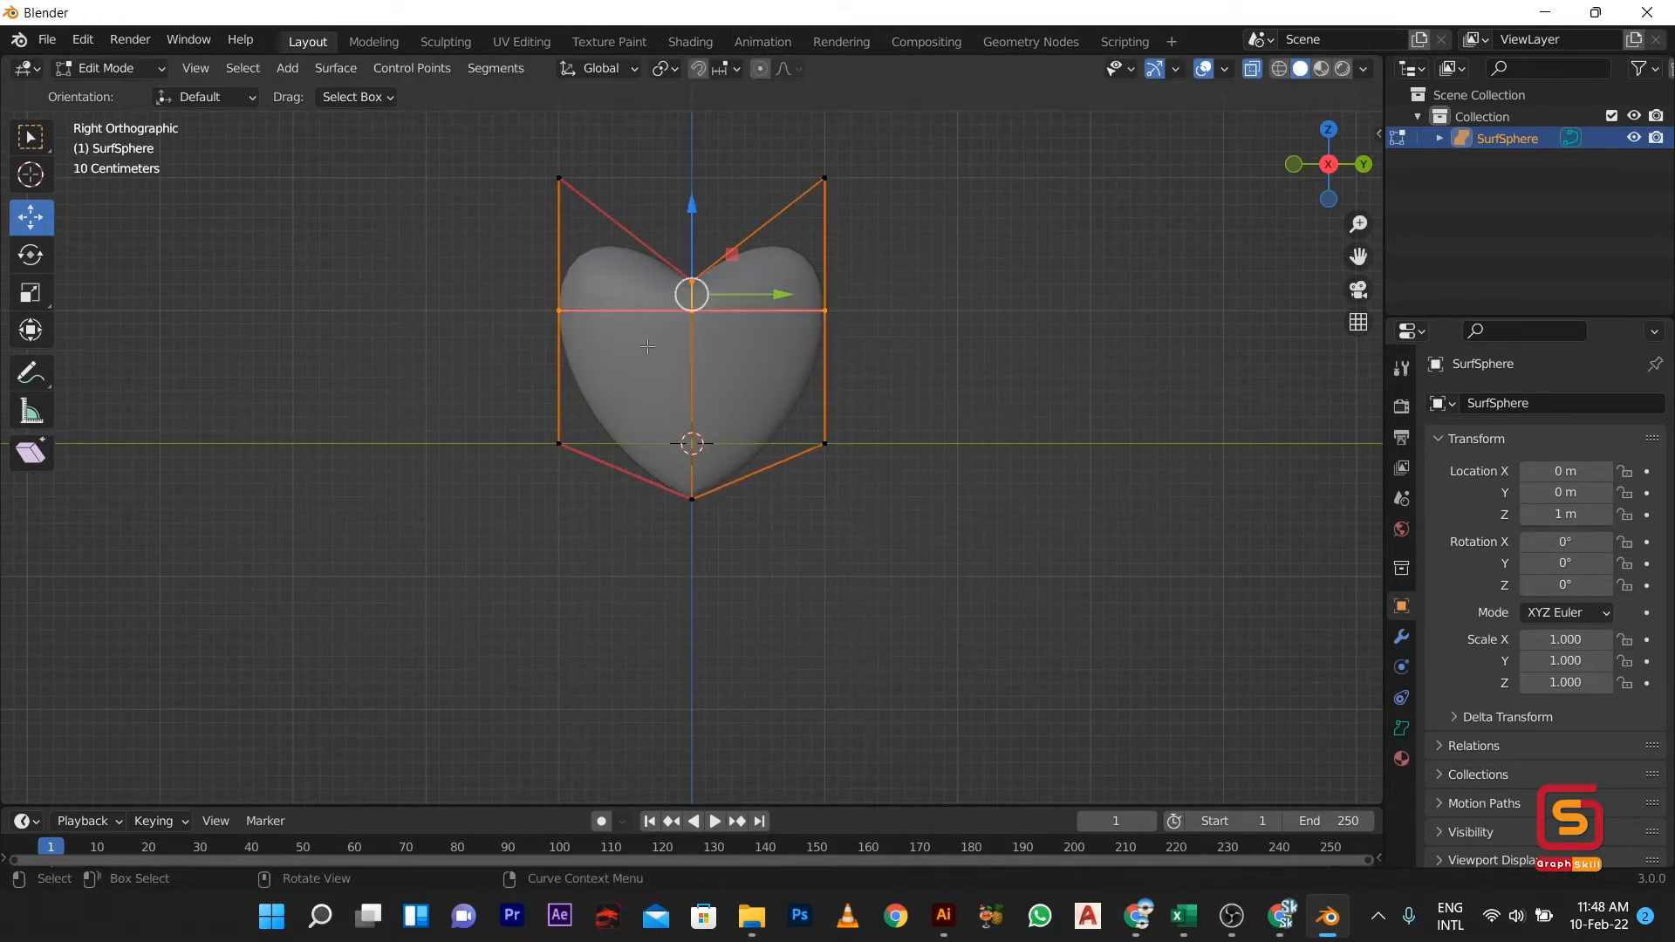
pyautogui.press('s')
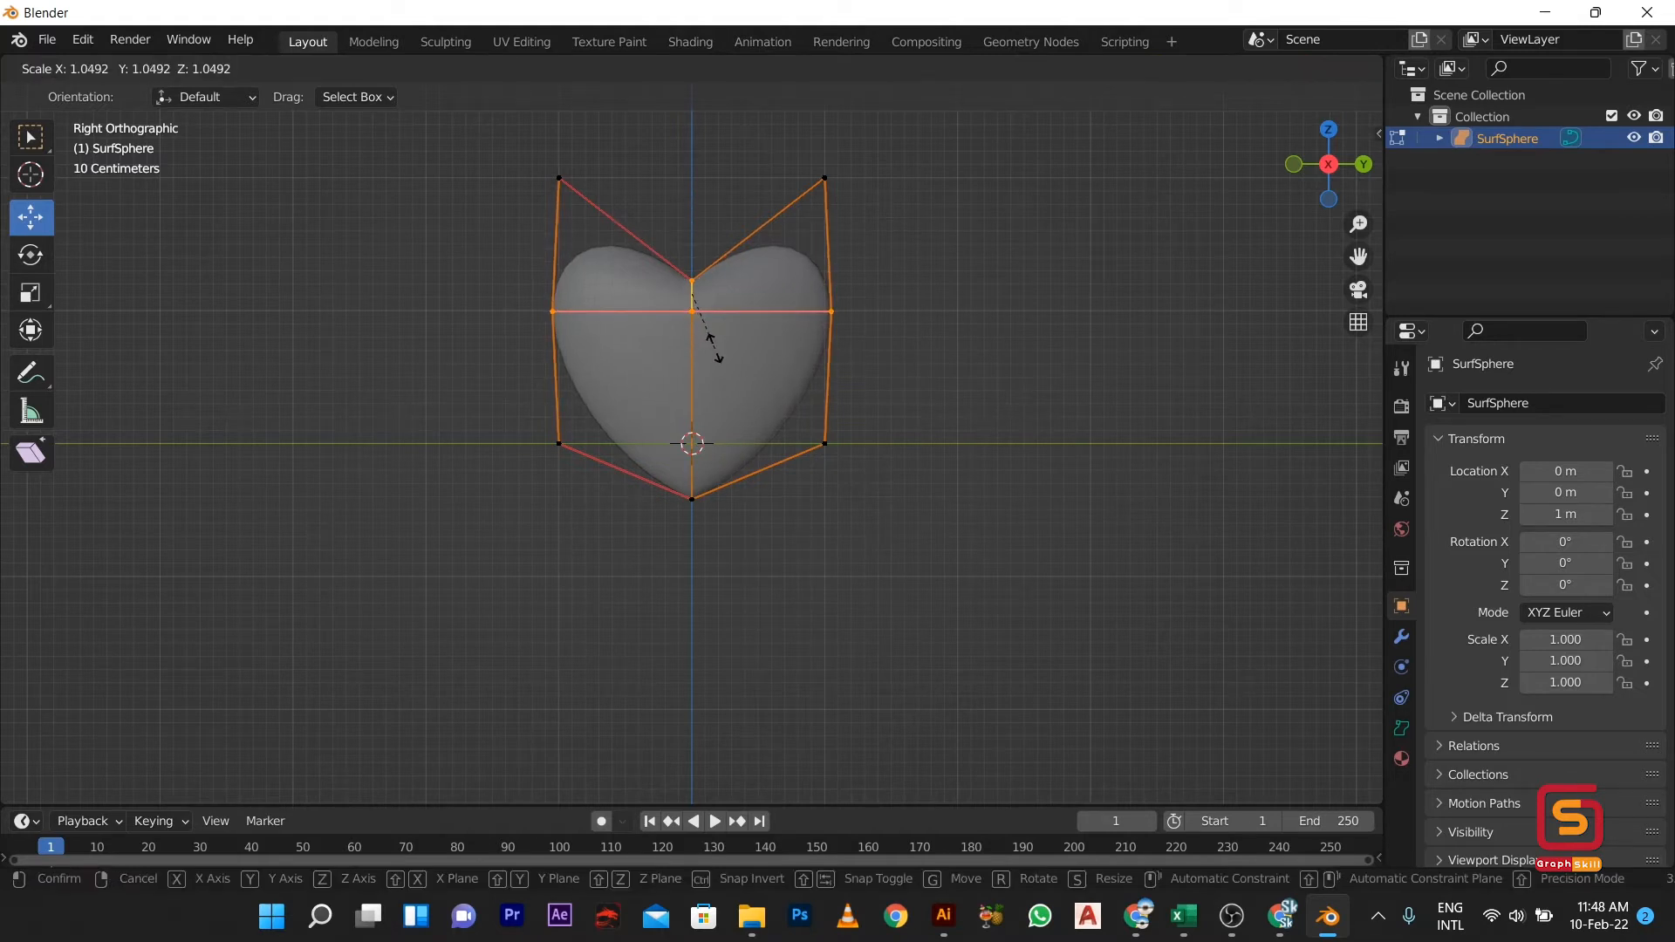
pyautogui.click(717, 351)
# Return to Object Mode and raise the whole heart along Z to about 1.64 m
pyautogui.moveTo(717, 350)
pyautogui.mouseDown(button='middle')
pyautogui.moveTo(724, 310)
pyautogui.moveTo(667, 358)
pyautogui.moveTo(798, 386)
pyautogui.moveTo(950, 373)
pyautogui.moveTo(735, 351)
pyautogui.mouseUp(button='middle')
pyautogui.press('Tab')
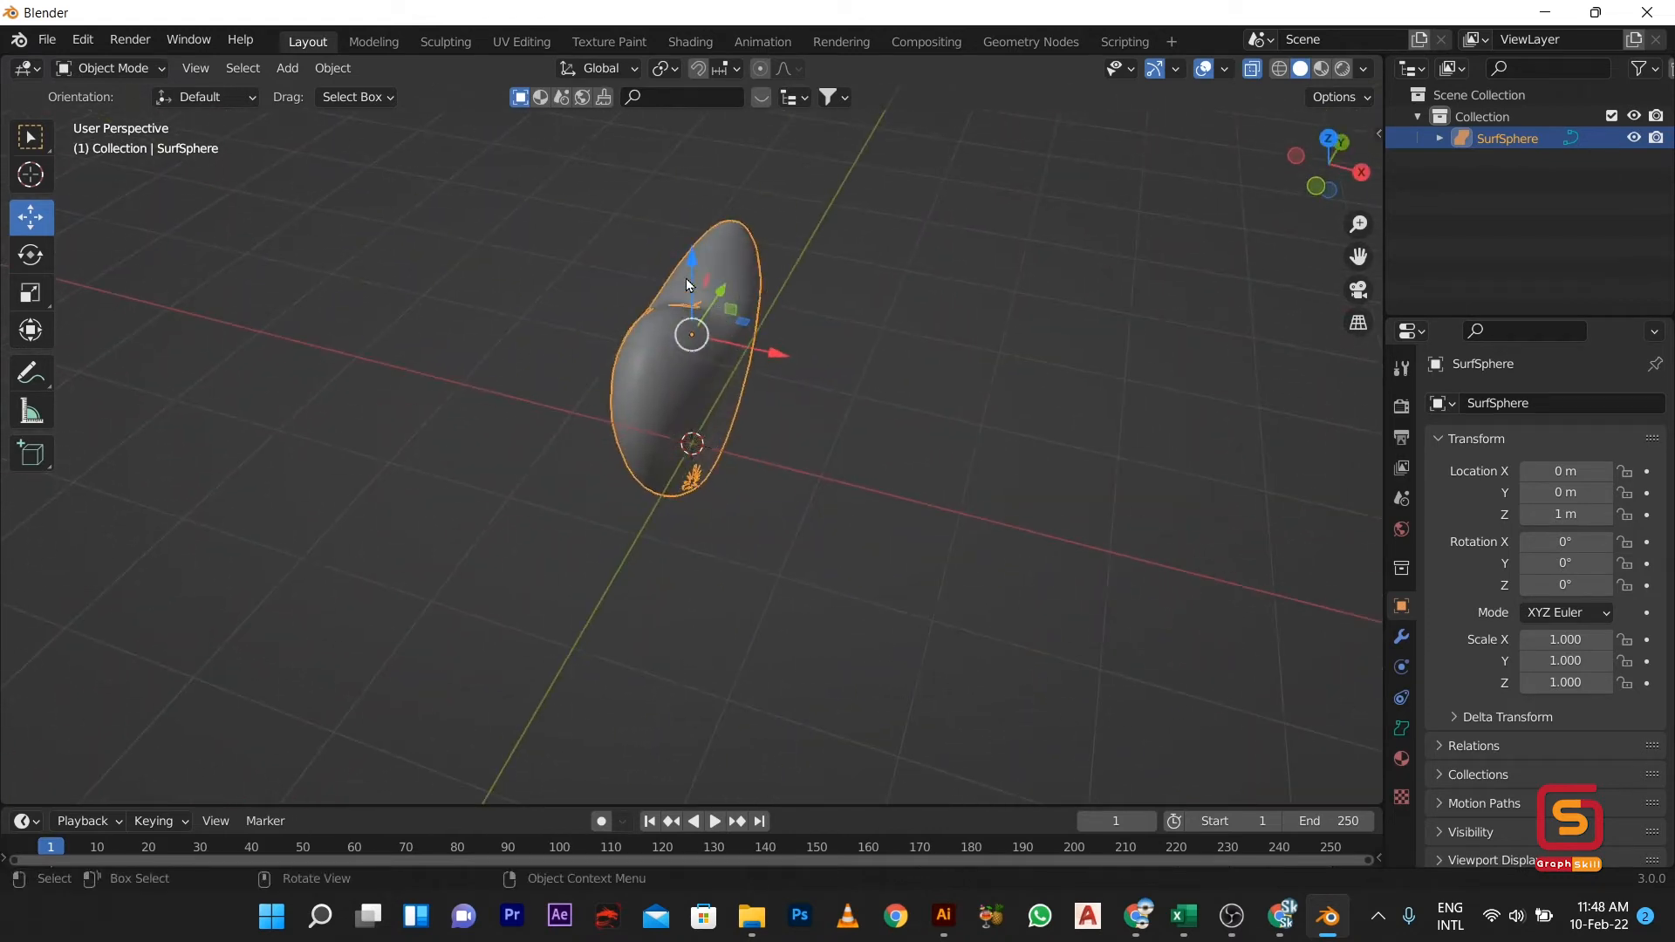
pyautogui.moveTo(689, 279); pyautogui.dragTo(688, 200)
# Add a Subdivision Surface modifier with 2 viewport levels to the heart and shade it smooth
pyautogui.moveTo(644, 378); pyautogui.dragTo(689, 349, button='middle')
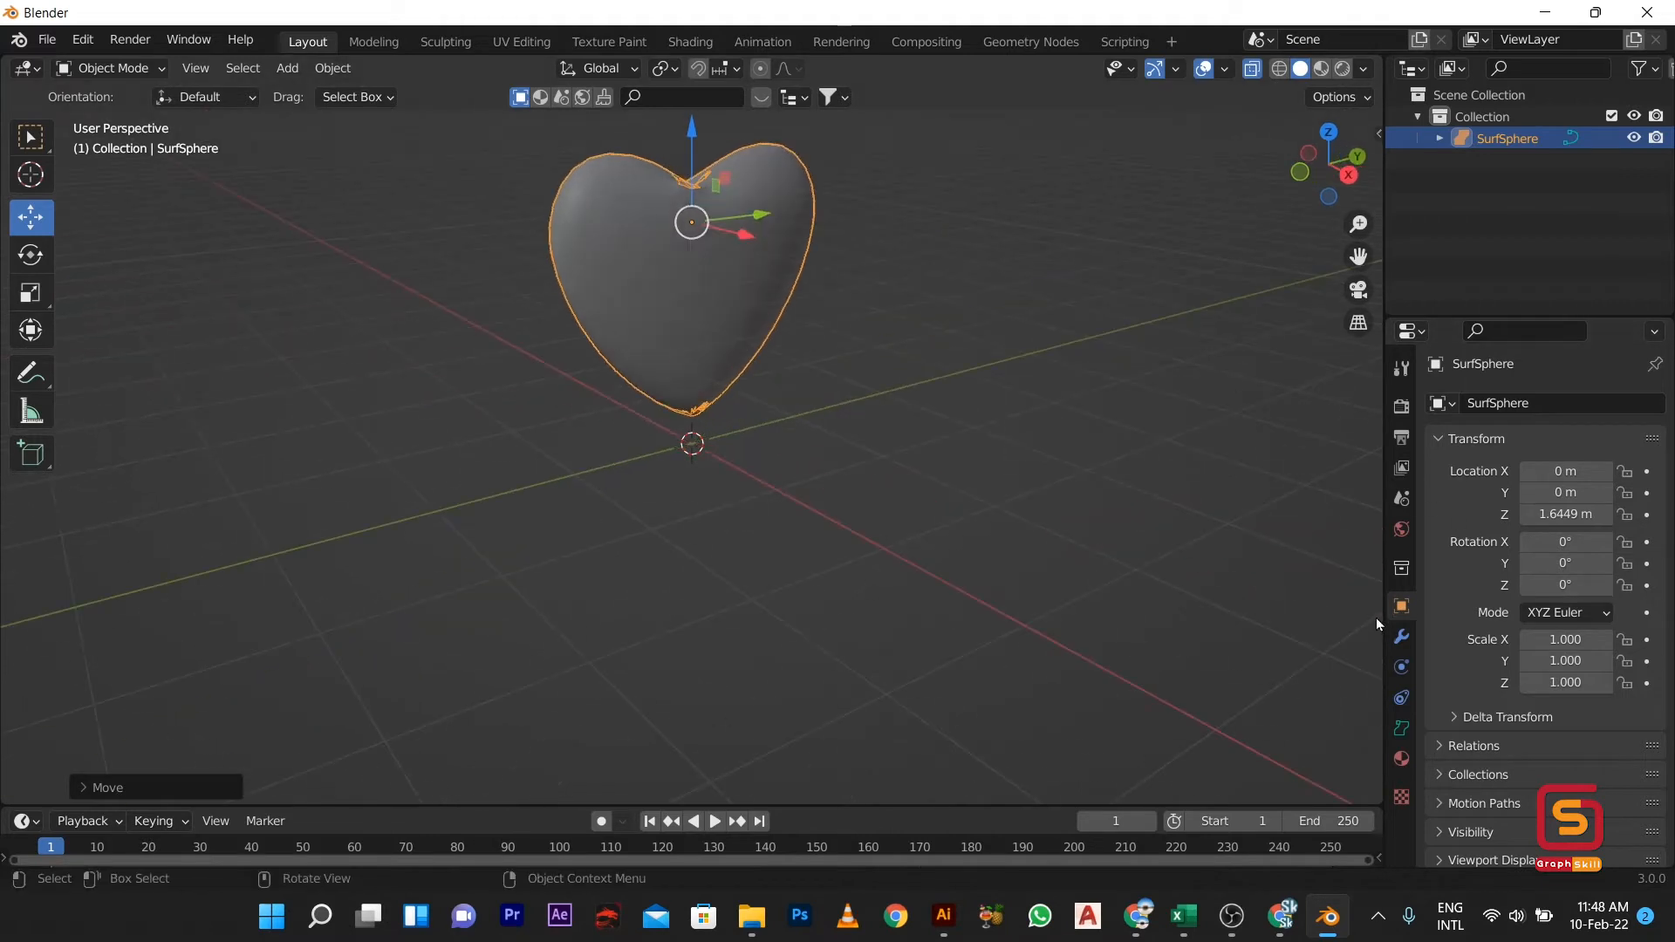
pyautogui.click(1402, 638)
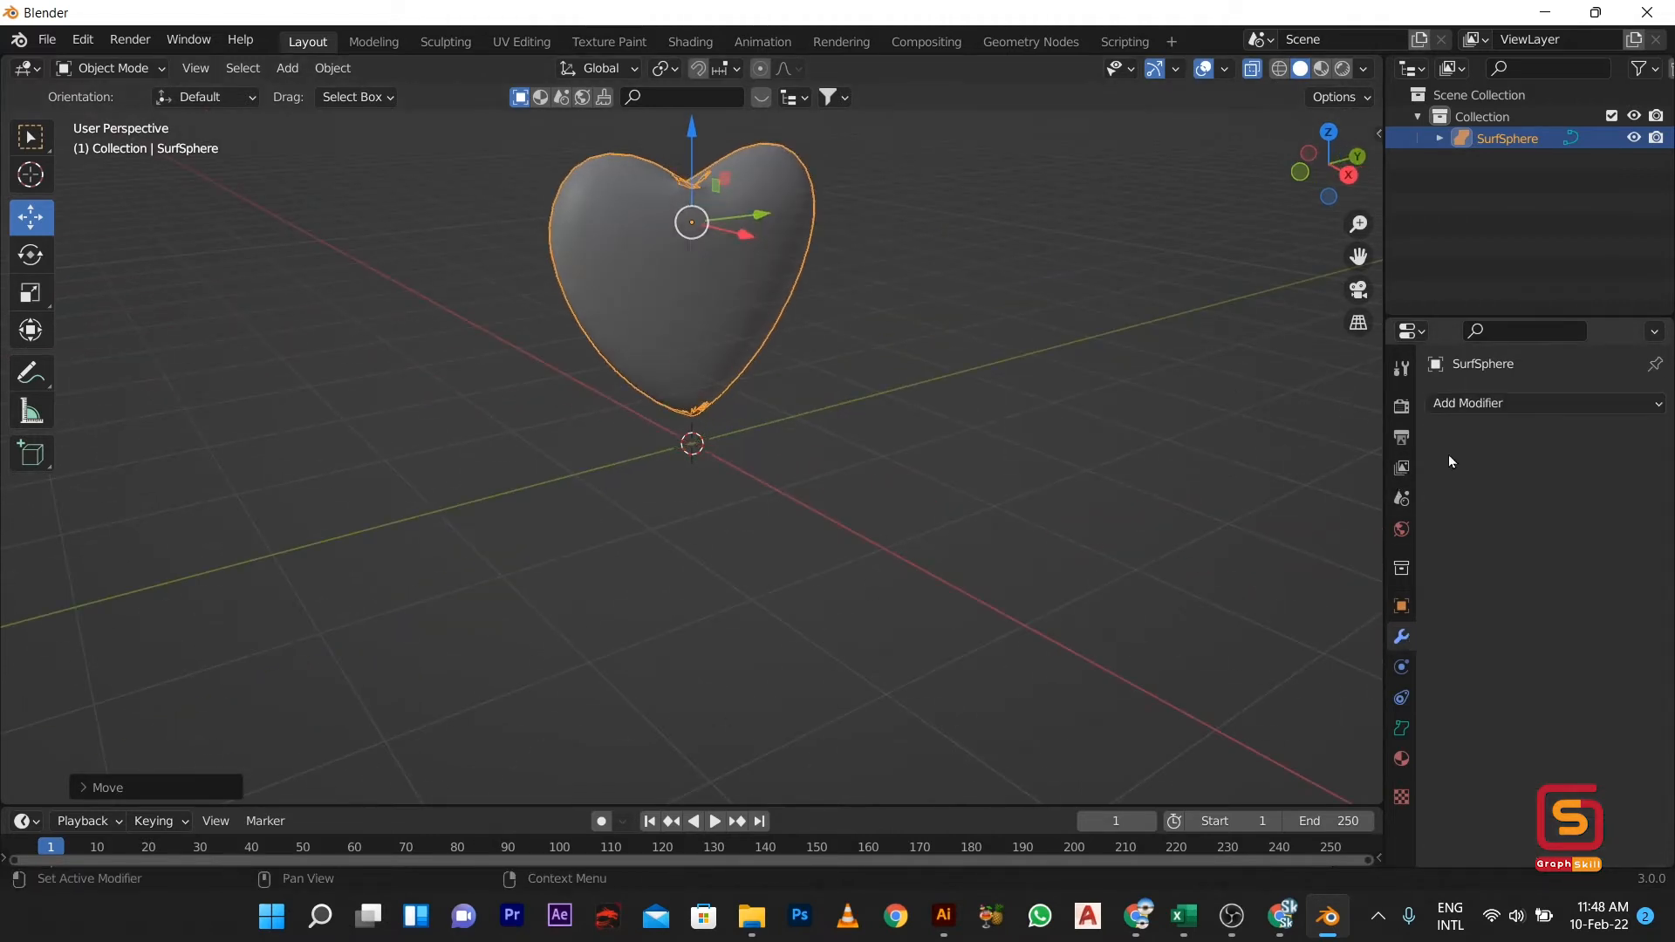
pyautogui.click(1459, 407)
pyautogui.click(1291, 675)
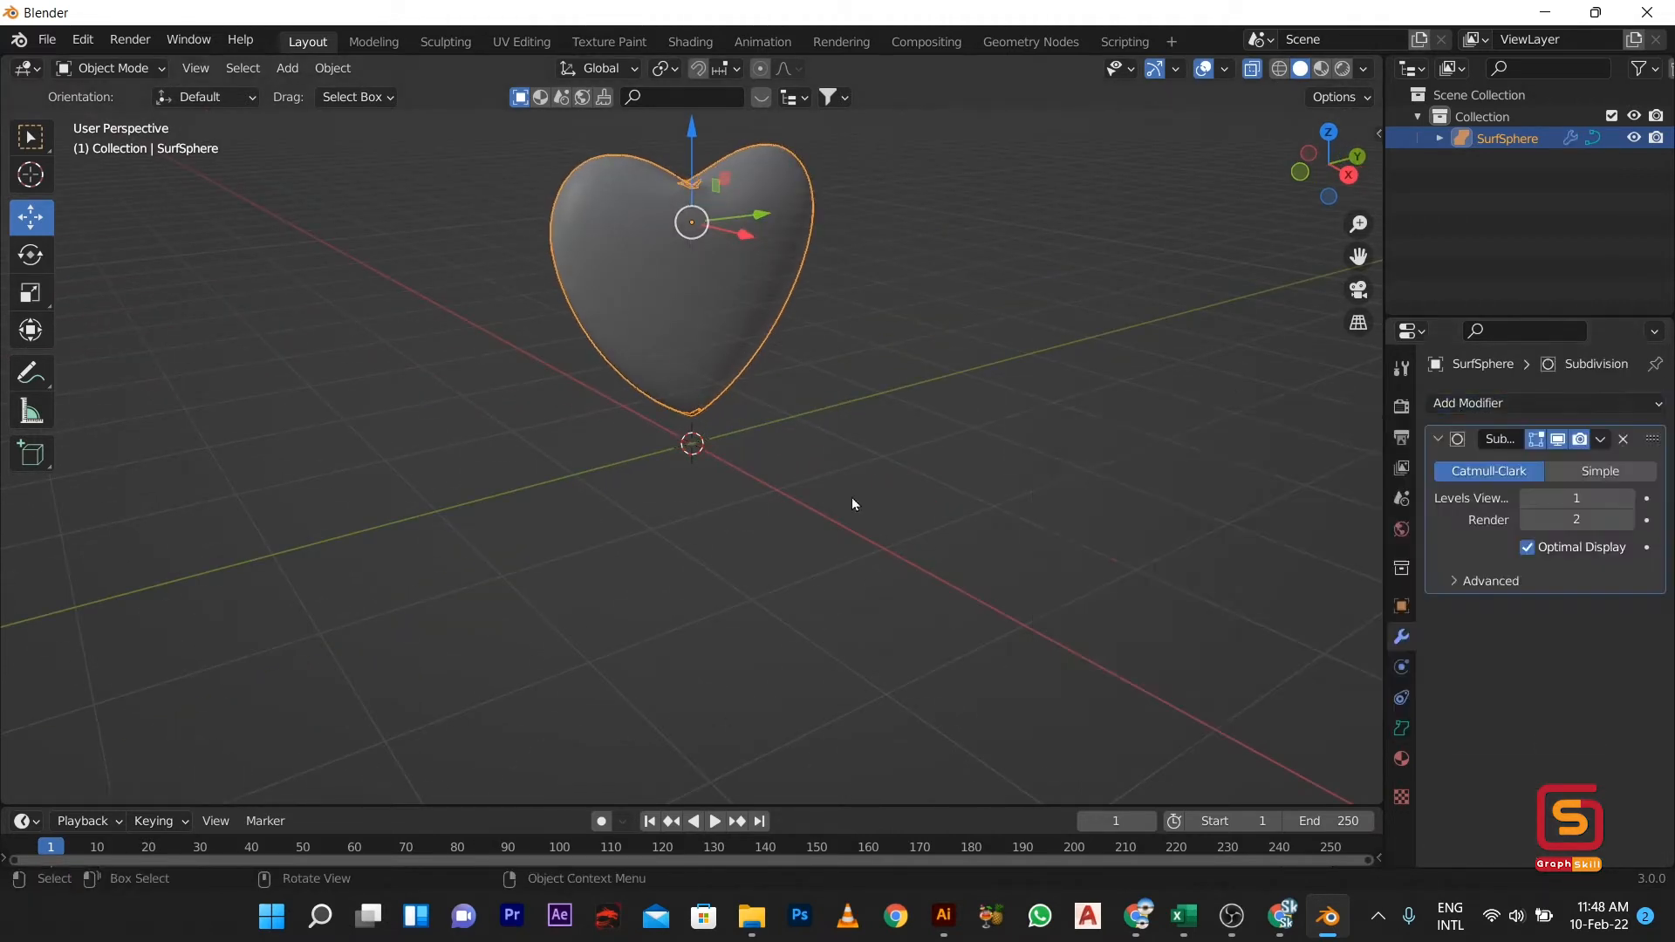
pyautogui.moveTo(819, 515); pyautogui.dragTo(666, 356, button='middle')
pyautogui.rightClick(677, 334)
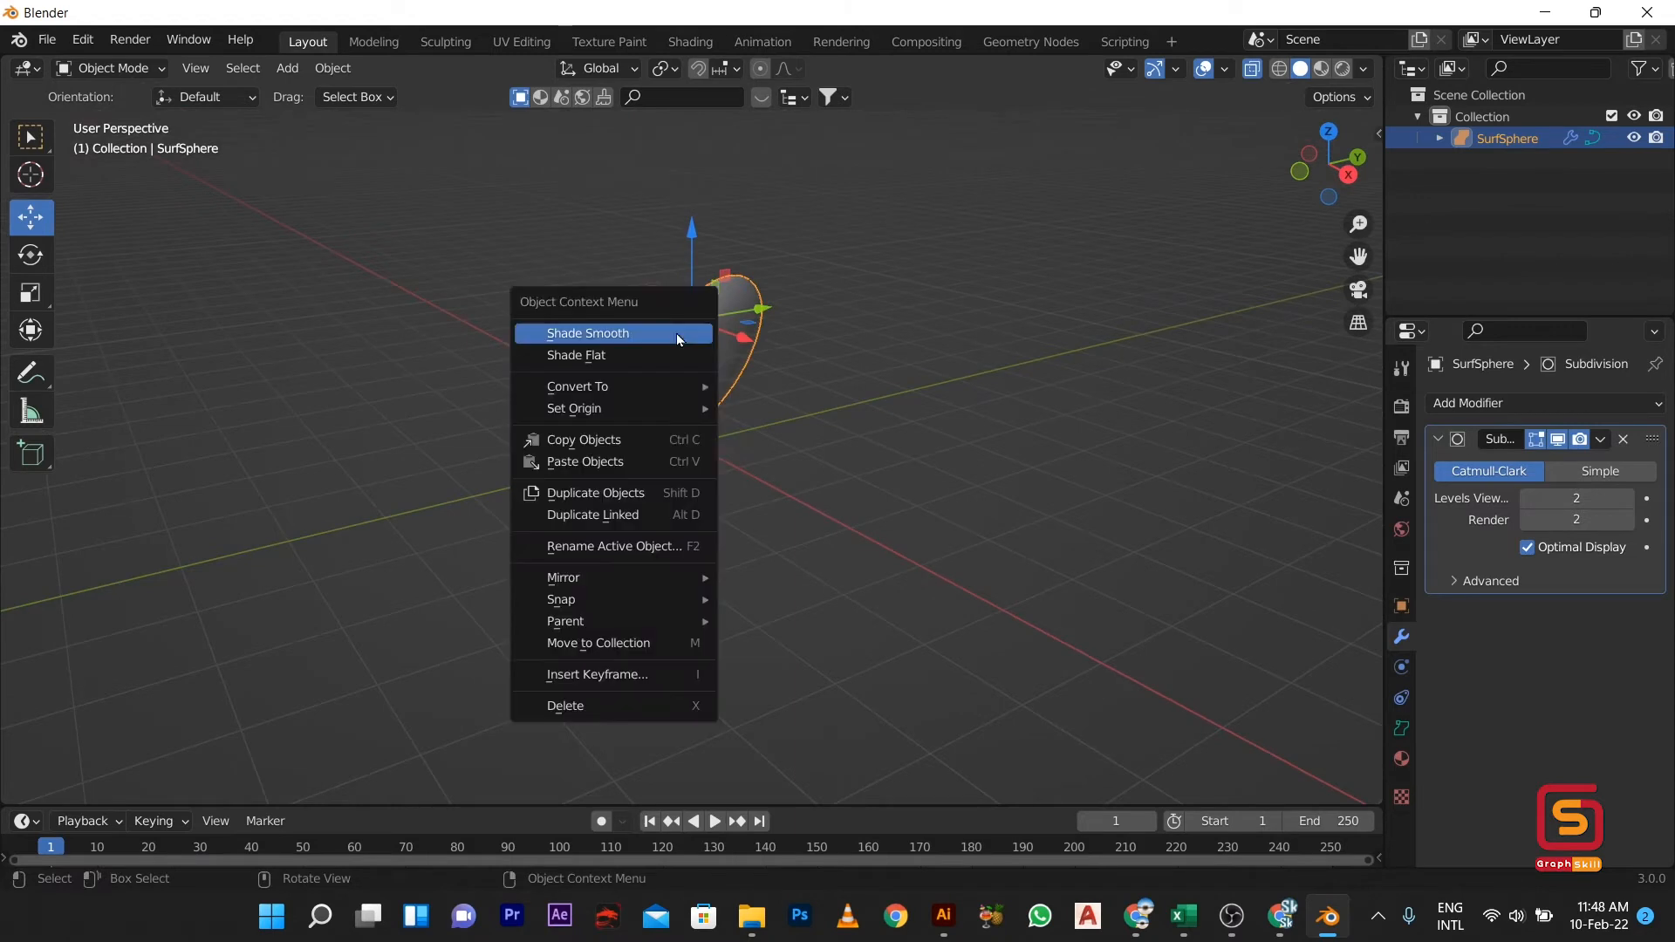
# Preview the heart in Material Preview shading from a different angle
pyautogui.click(1318, 75)
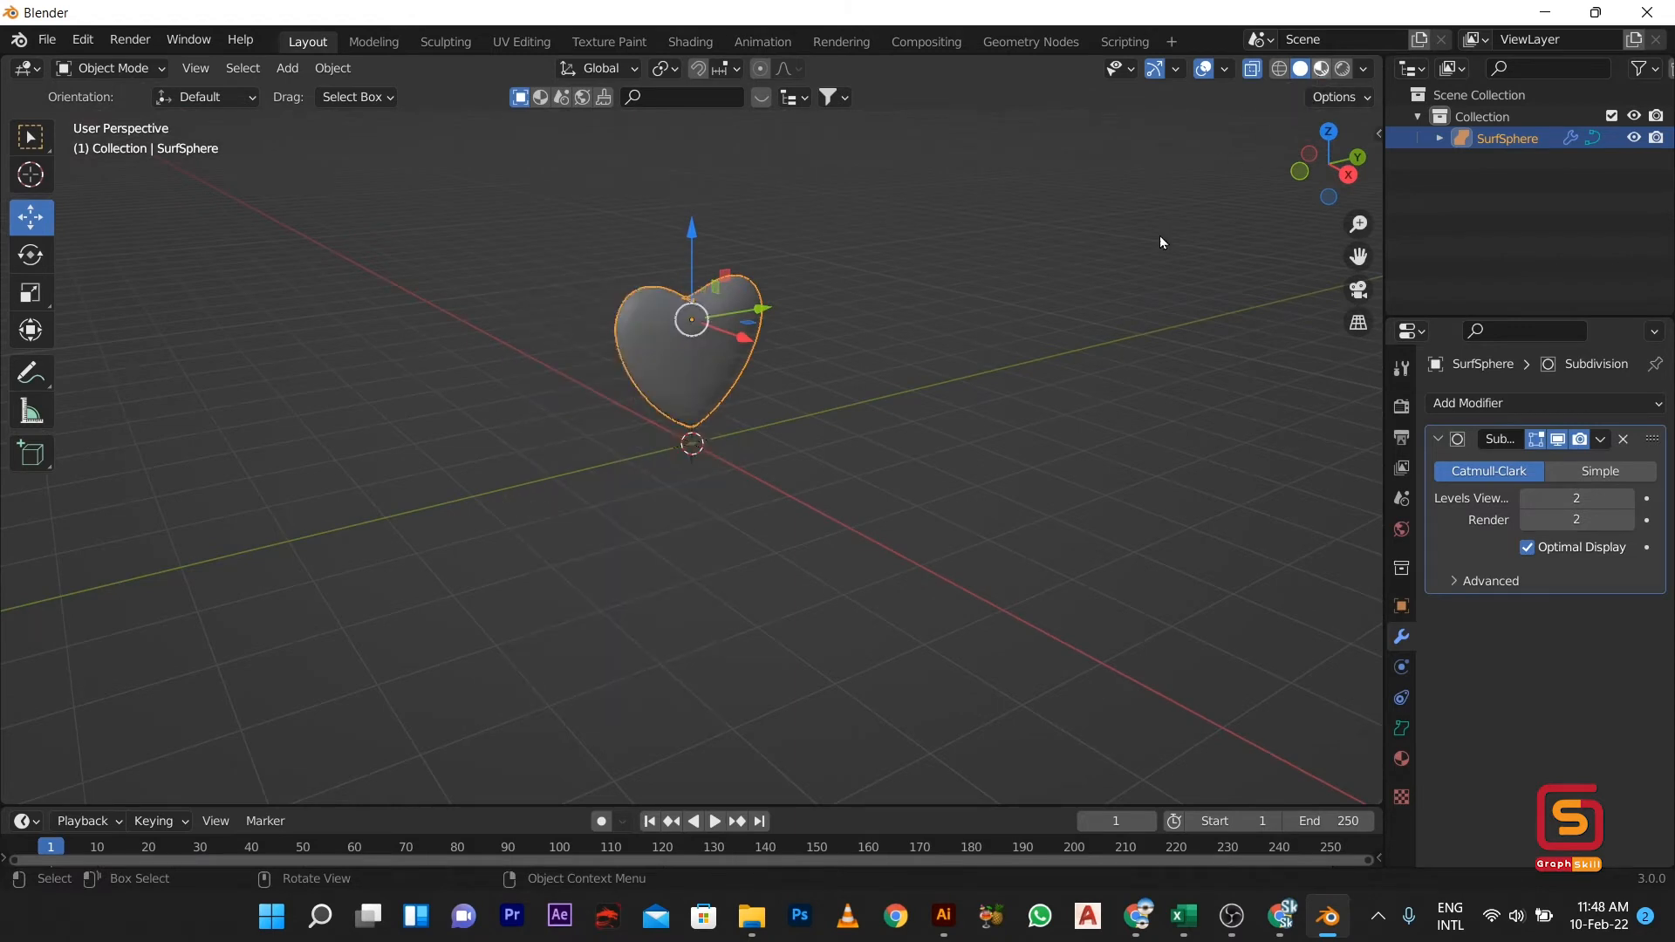
pyautogui.moveTo(690, 463); pyautogui.dragTo(709, 495, button='middle')
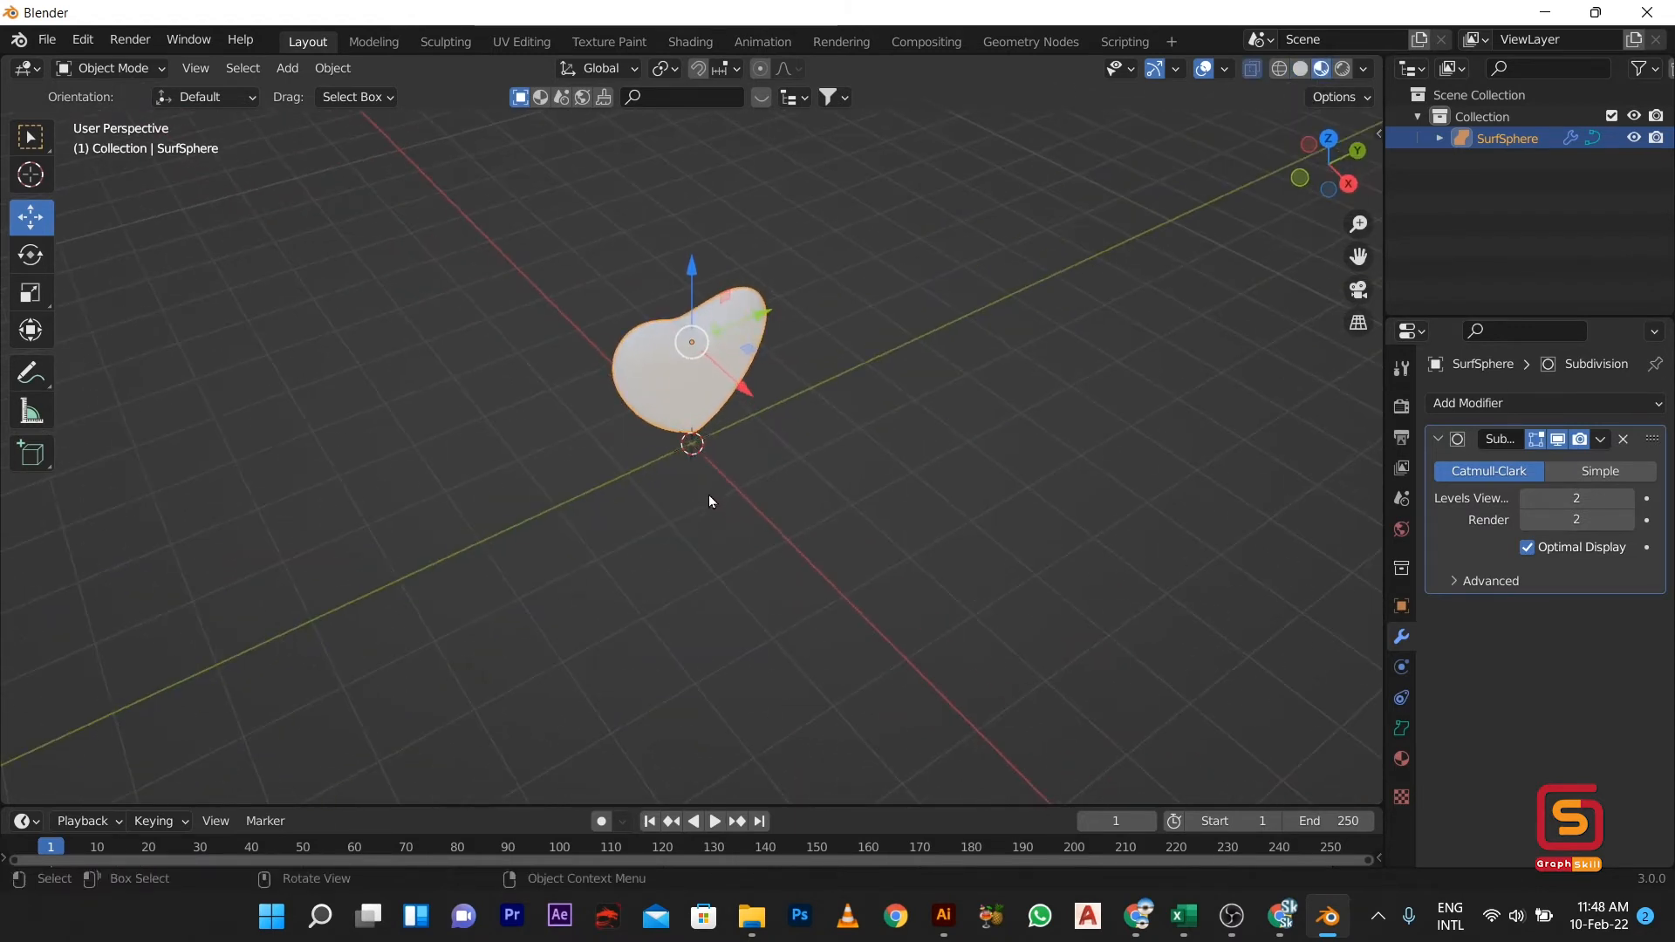
pyautogui.hotkey('shift', 'a')
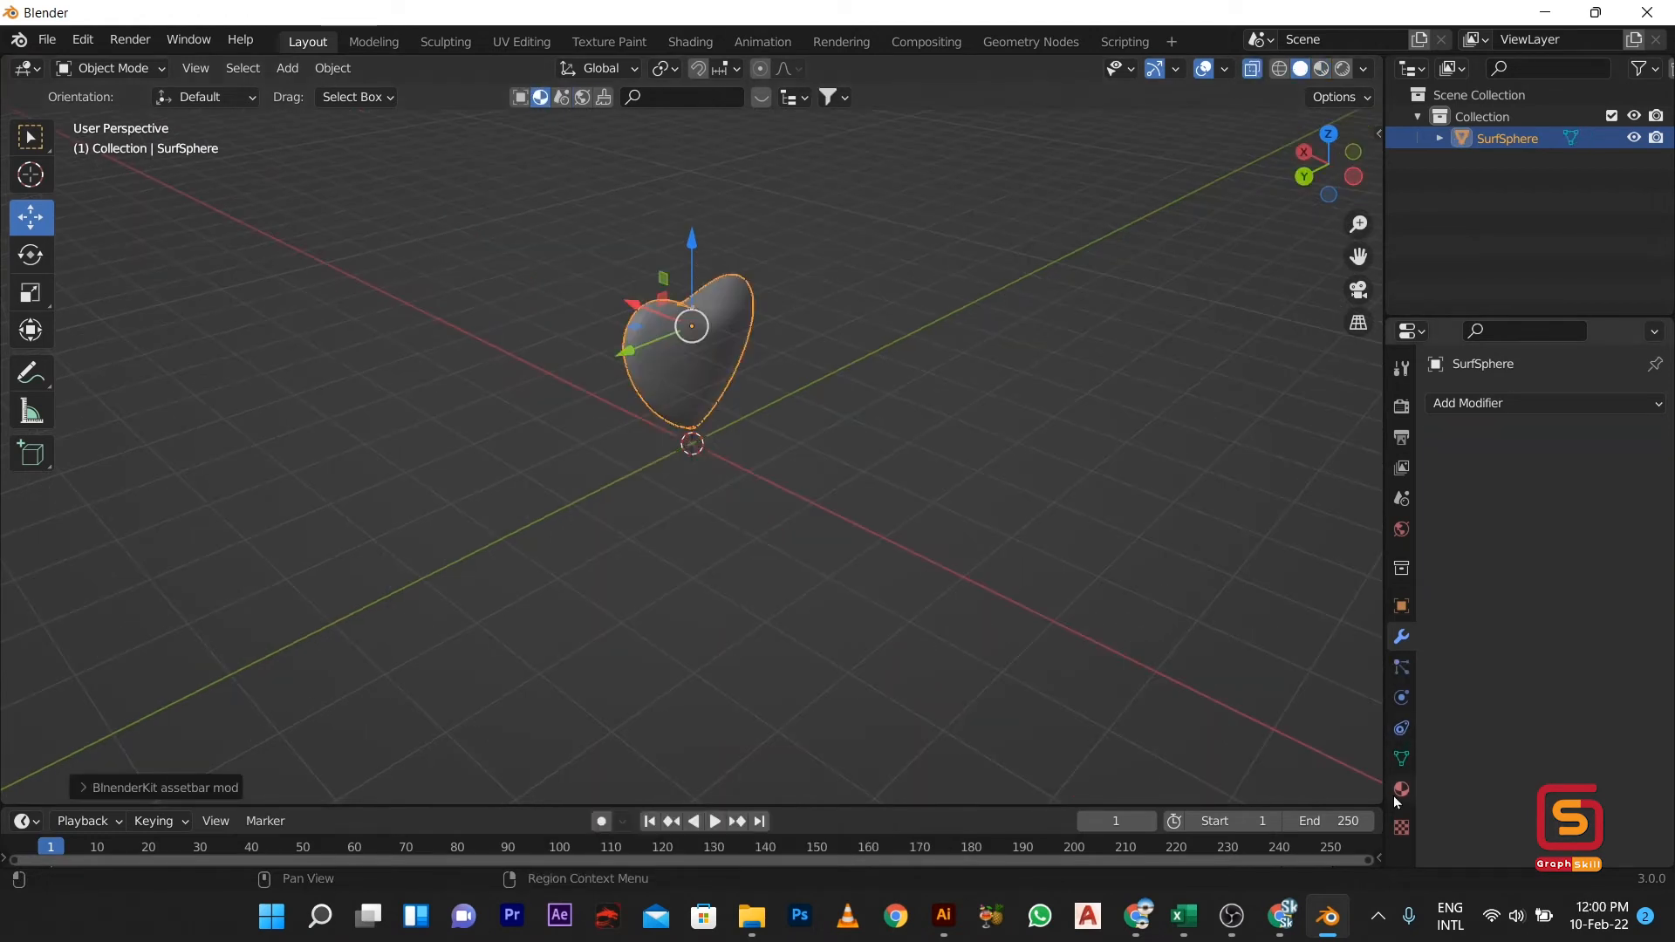
# Assign a new material to the heart and display the viewport in Material Preview shading
pyautogui.click(1401, 789)
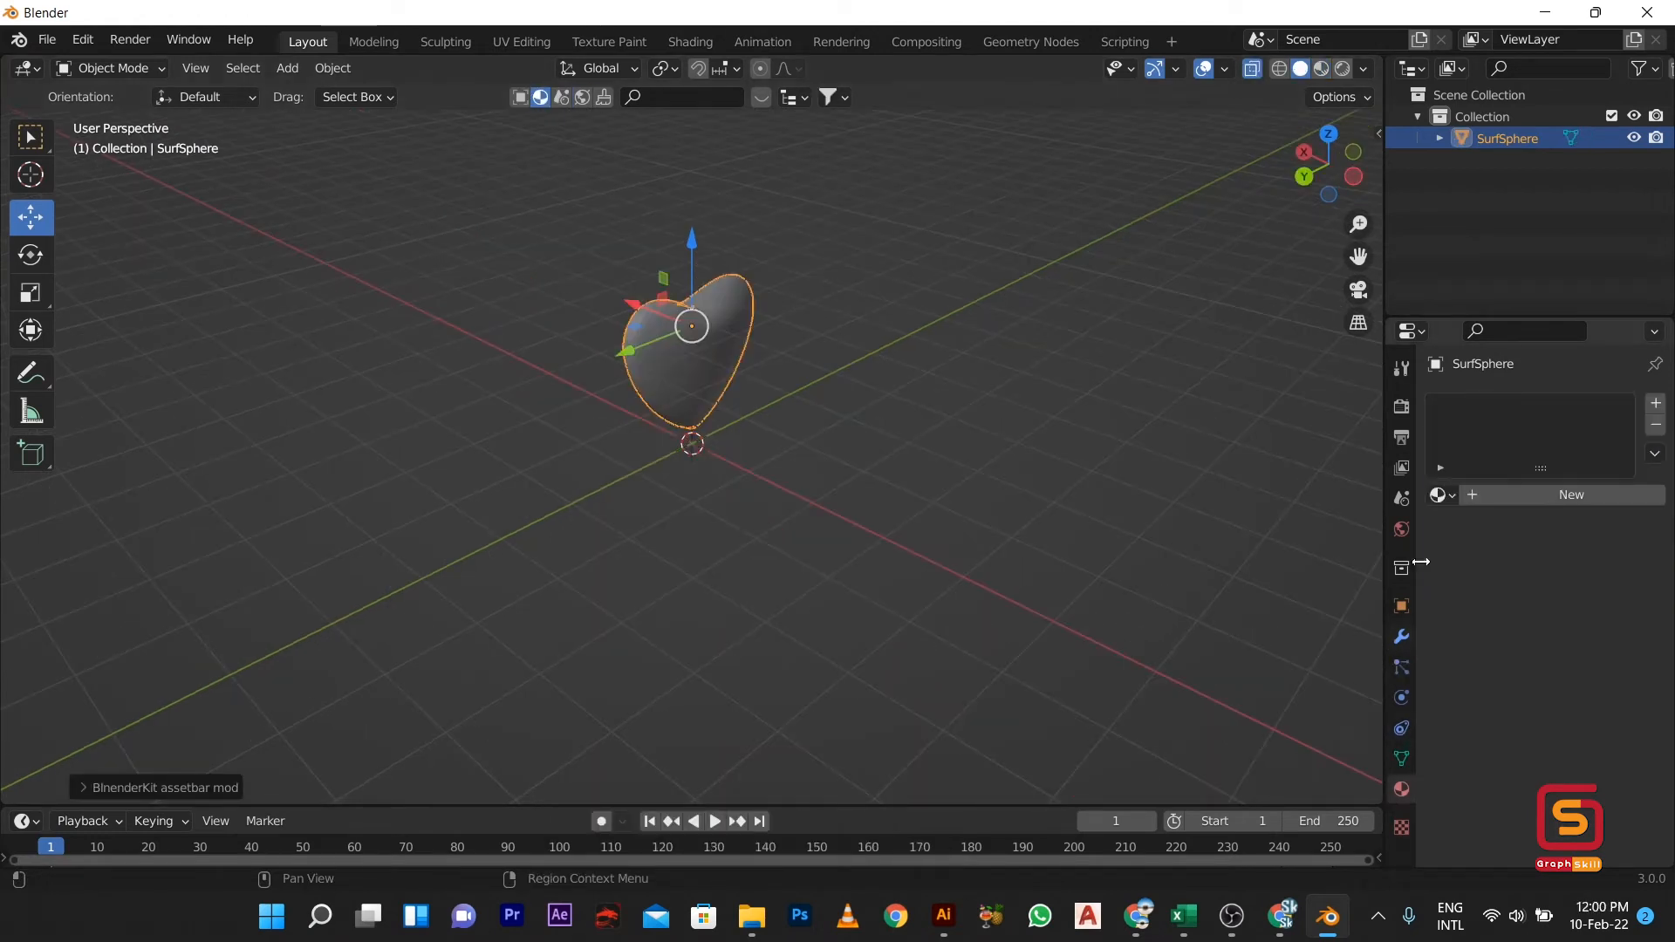
pyautogui.click(1517, 494)
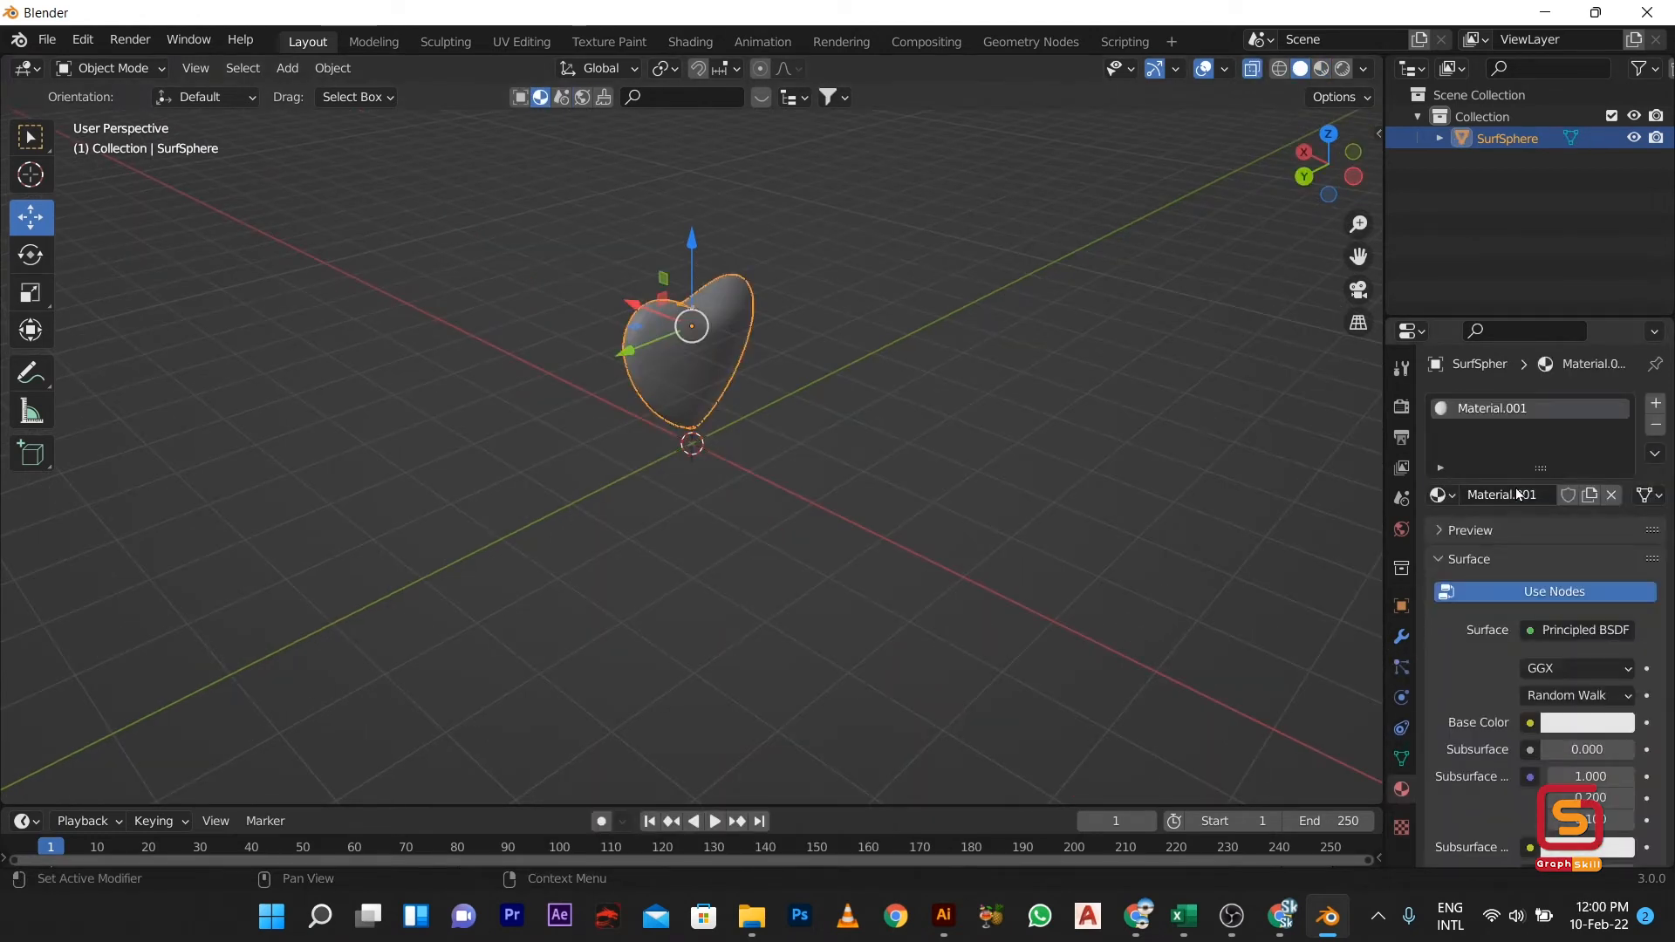
pyautogui.click(1583, 733)
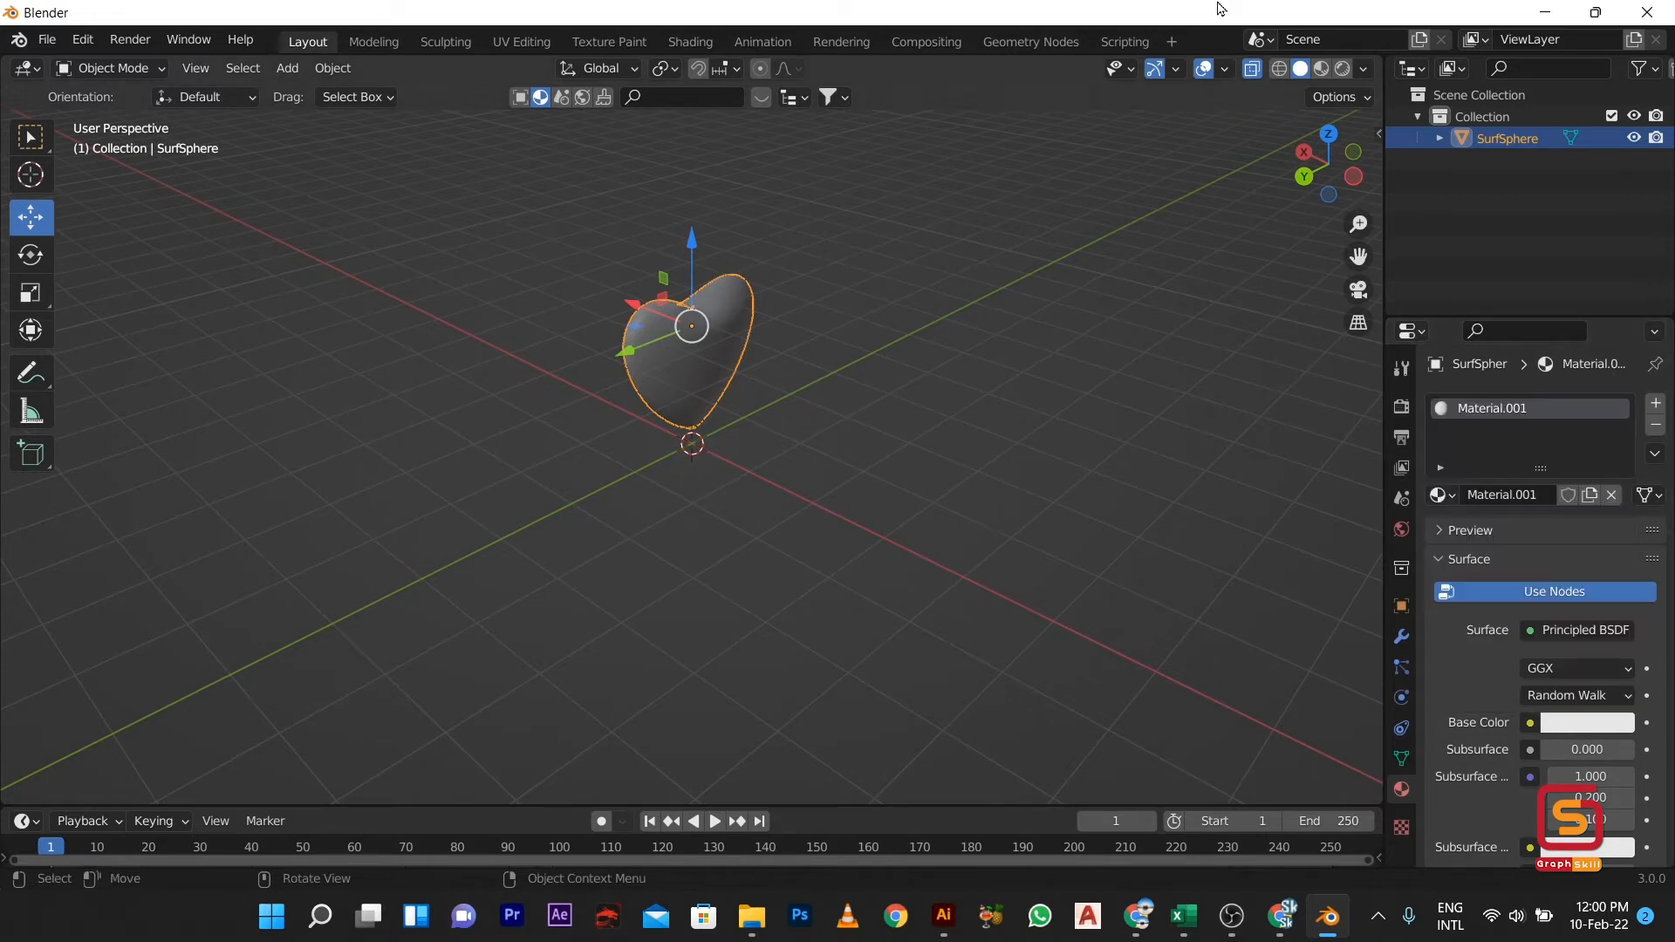
pyautogui.click(1323, 70)
pyautogui.scroll(2, 667, 299)
pyautogui.moveTo(666, 300); pyautogui.dragTo(627, 307, button='middle')
# Set the heart material's base color to red with hue 0.004, saturation 1.000 and value 0.800
pyautogui.click(1613, 723)
pyautogui.click(1508, 569)
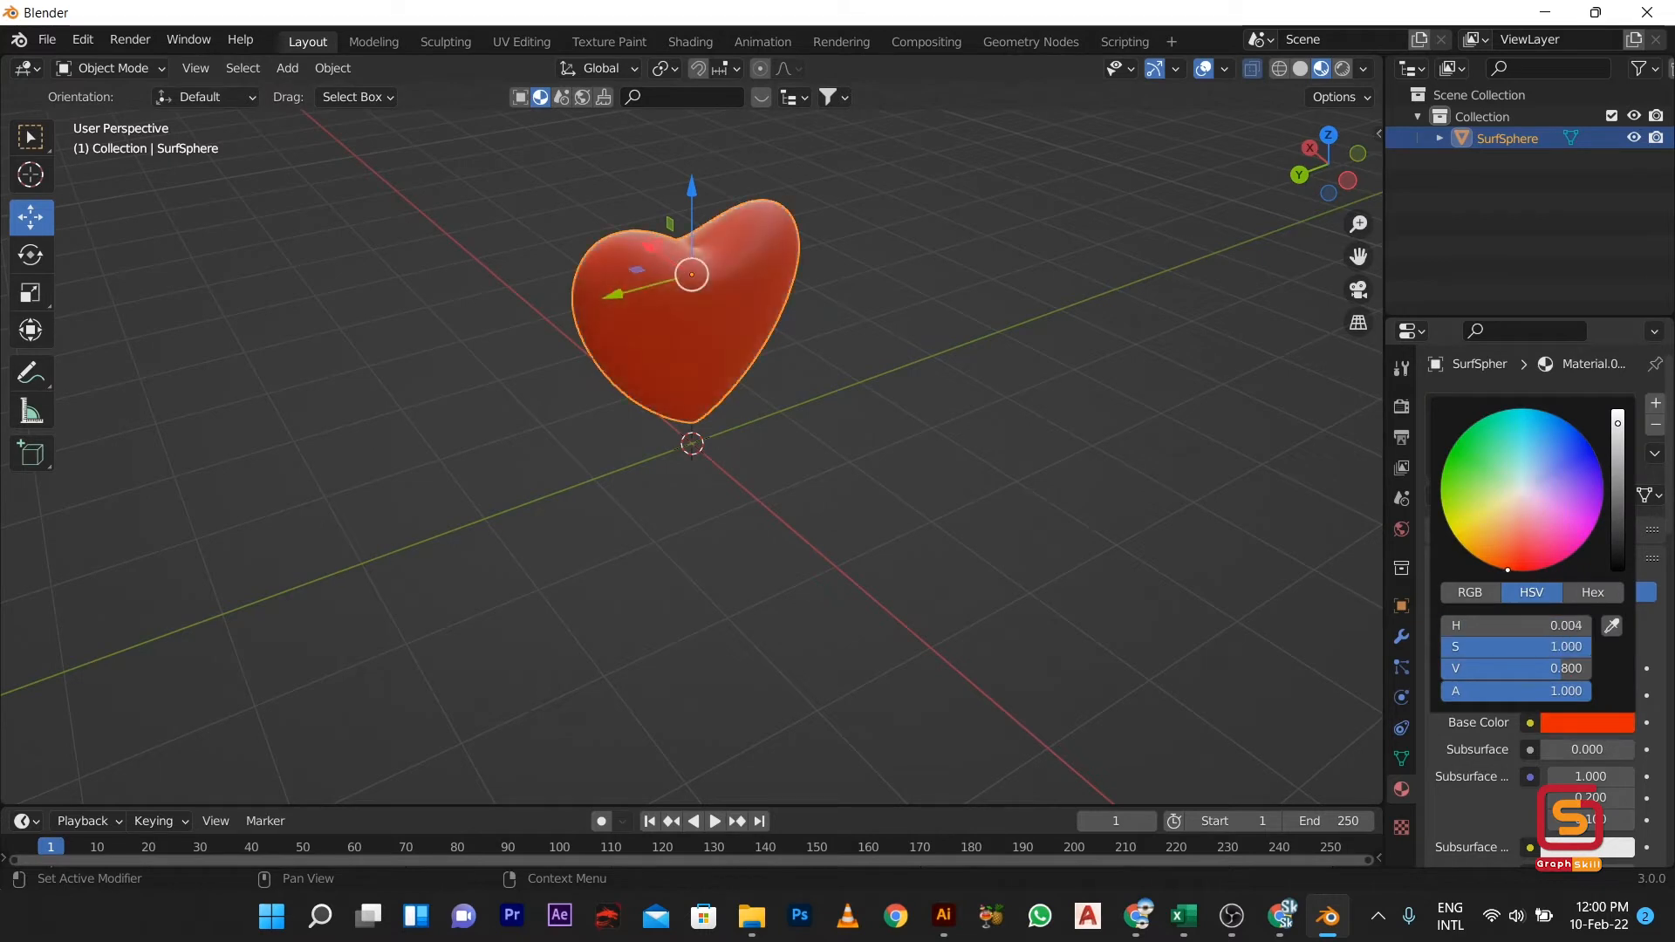
pyautogui.rightClick(616, 257)
pyautogui.press('Escape')
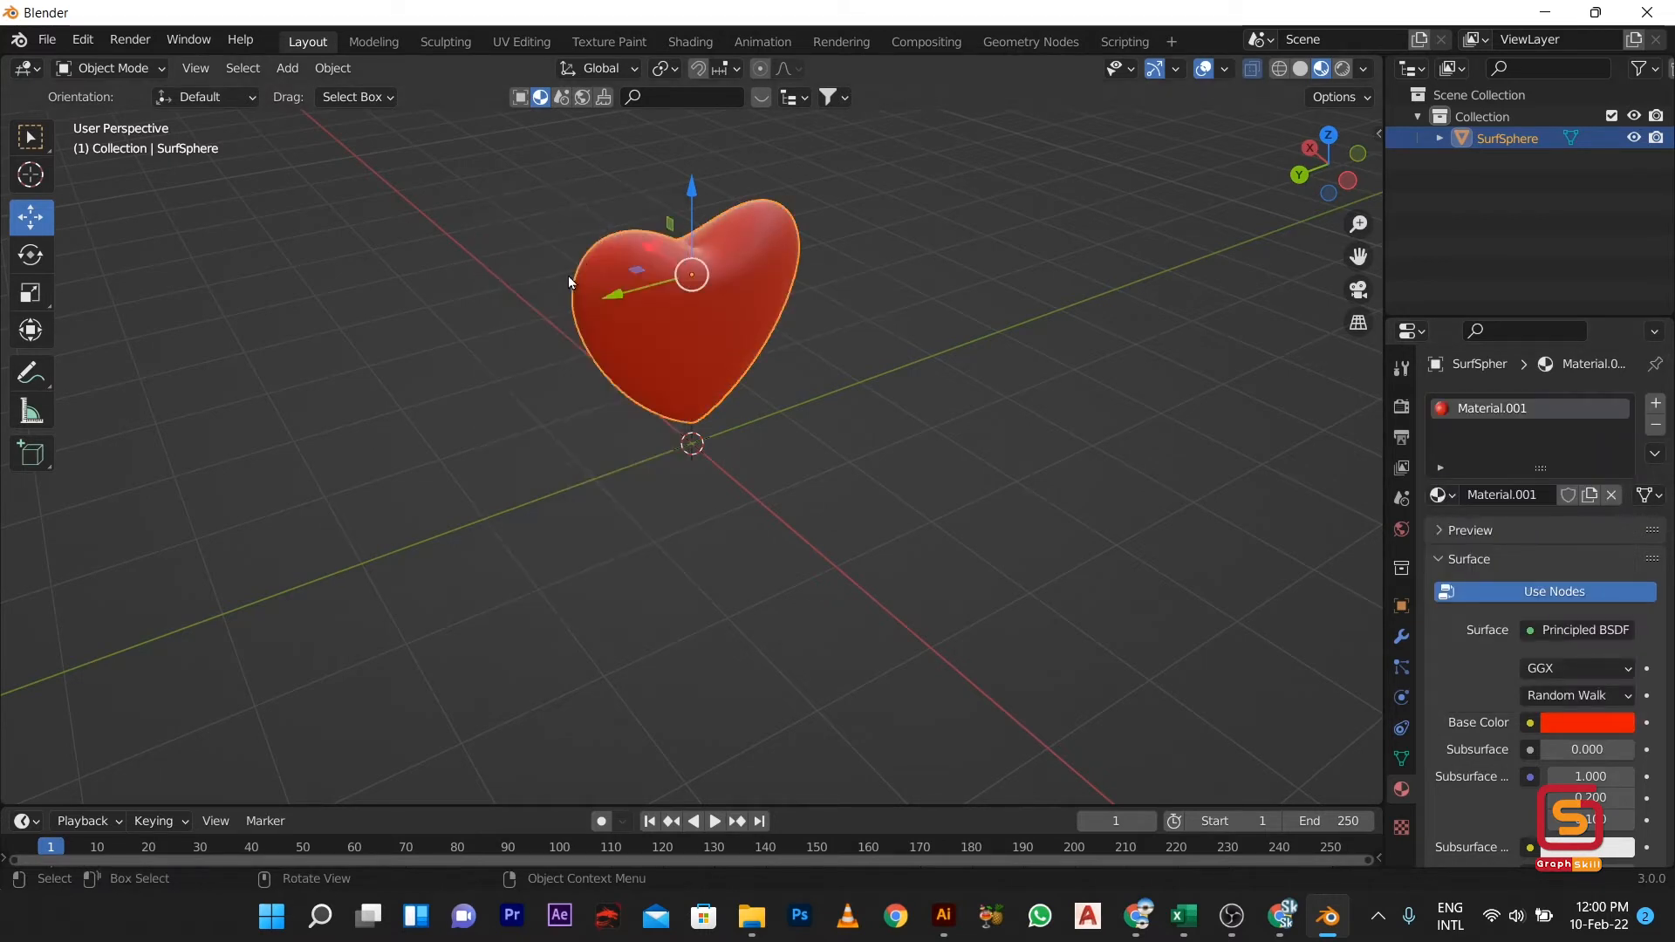
# Raise the Metallic value of the heart's red material and check the sheen from several angles
pyautogui.scroll(5, 625, 262)
pyautogui.moveTo(626, 412); pyautogui.dragTo(674, 326, button='middle')
pyautogui.scroll(-3, 658, 398)
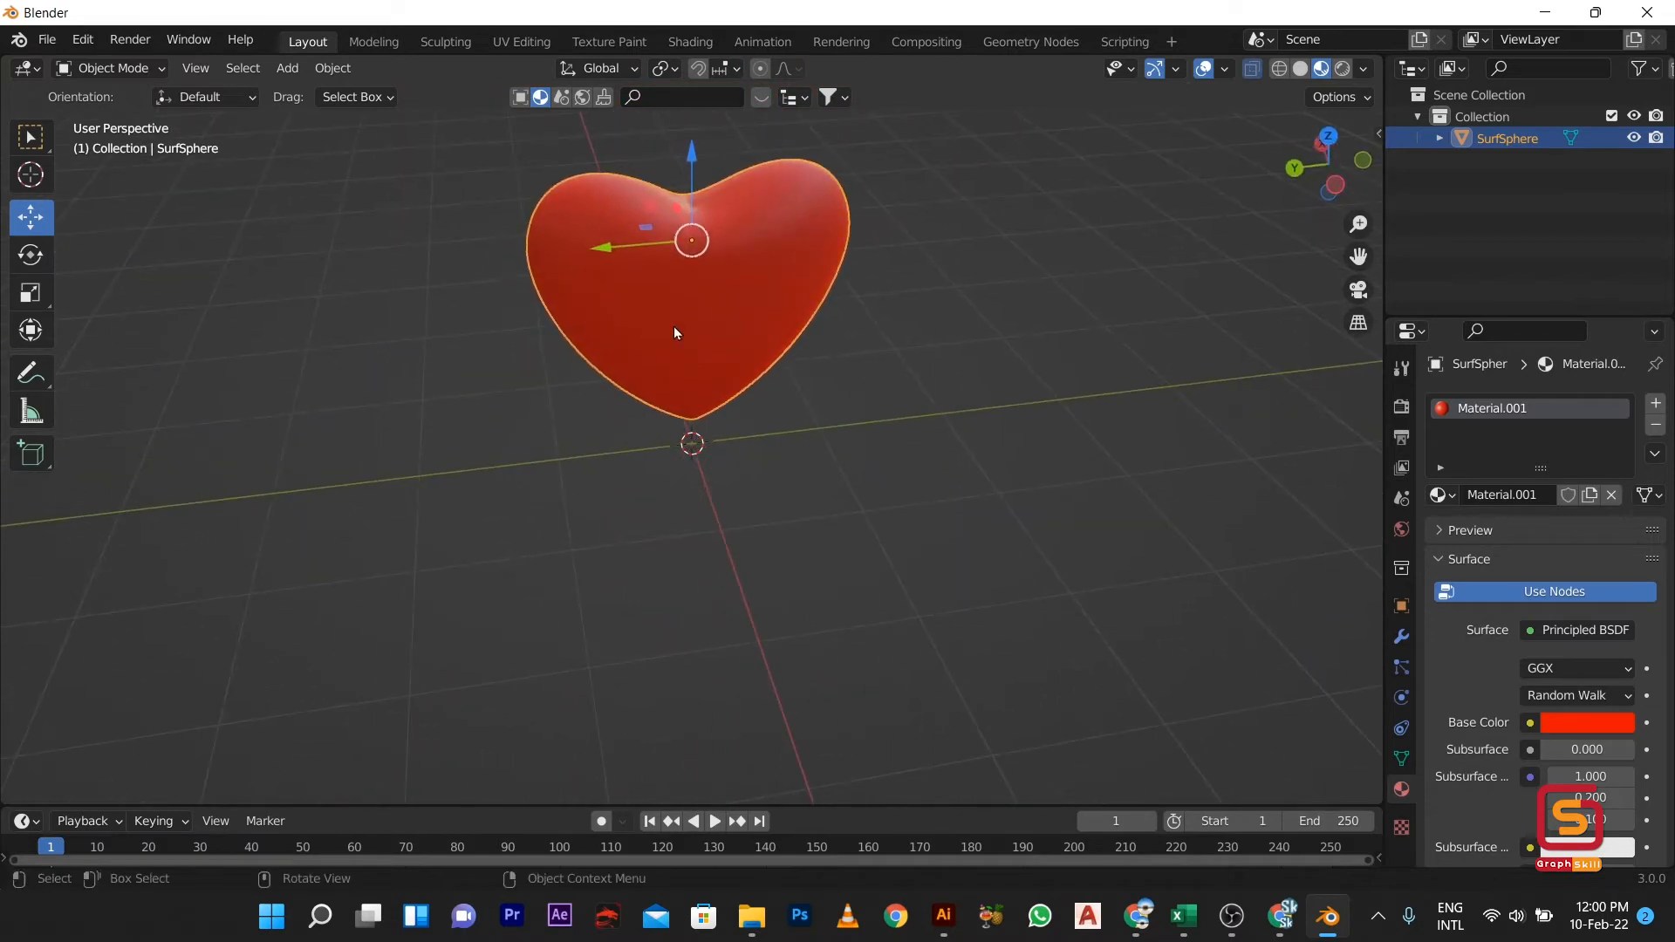
pyautogui.scroll(-4, 1553, 761)
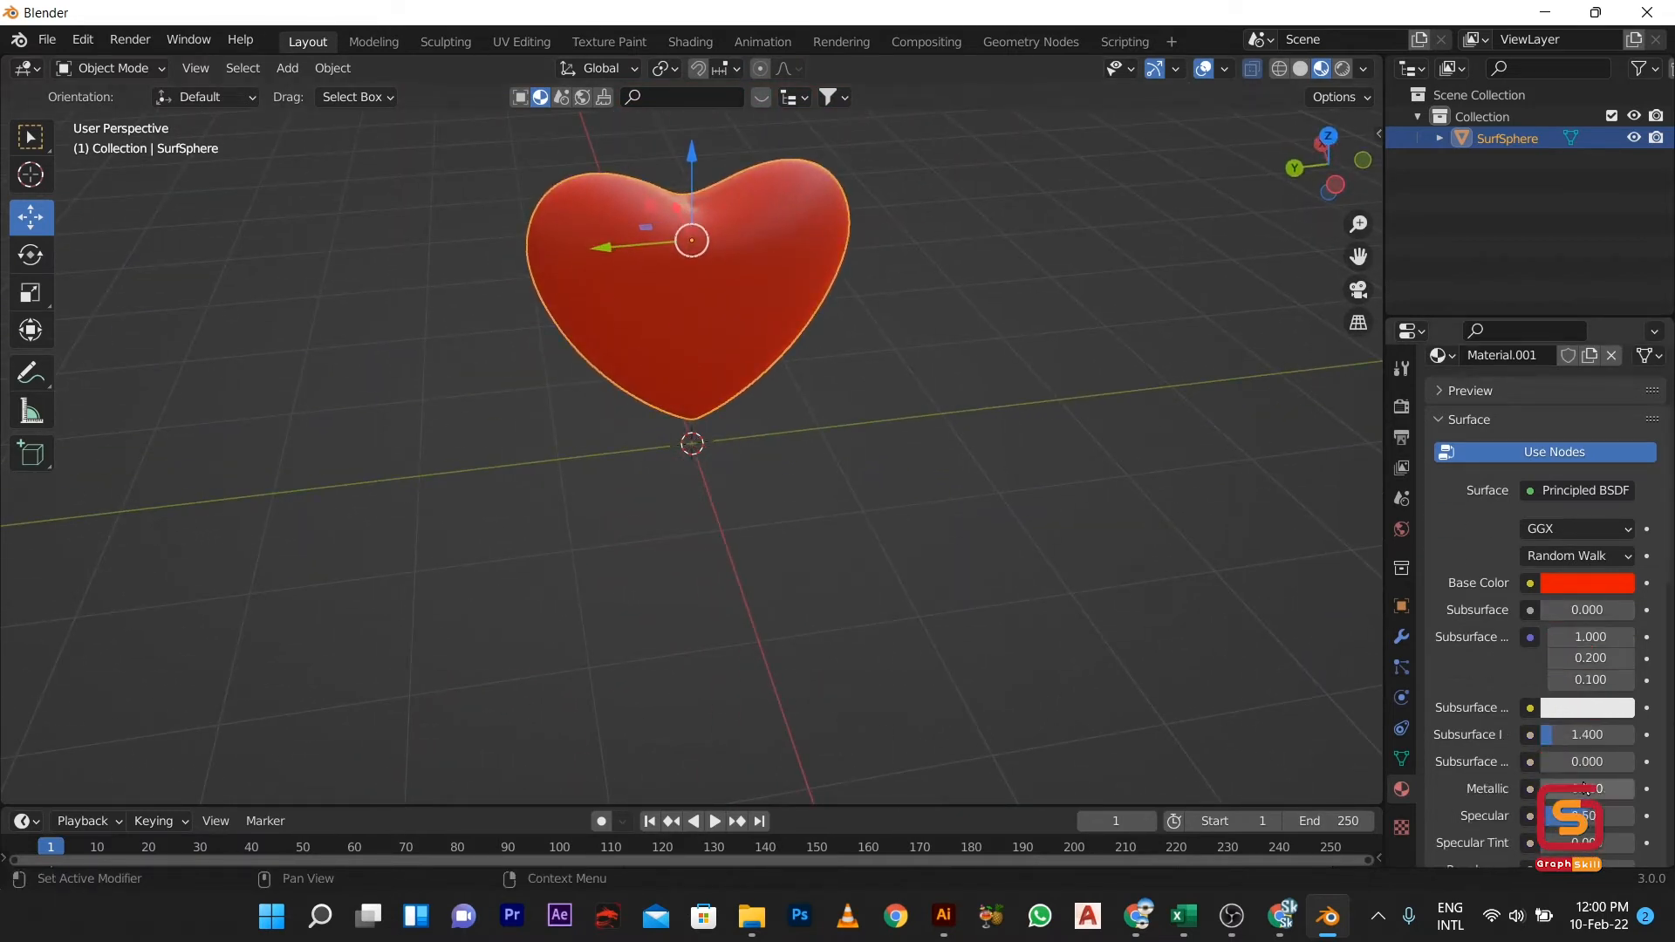
pyautogui.moveTo(1583, 789); pyautogui.dragTo(1620, 789)
pyautogui.scroll(-4, 903, 589)
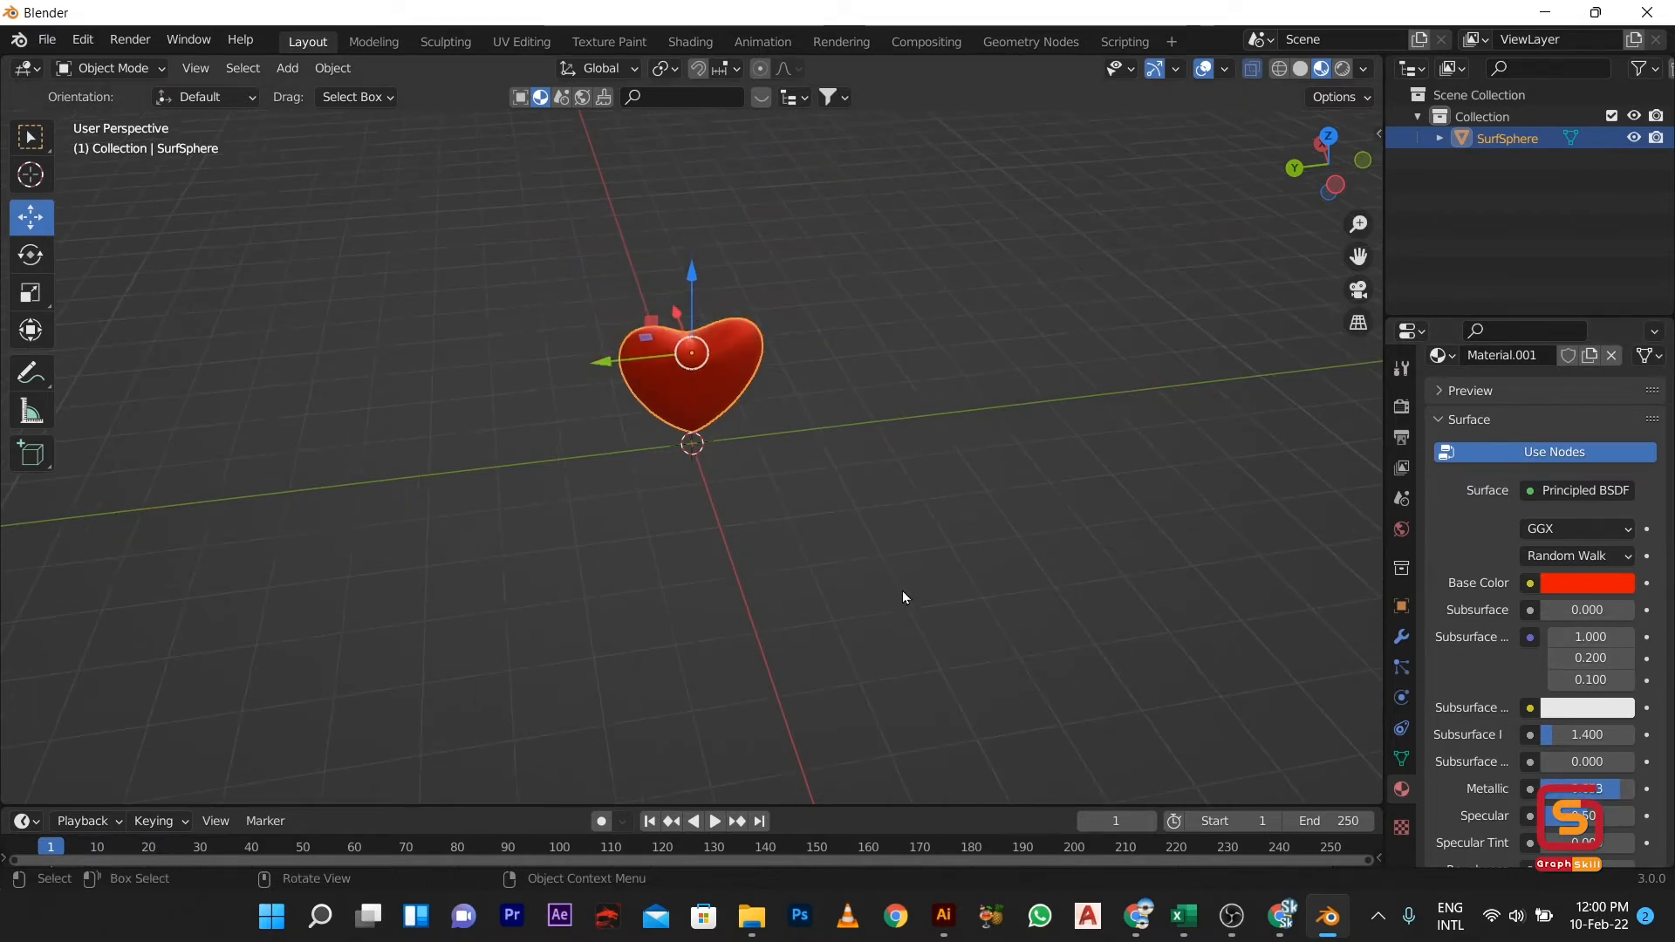
pyautogui.moveTo(902, 590); pyautogui.dragTo(833, 508, button='middle')
pyautogui.scroll(3, 666, 259)
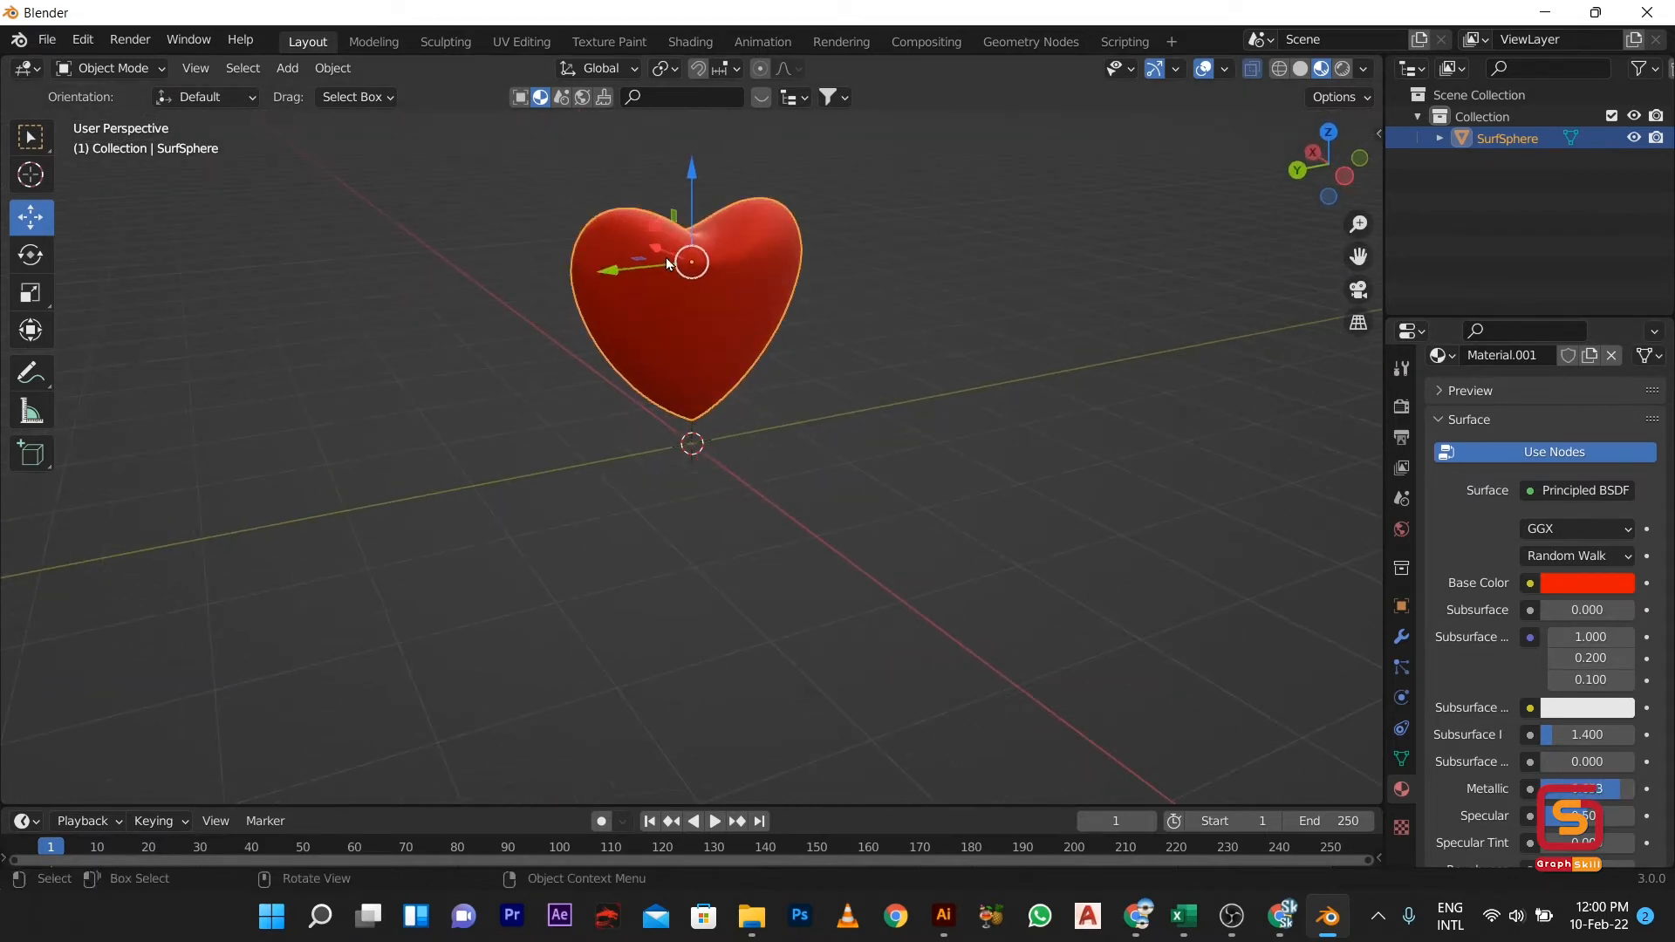
# Add a plane mesh beneath the heart and scale it up into a large floor
pyautogui.keyDown('shift'); pyautogui.moveTo(678, 321); pyautogui.dragTo(737, 537, button='middle'); pyautogui.keyUp('shift')
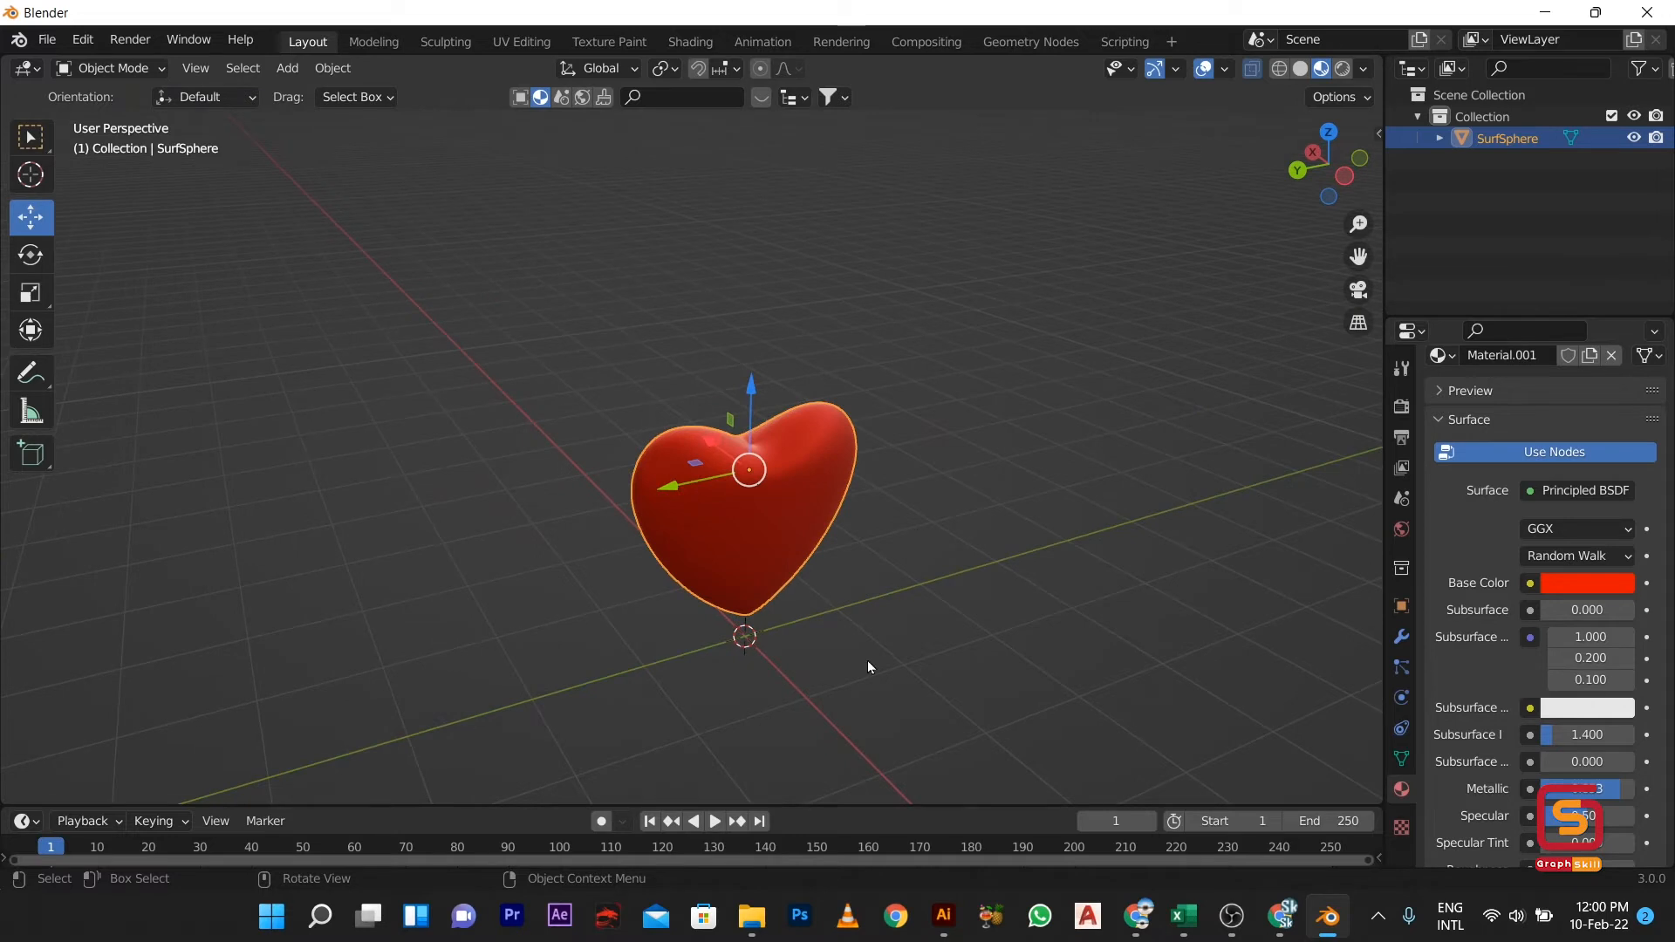
pyautogui.keyDown('shift'); pyautogui.moveTo(868, 665); pyautogui.dragTo(841, 532, button='middle'); pyautogui.keyUp('shift')
pyautogui.hotkey('shift', 'a')
pyautogui.moveTo(830, 446)
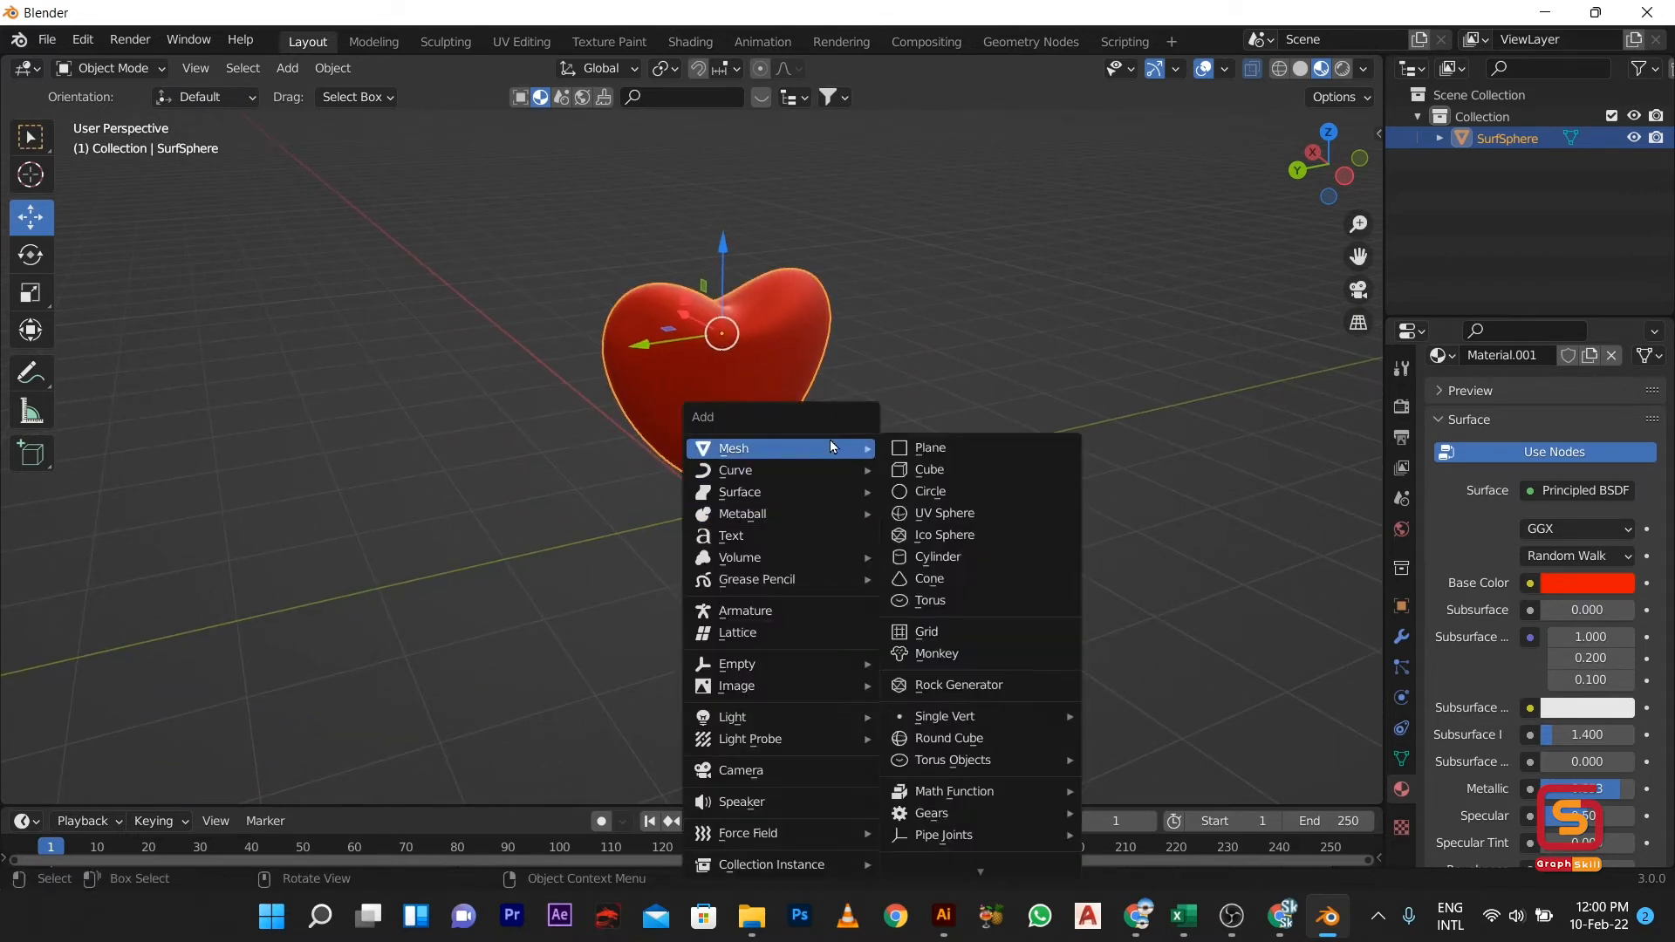
pyautogui.click(934, 448)
pyautogui.press('s')
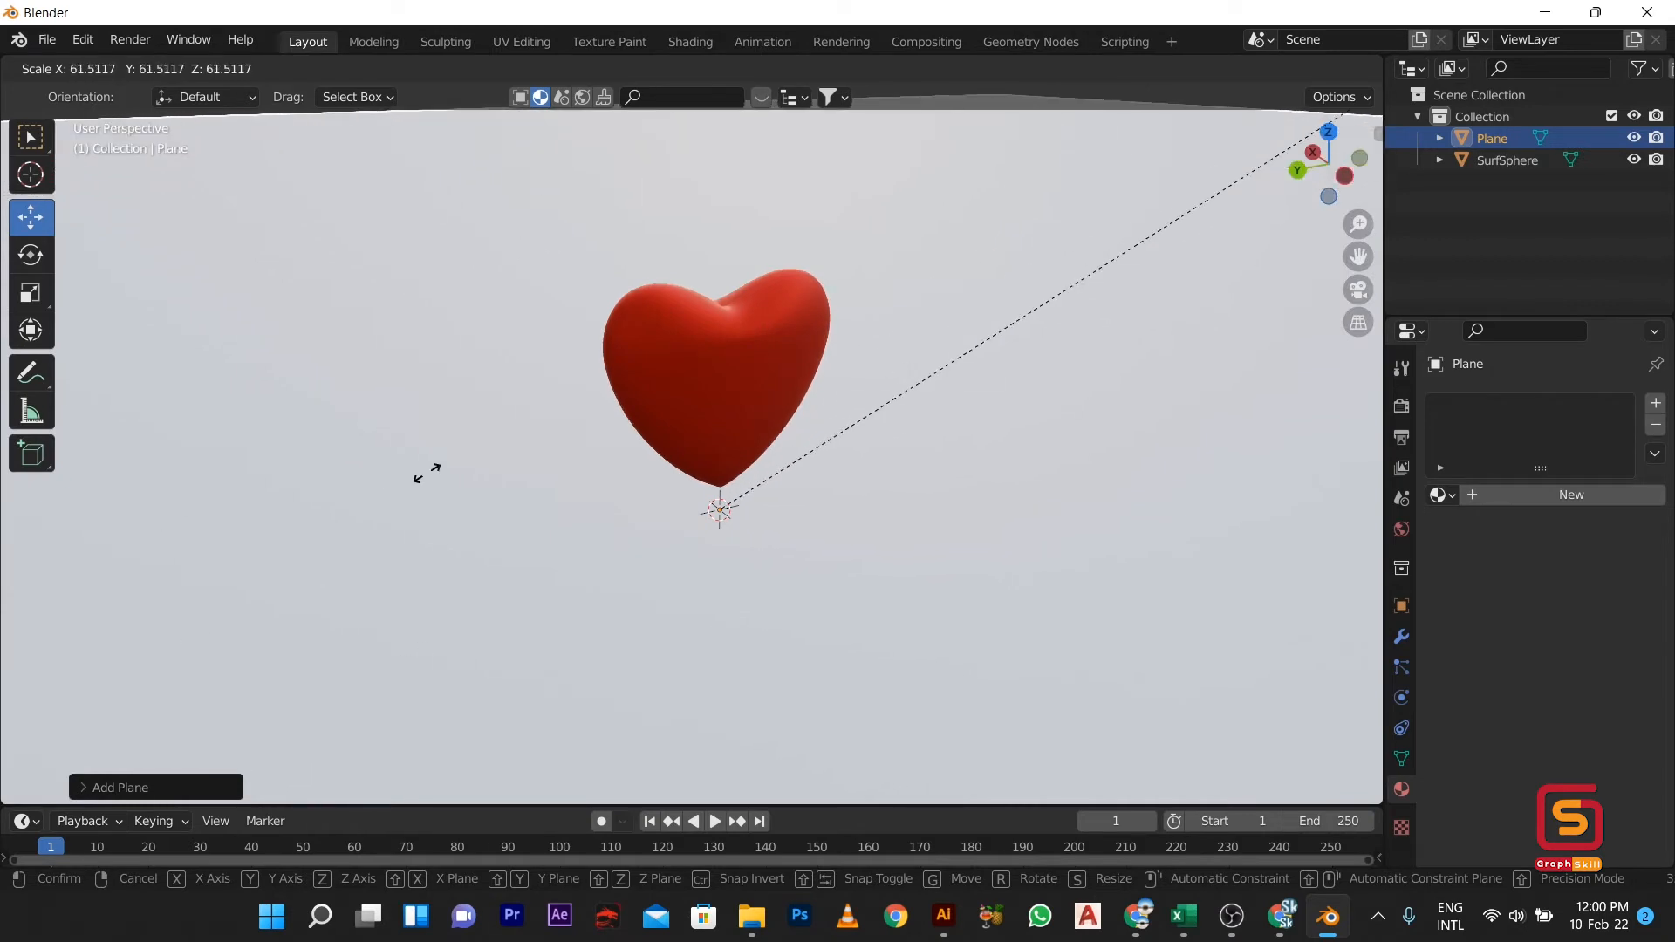
pyautogui.click(486, 400)
# Display the BlenderKit material library with the floor plane as the active object
pyautogui.moveTo(846, 464); pyautogui.dragTo(759, 524, button='middle')
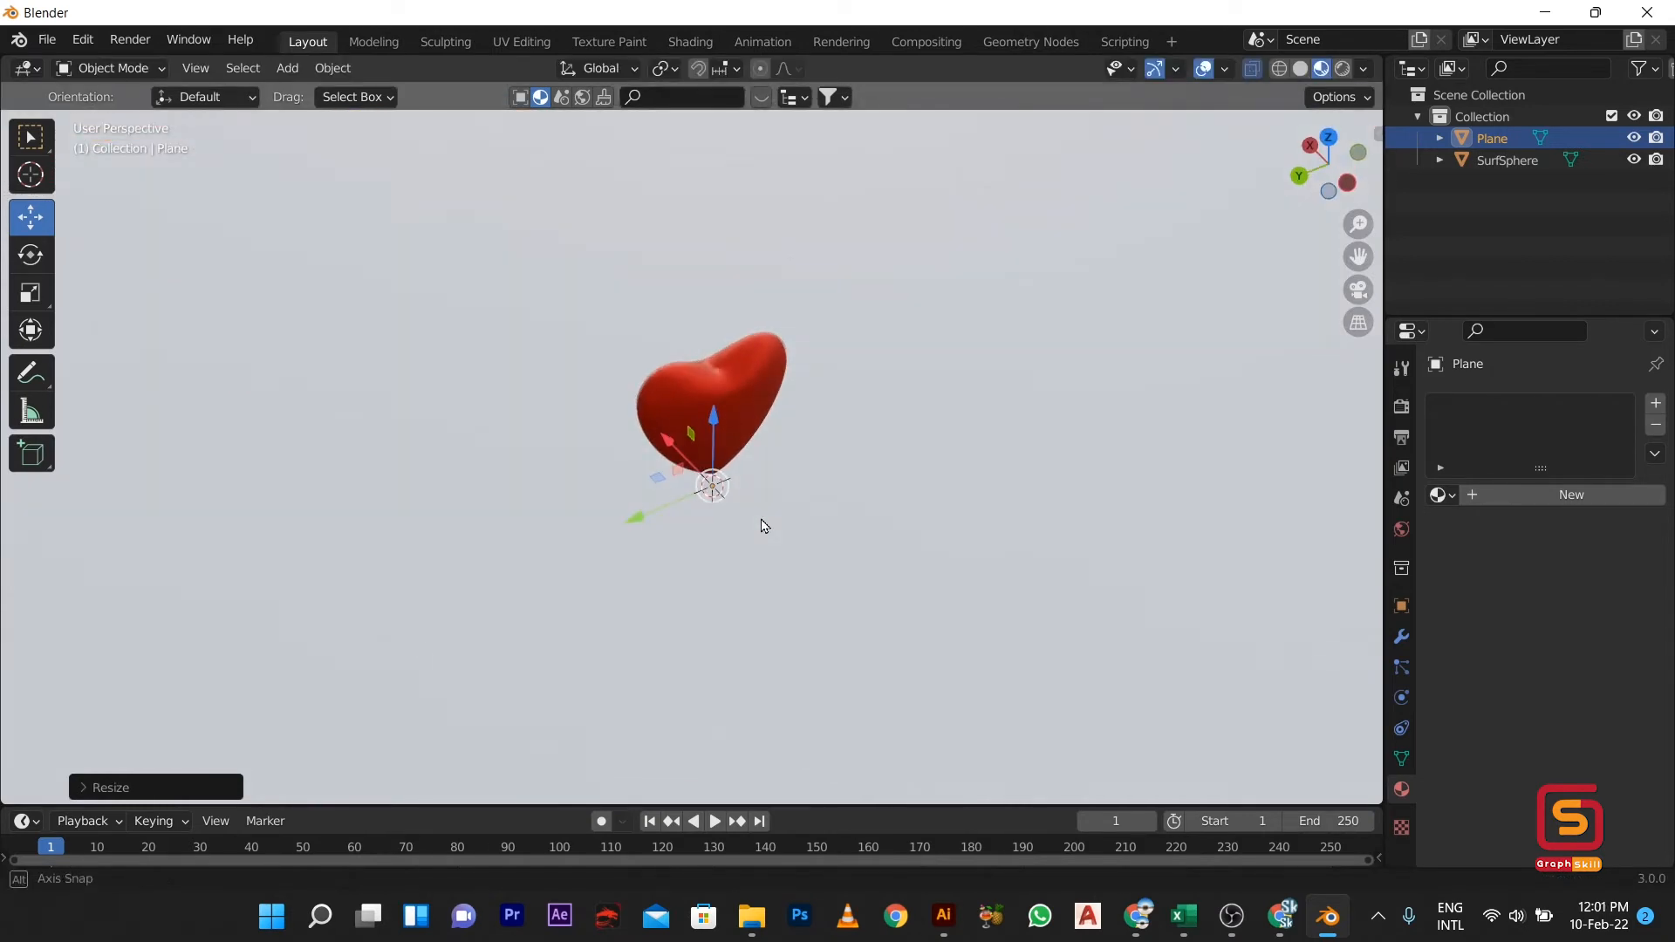
pyautogui.click(733, 405)
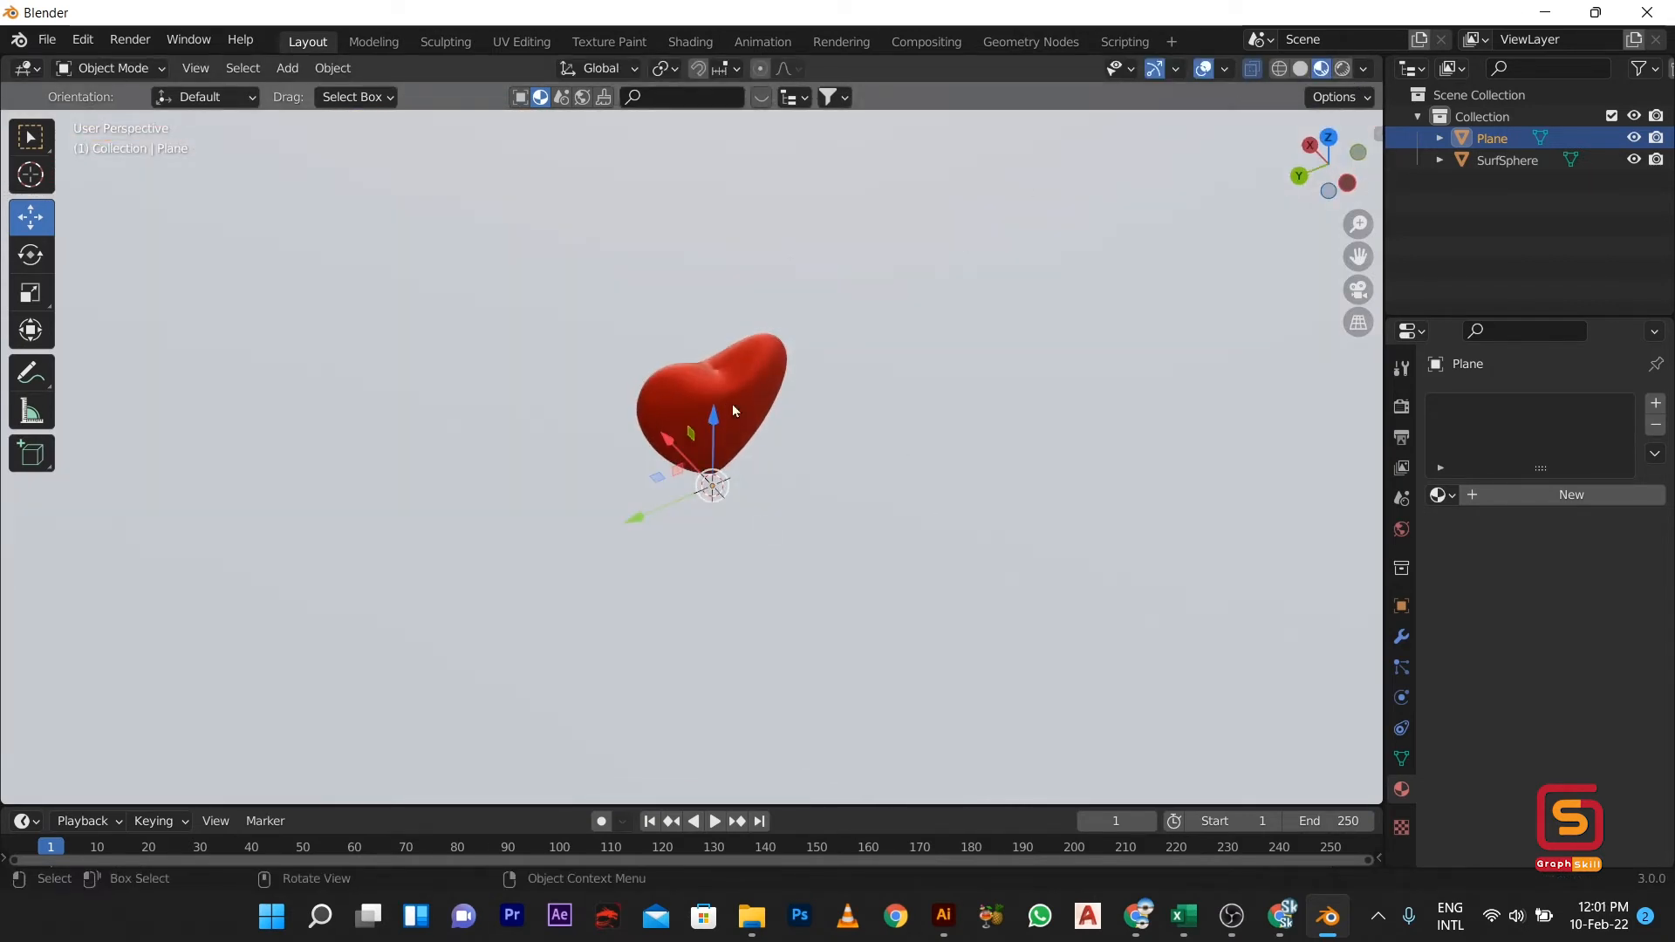
pyautogui.click(586, 101)
pyautogui.click(547, 101)
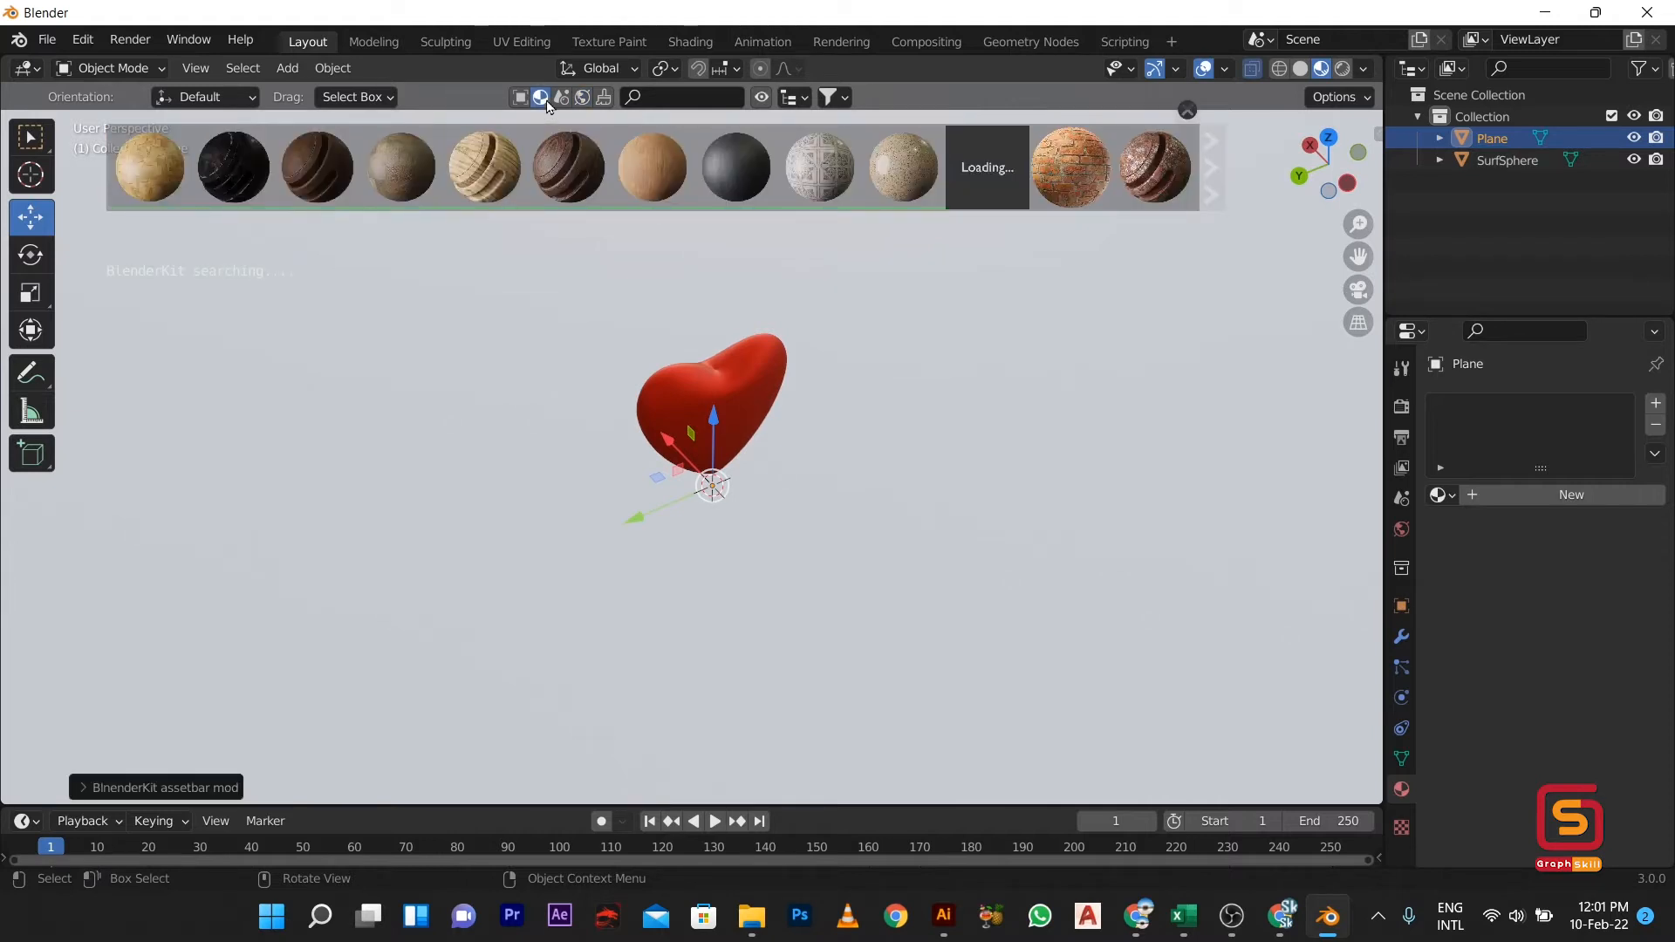
# Browse the BlenderKit materials and apply the Dark Oiled Oak wood to the floor plane
pyautogui.click(1213, 172)
pyautogui.click(1214, 172)
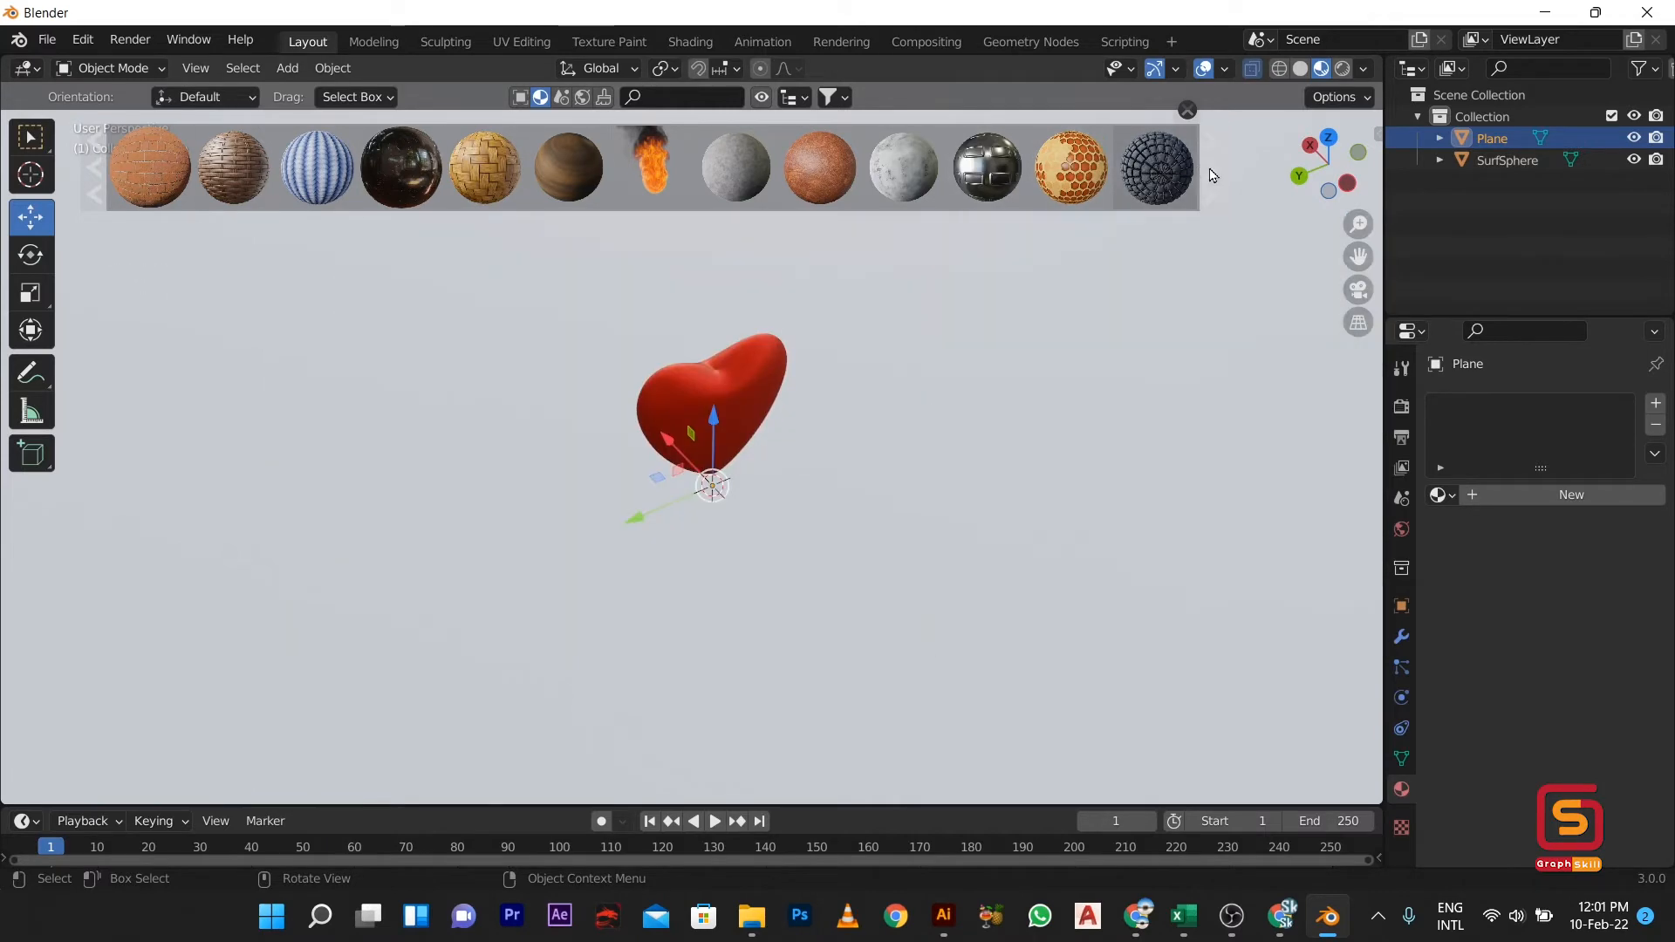
pyautogui.click(1213, 172)
pyautogui.click(1213, 173)
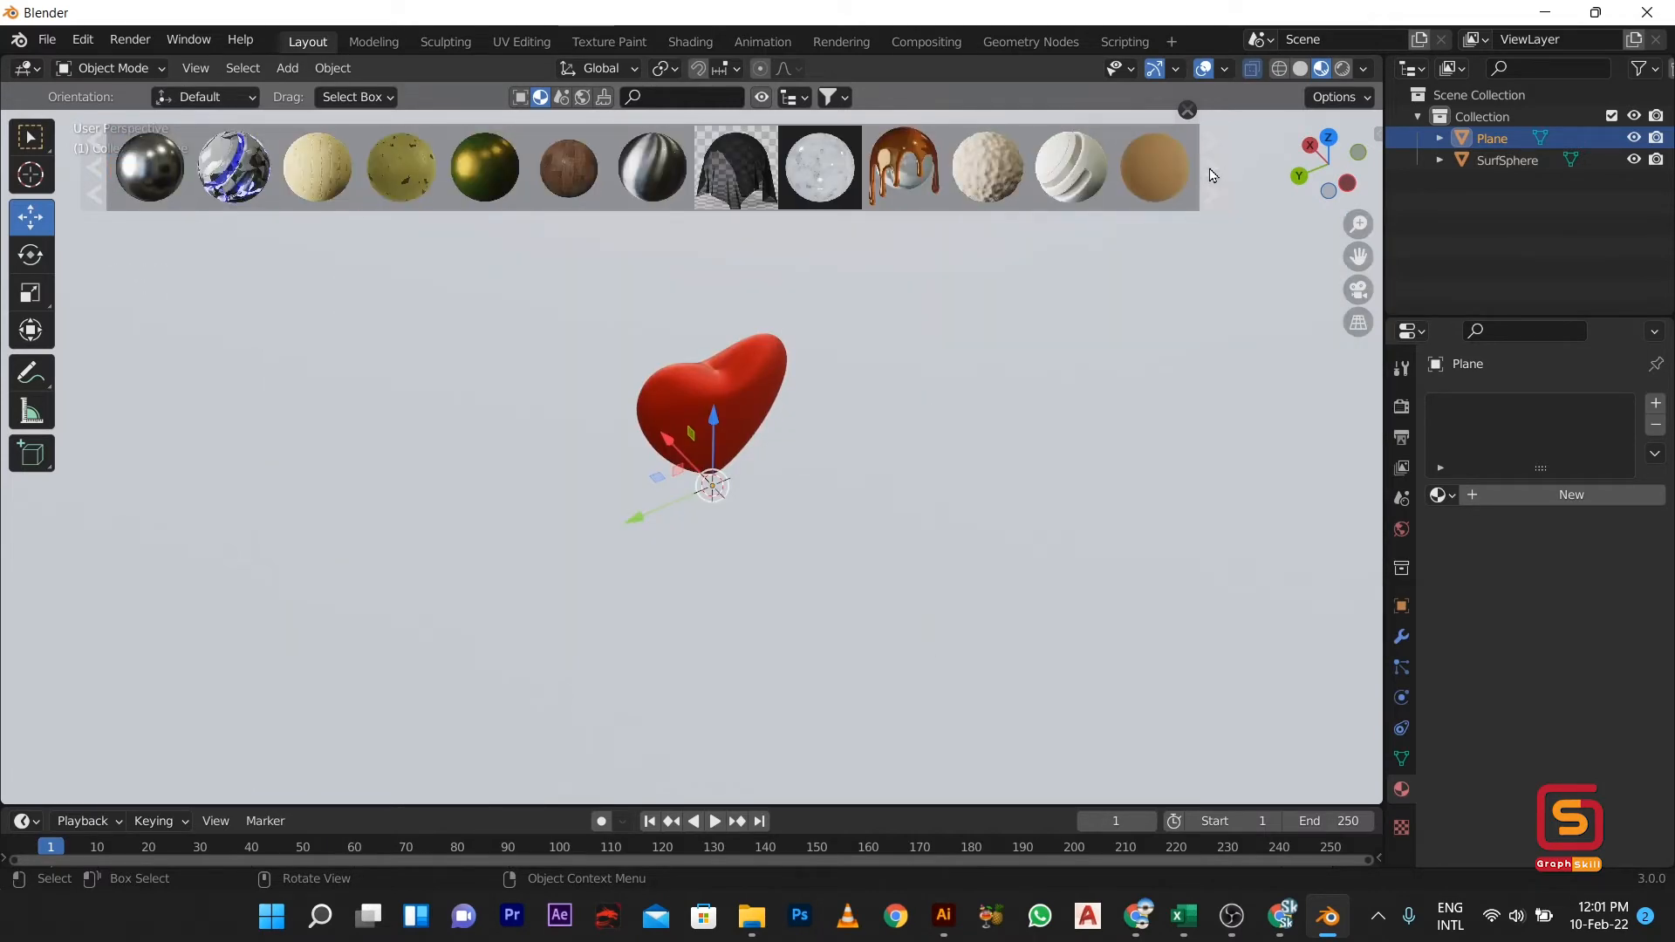
pyautogui.click(1212, 173)
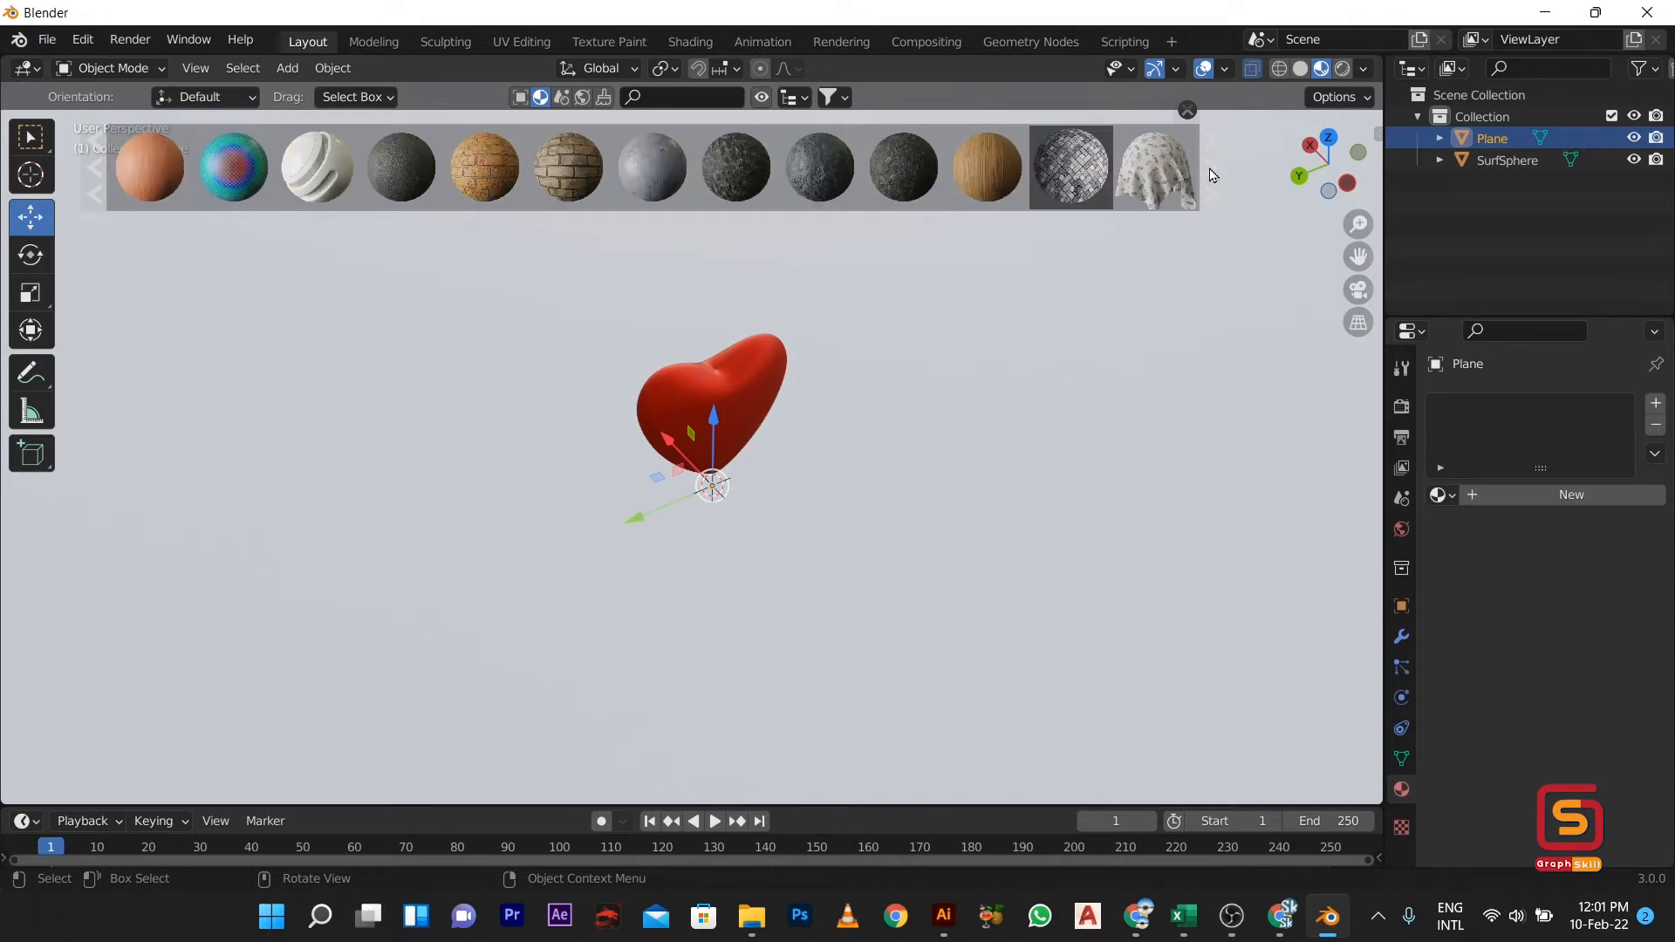
pyautogui.click(1212, 174)
pyautogui.click(1212, 174)
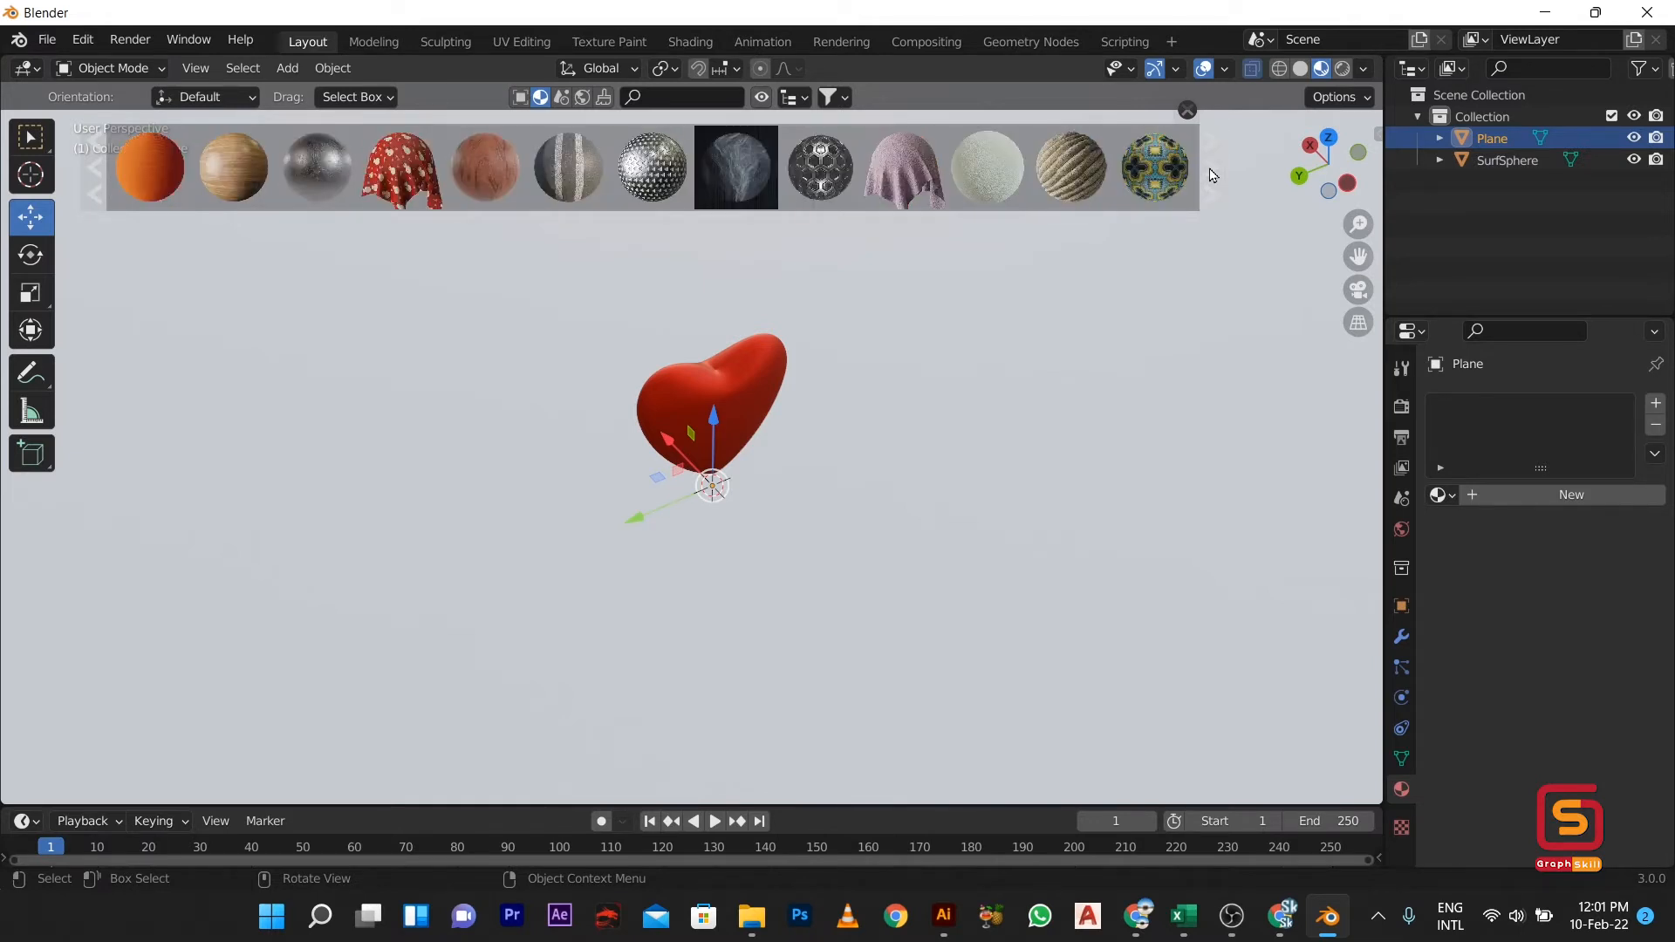
pyautogui.click(1212, 174)
pyautogui.click(1212, 174)
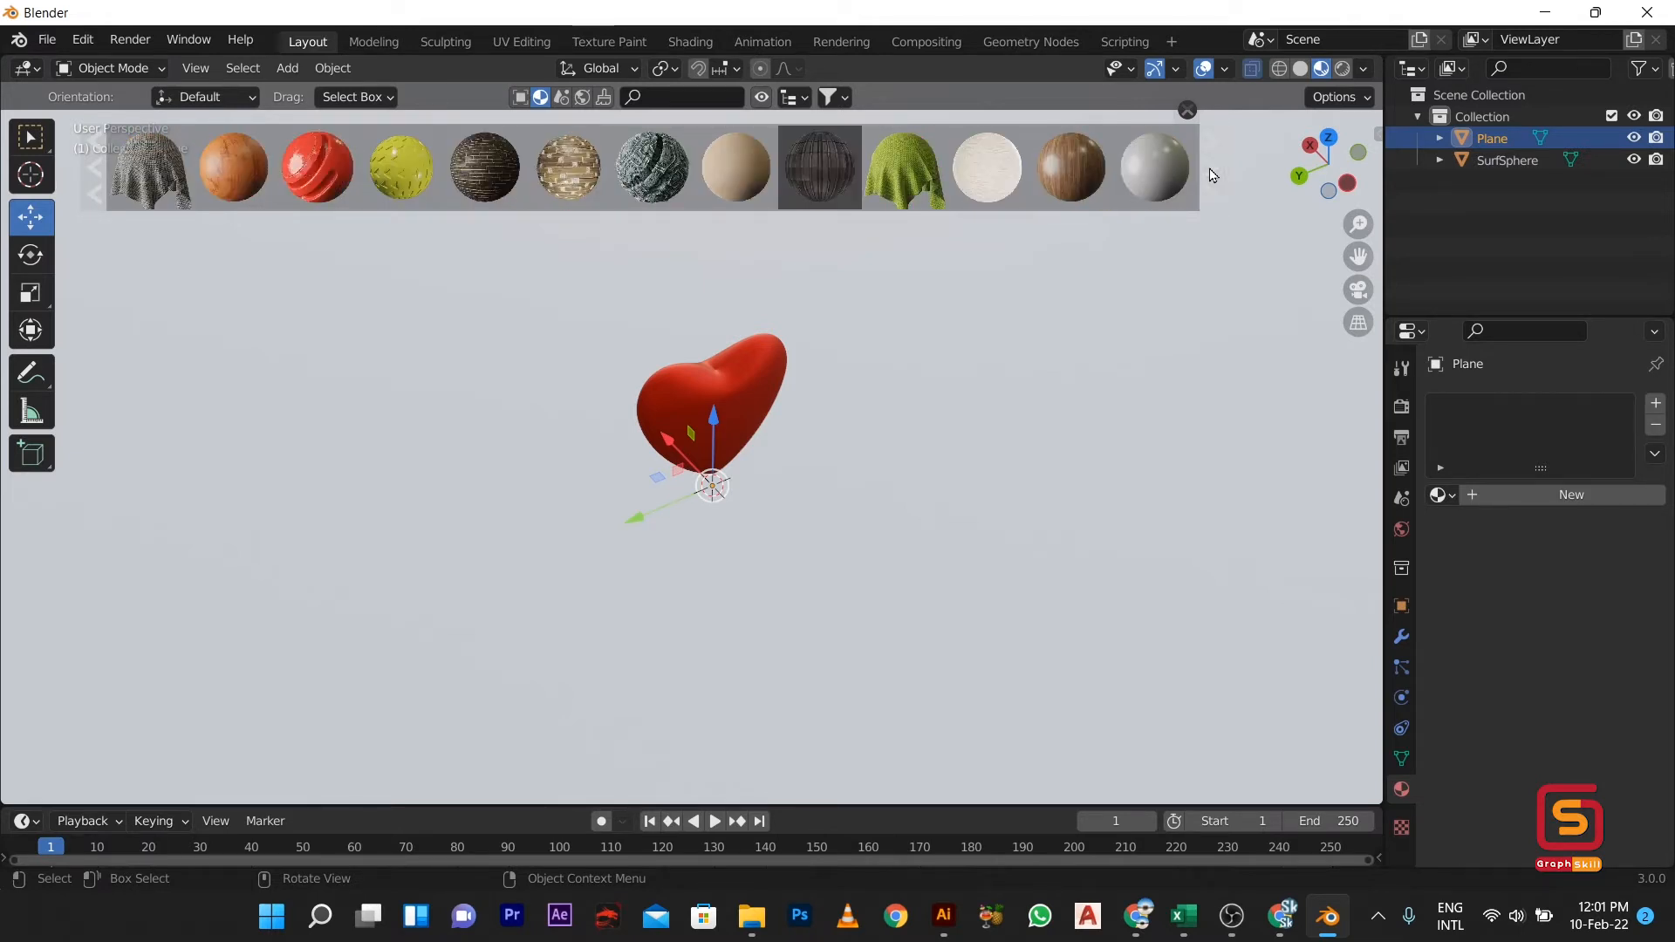
pyautogui.moveTo(1066, 161); pyautogui.dragTo(1104, 453)
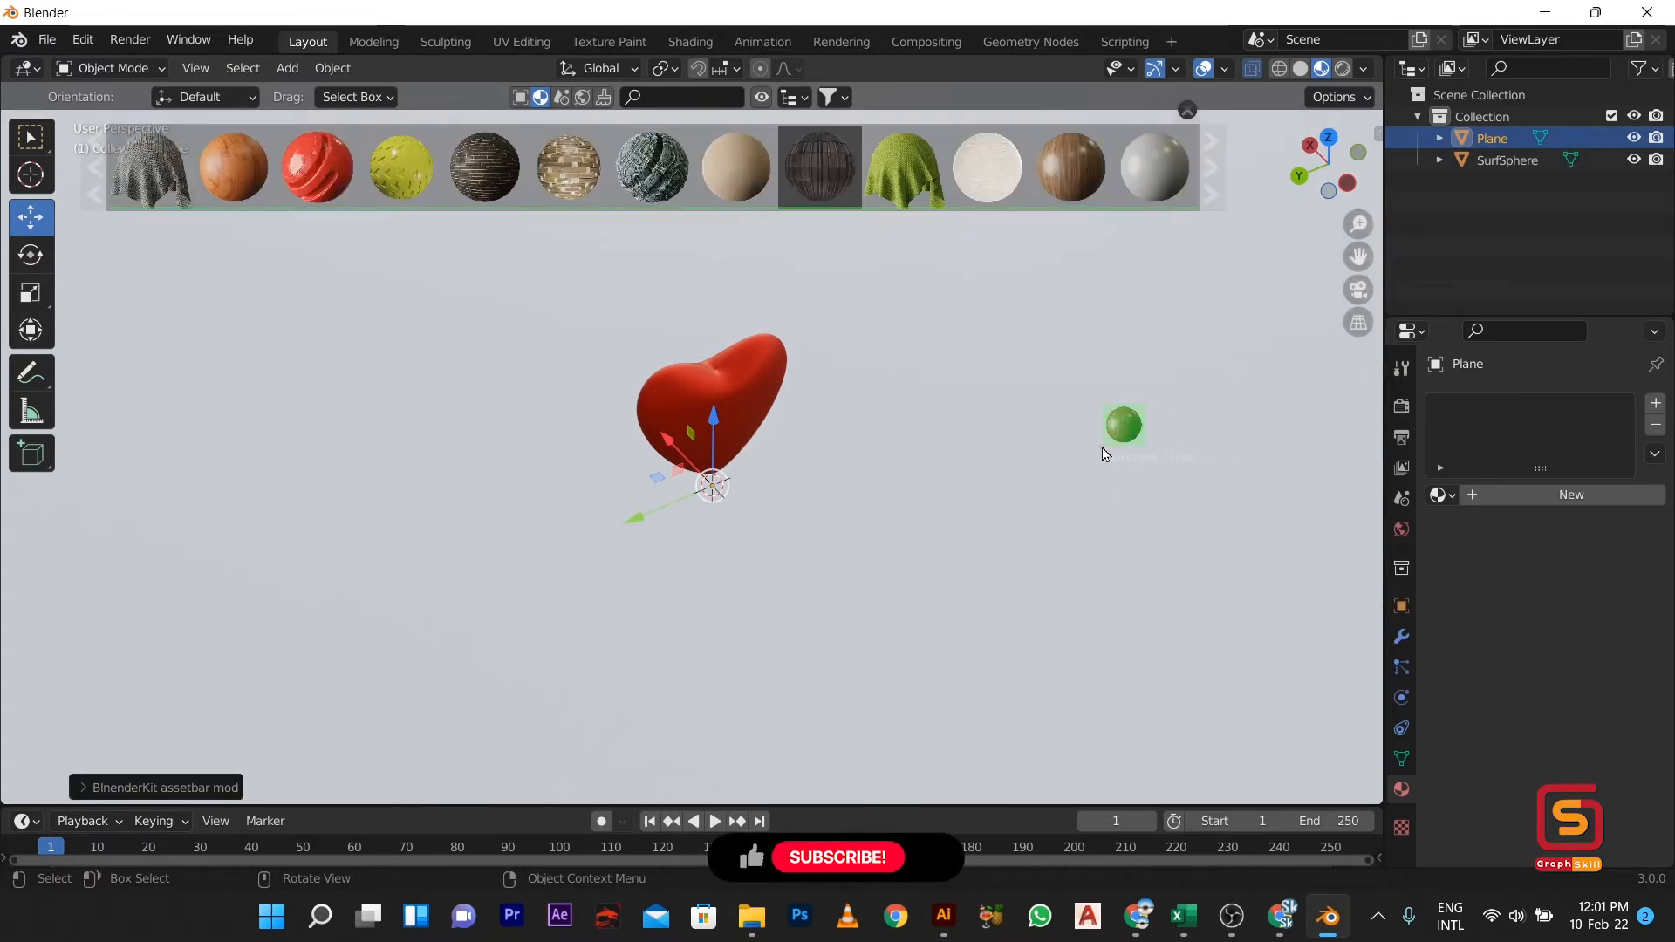
pyautogui.moveTo(771, 558); pyautogui.dragTo(842, 495, button='middle')
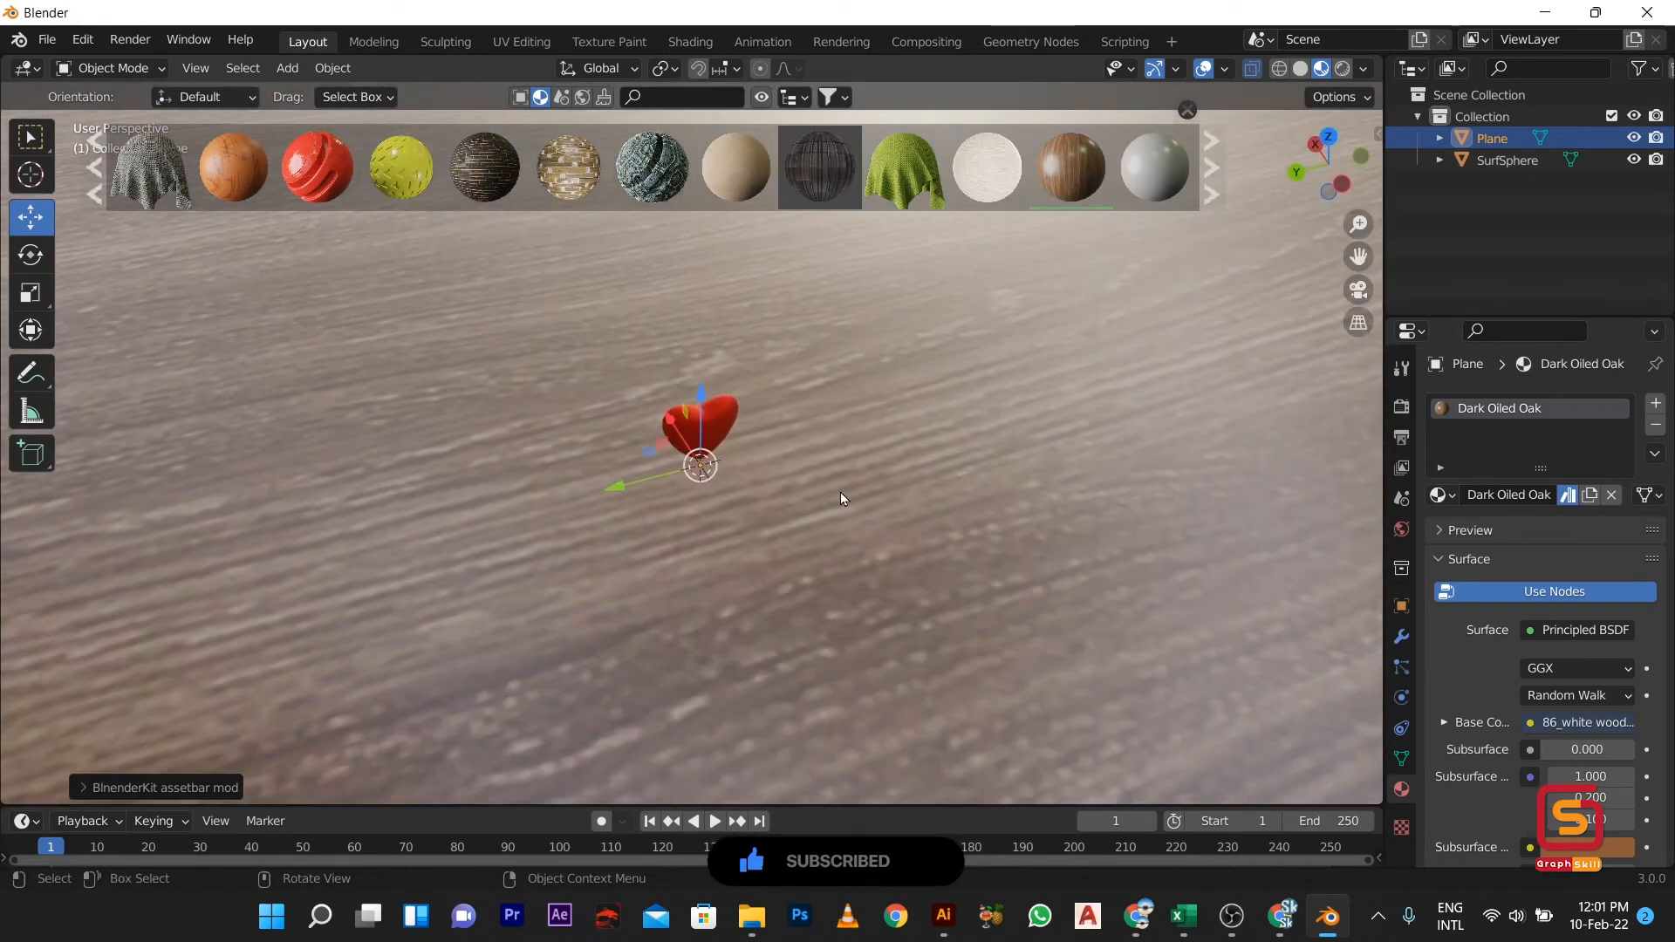
pyautogui.press('Tab')
pyautogui.press('u')
pyautogui.click(904, 445)
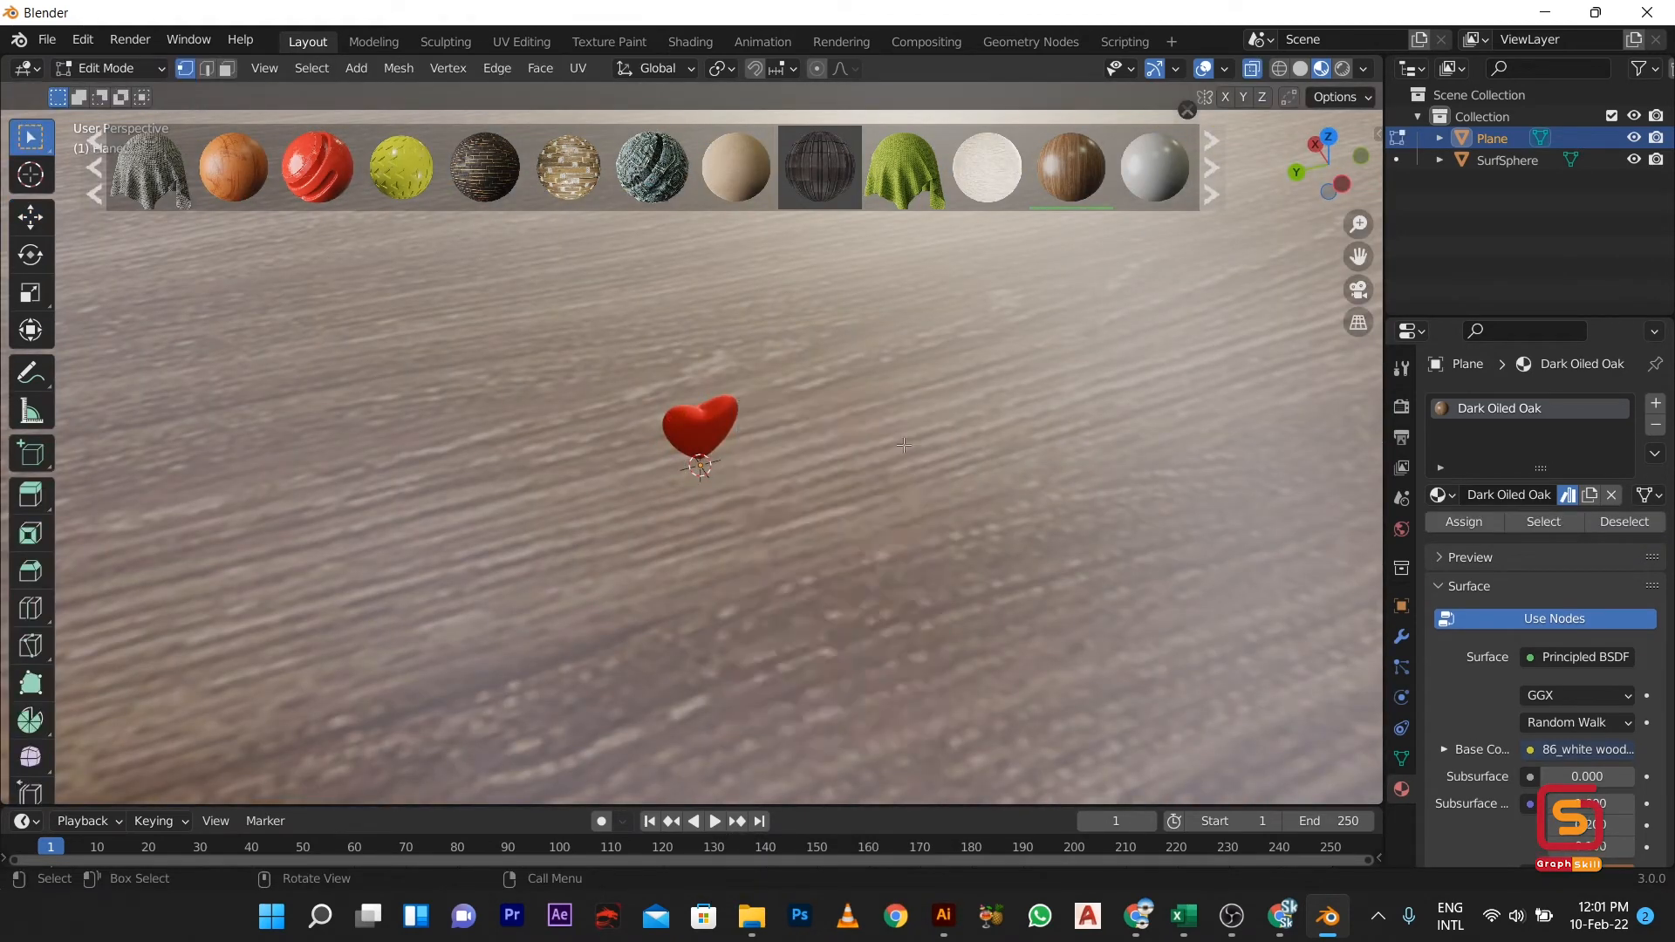
# Switch to the UV Editing workspace and show its 3D viewport in Material Preview shading
pyautogui.click(525, 41)
pyautogui.press('Tab')
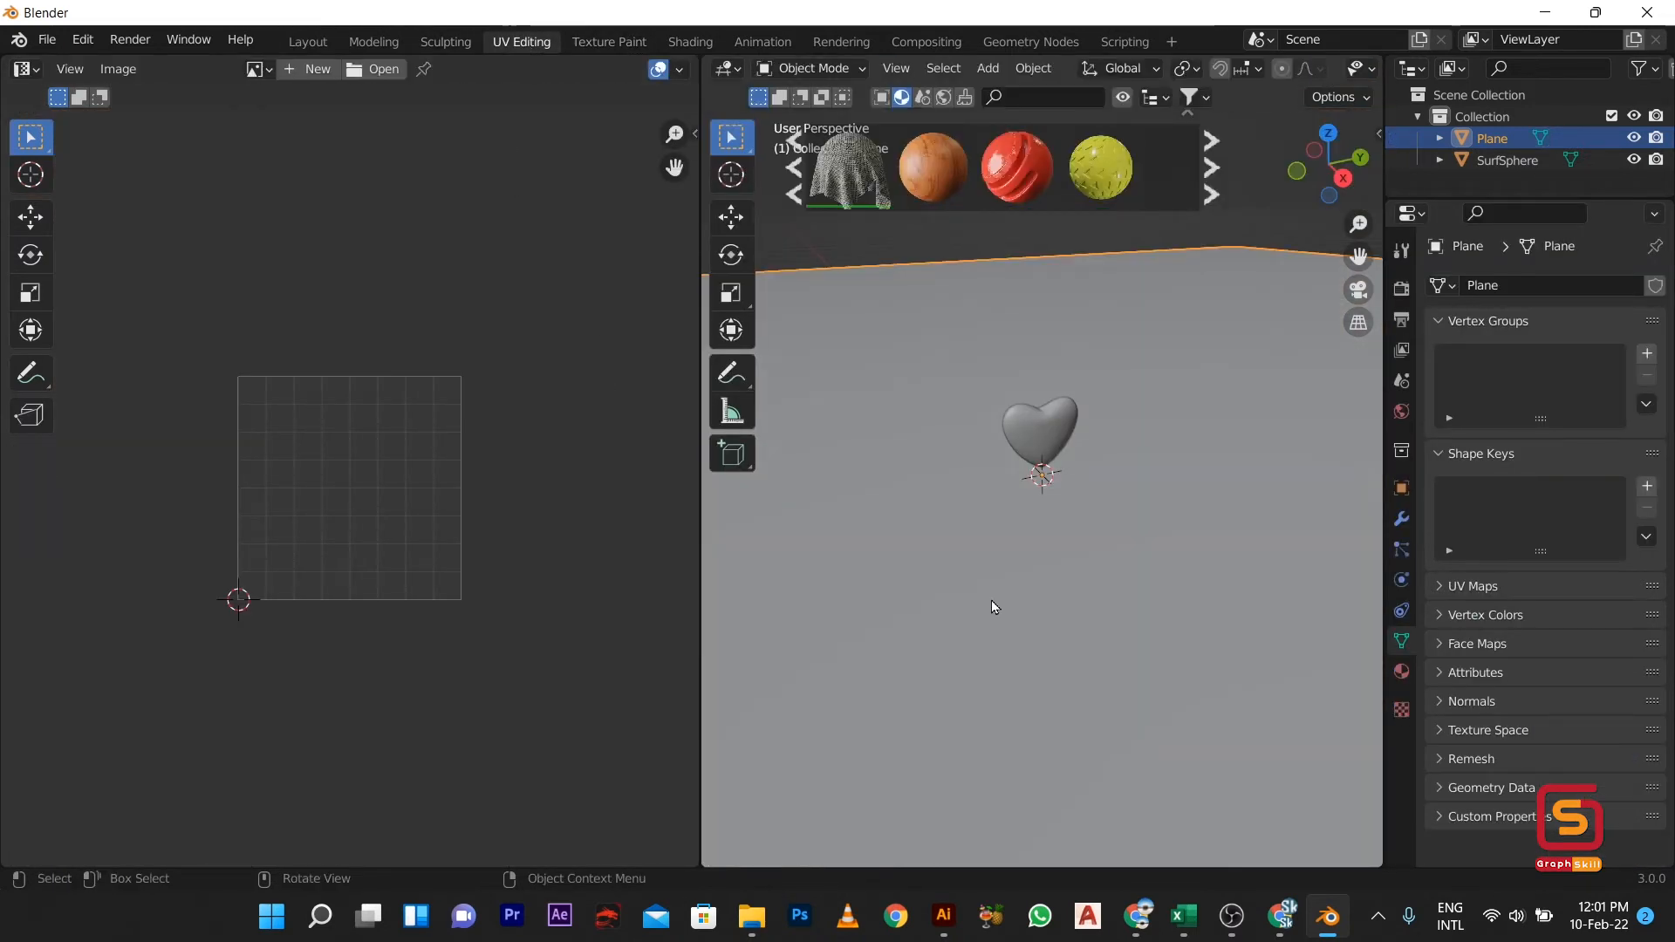
pyautogui.moveTo(702, 489); pyautogui.dragTo(288, 449)
pyautogui.click(1321, 68)
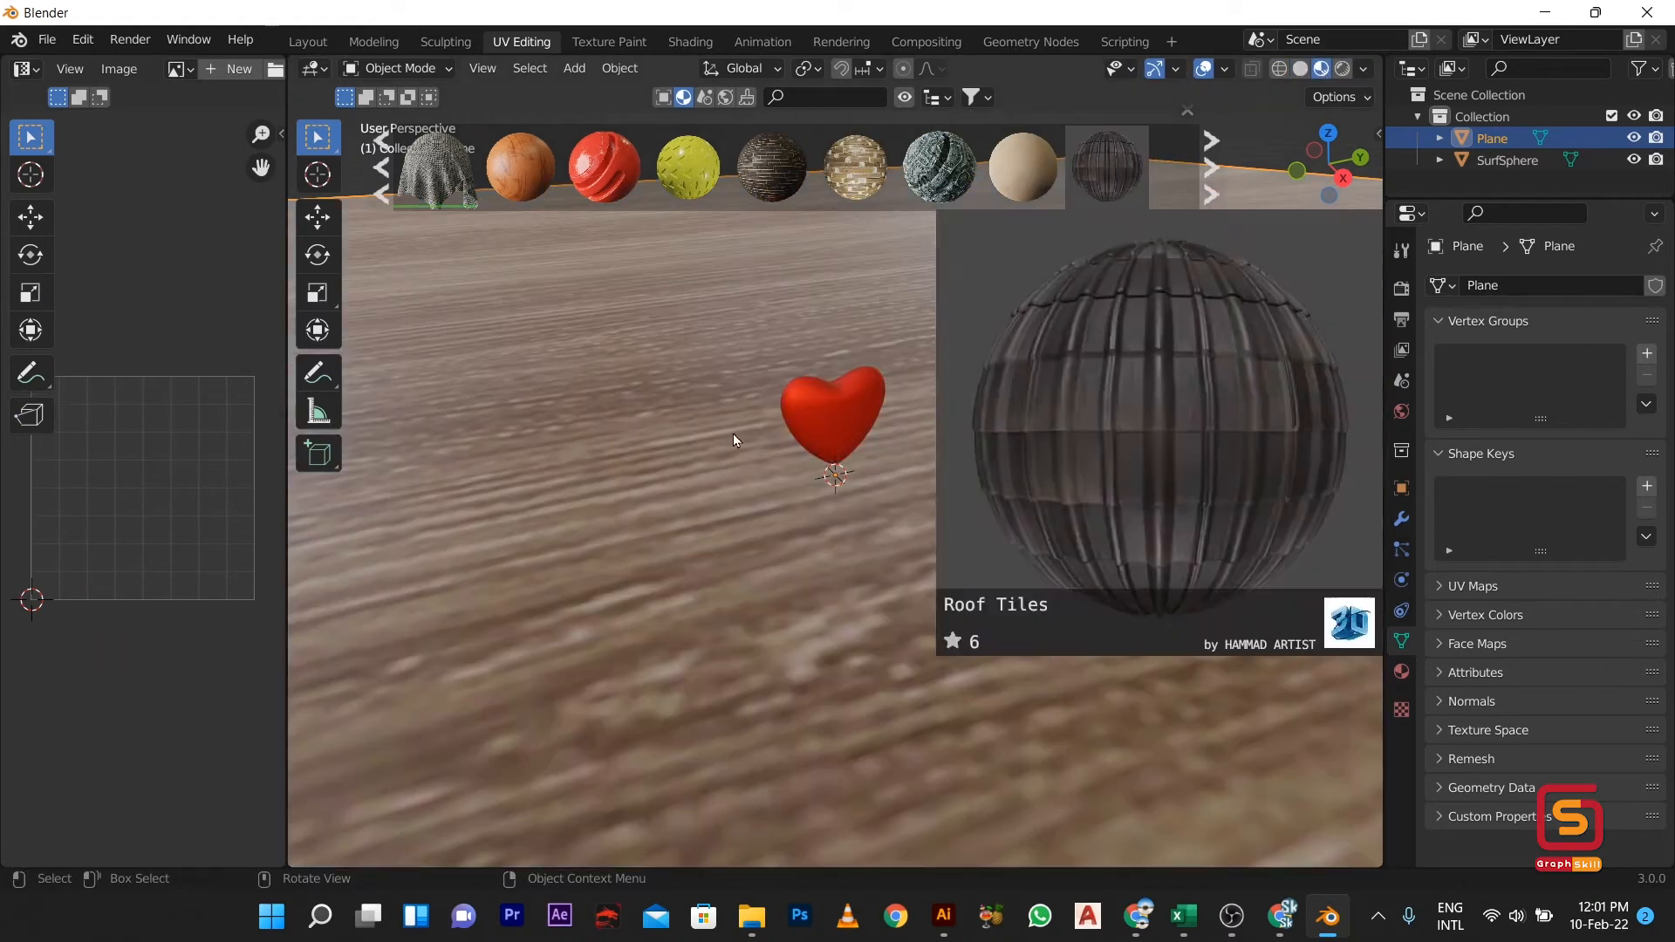
pyautogui.moveTo(287, 568); pyautogui.dragTo(709, 559)
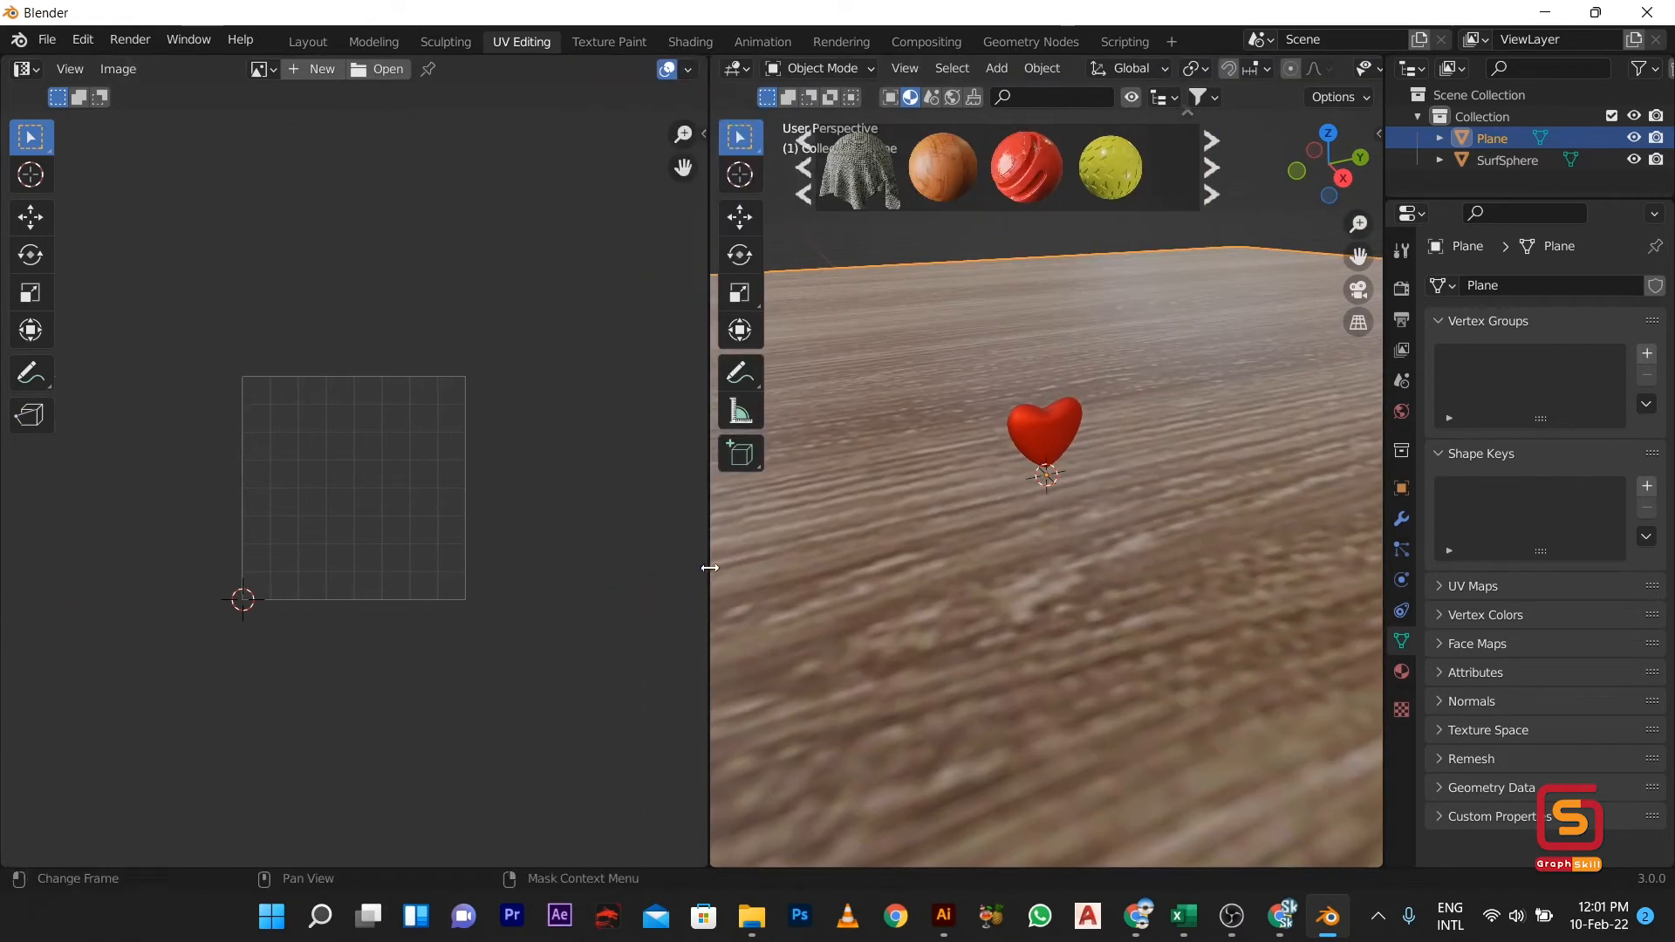
pyautogui.scroll(-6, 1068, 352)
pyautogui.scroll(-3, 1075, 610)
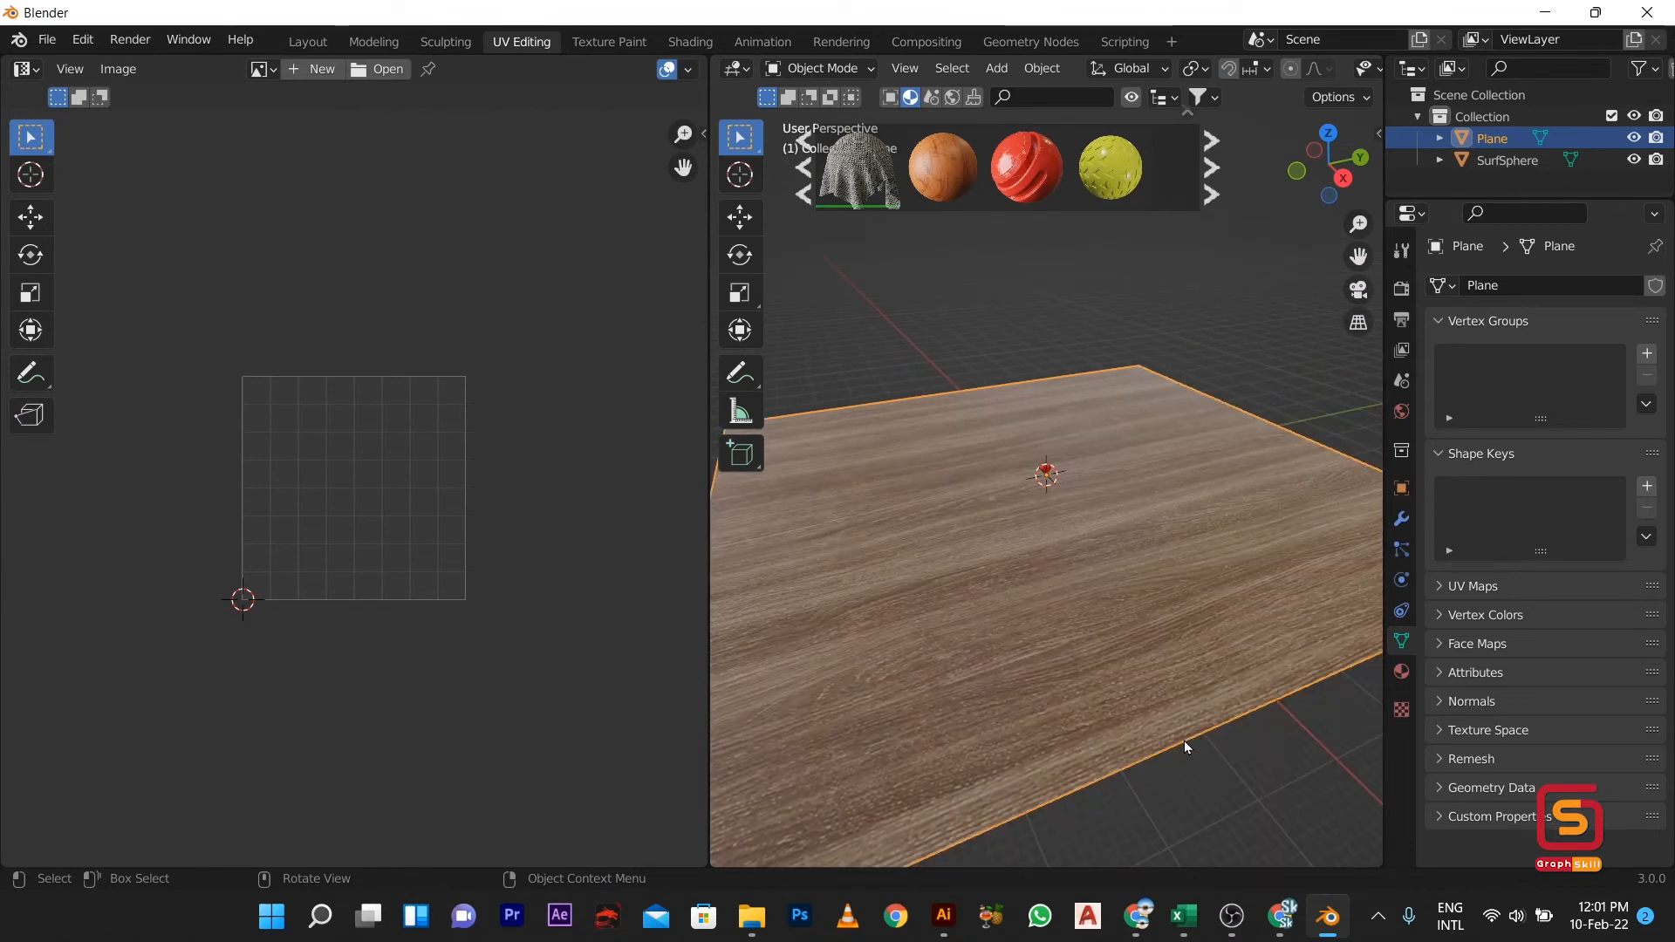
# Mark the plane's near edge as a seam using edge selection in Edit Mode
pyautogui.press('Tab')
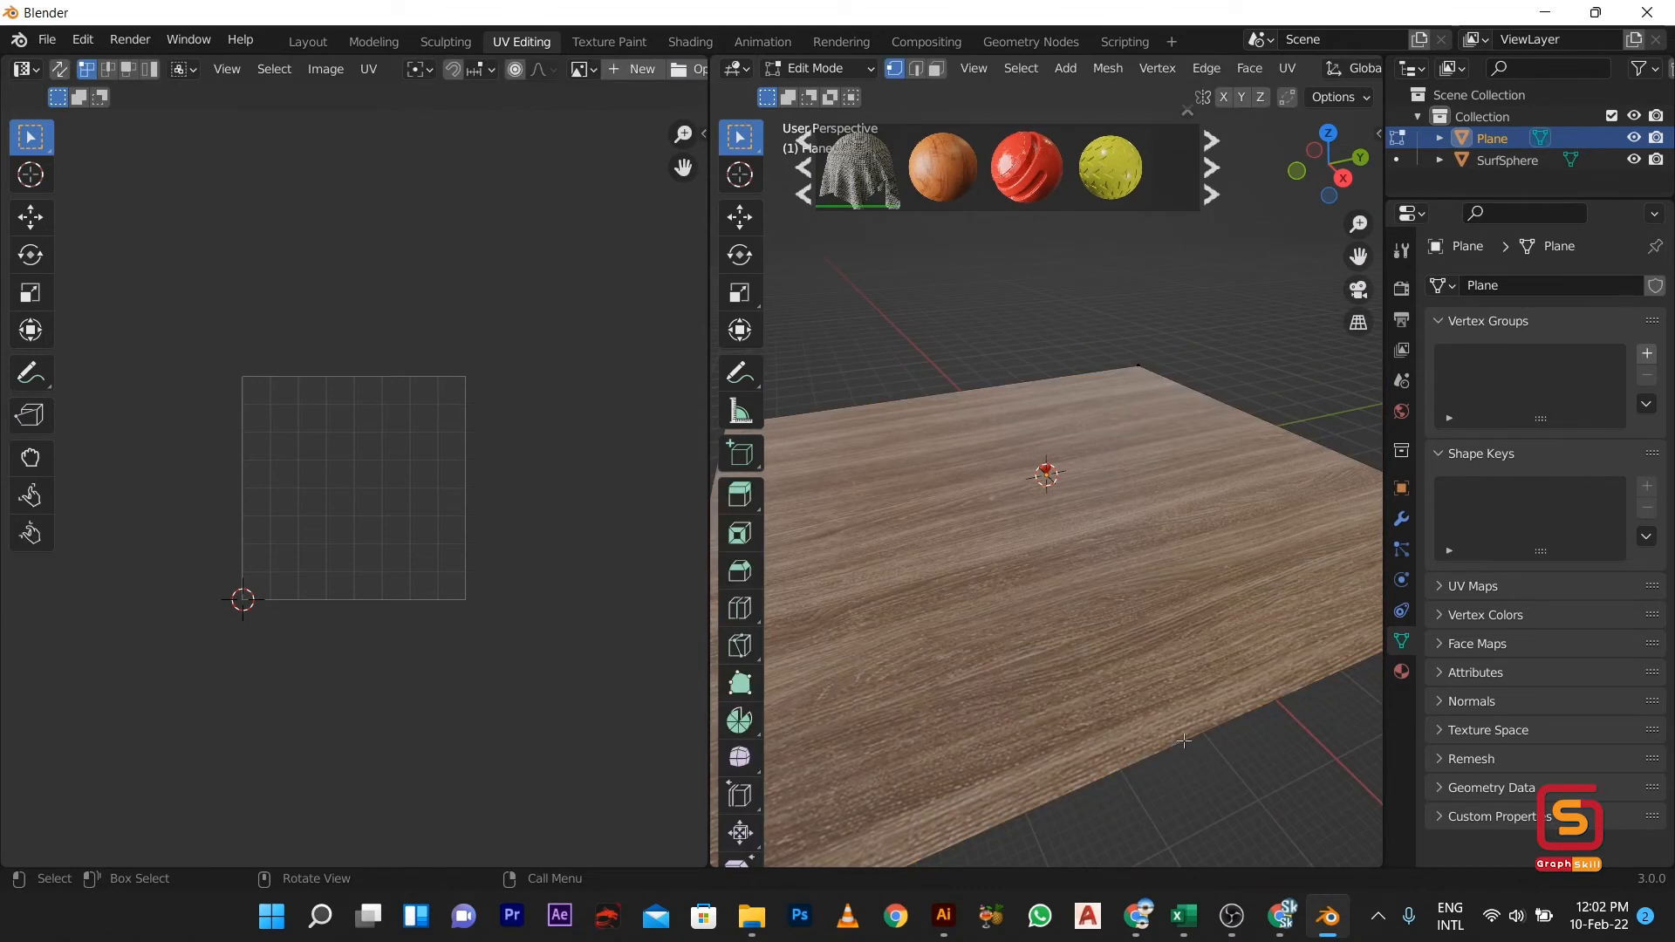
pyautogui.press('Tab')
pyautogui.press('Tab')
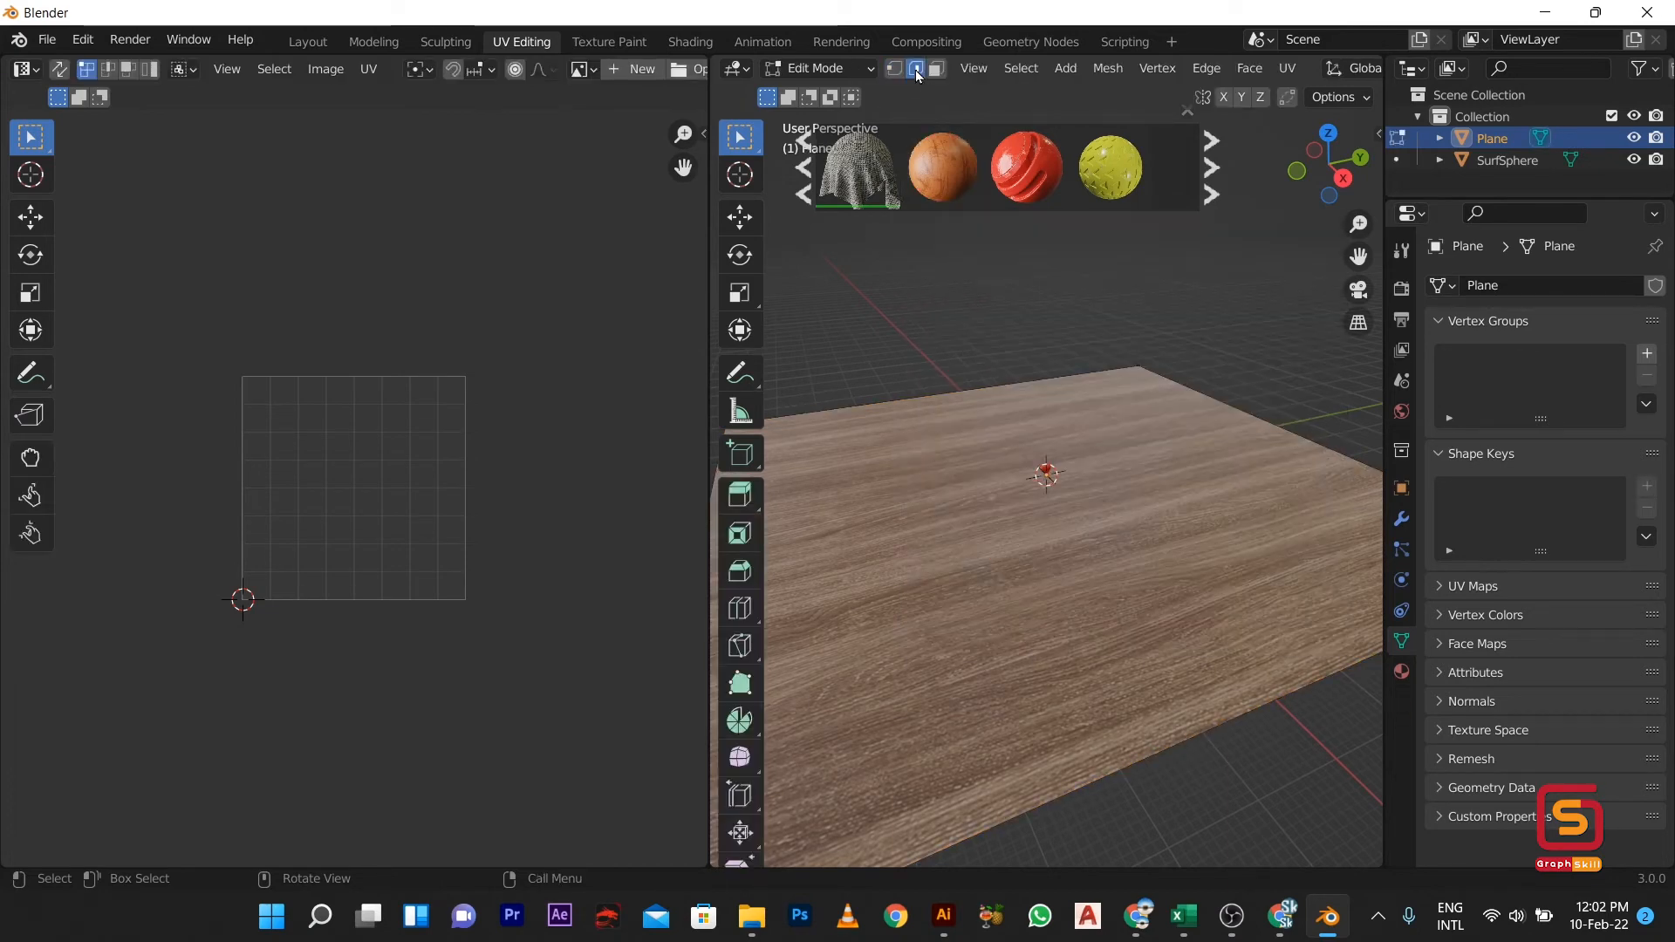
pyautogui.rightClick(1207, 729)
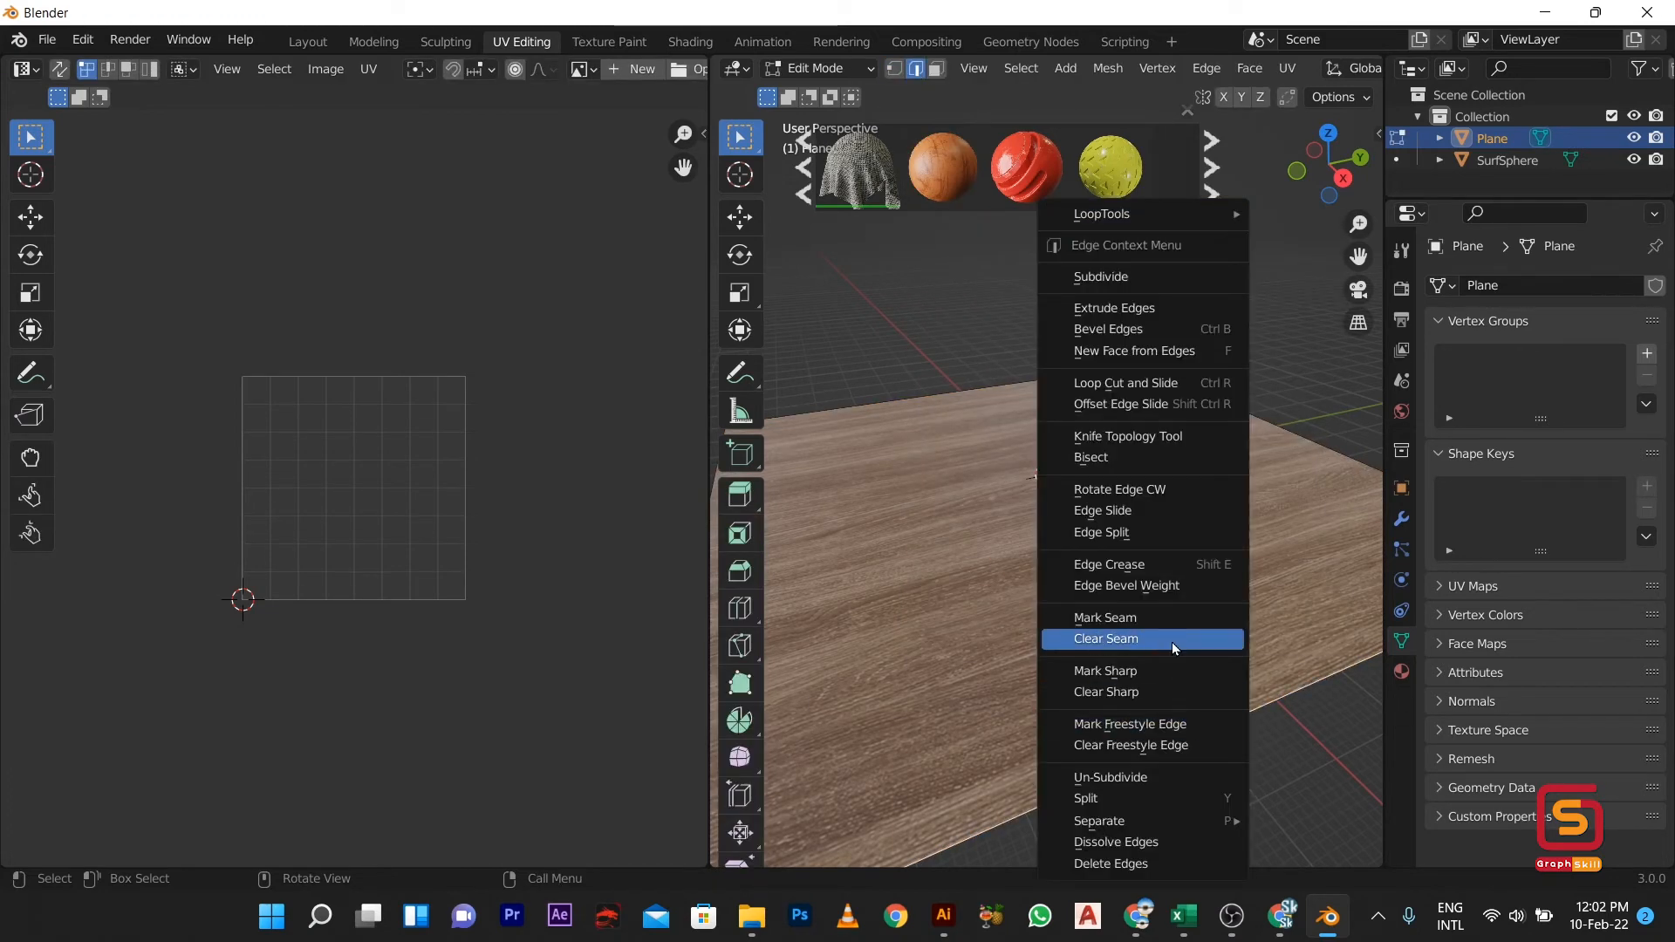
pyautogui.click(1150, 618)
# Select the whole plane and scale up its UVs to make the wood grain on the floor finer
pyautogui.scroll(5, 1090, 568)
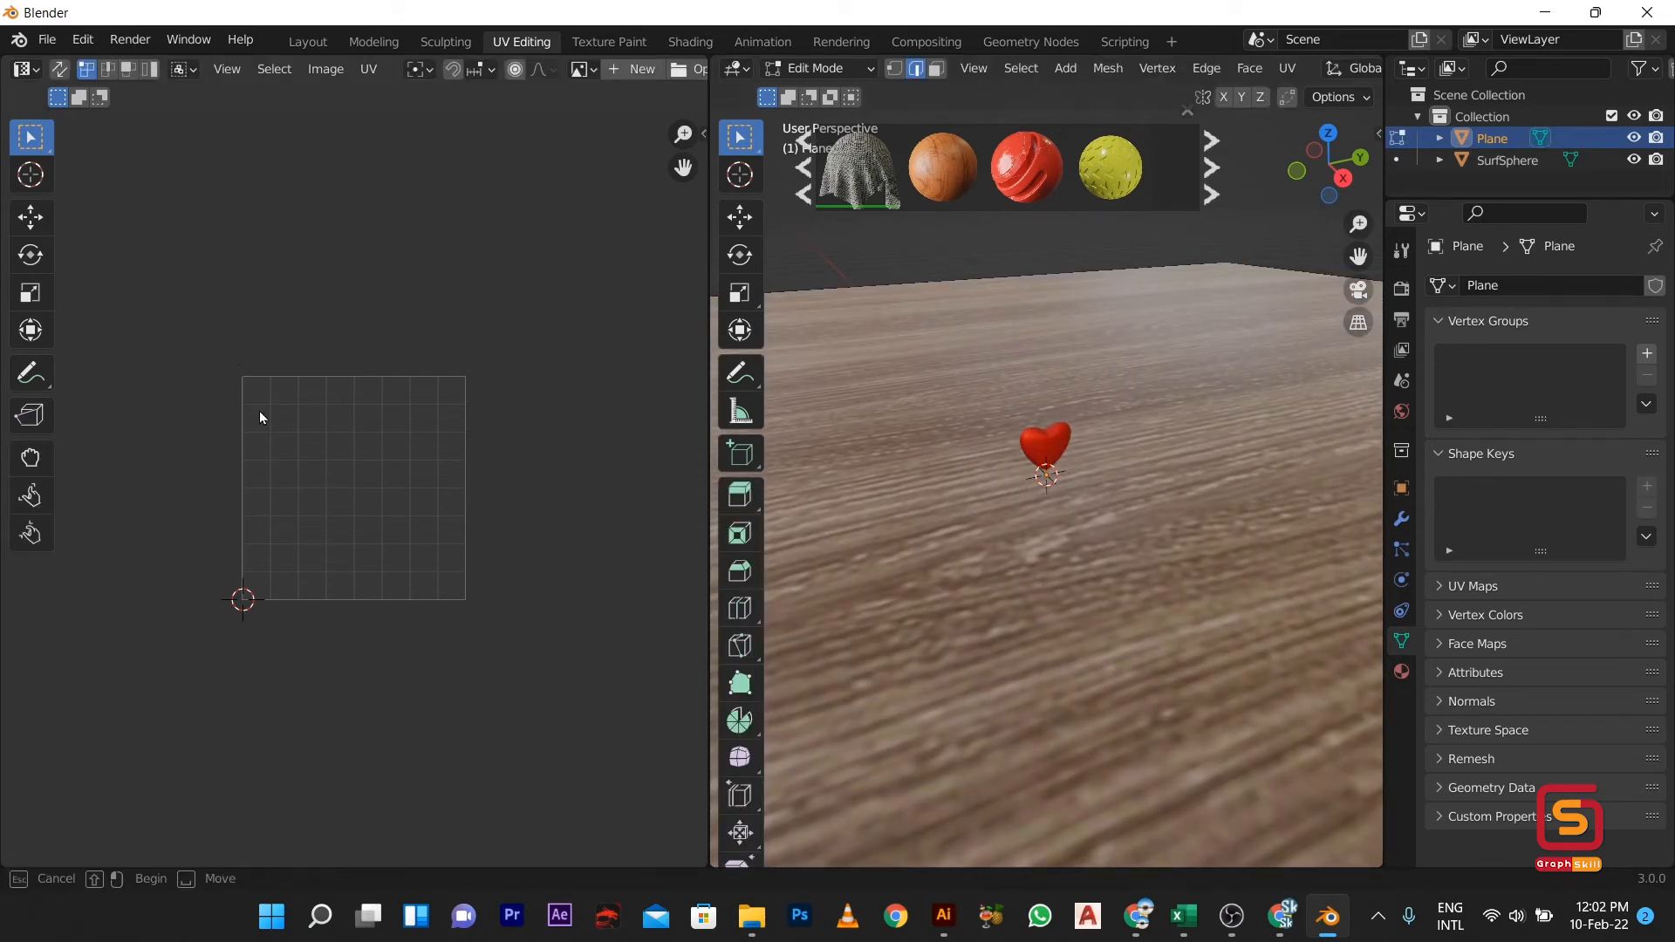
pyautogui.scroll(-8, 1130, 548)
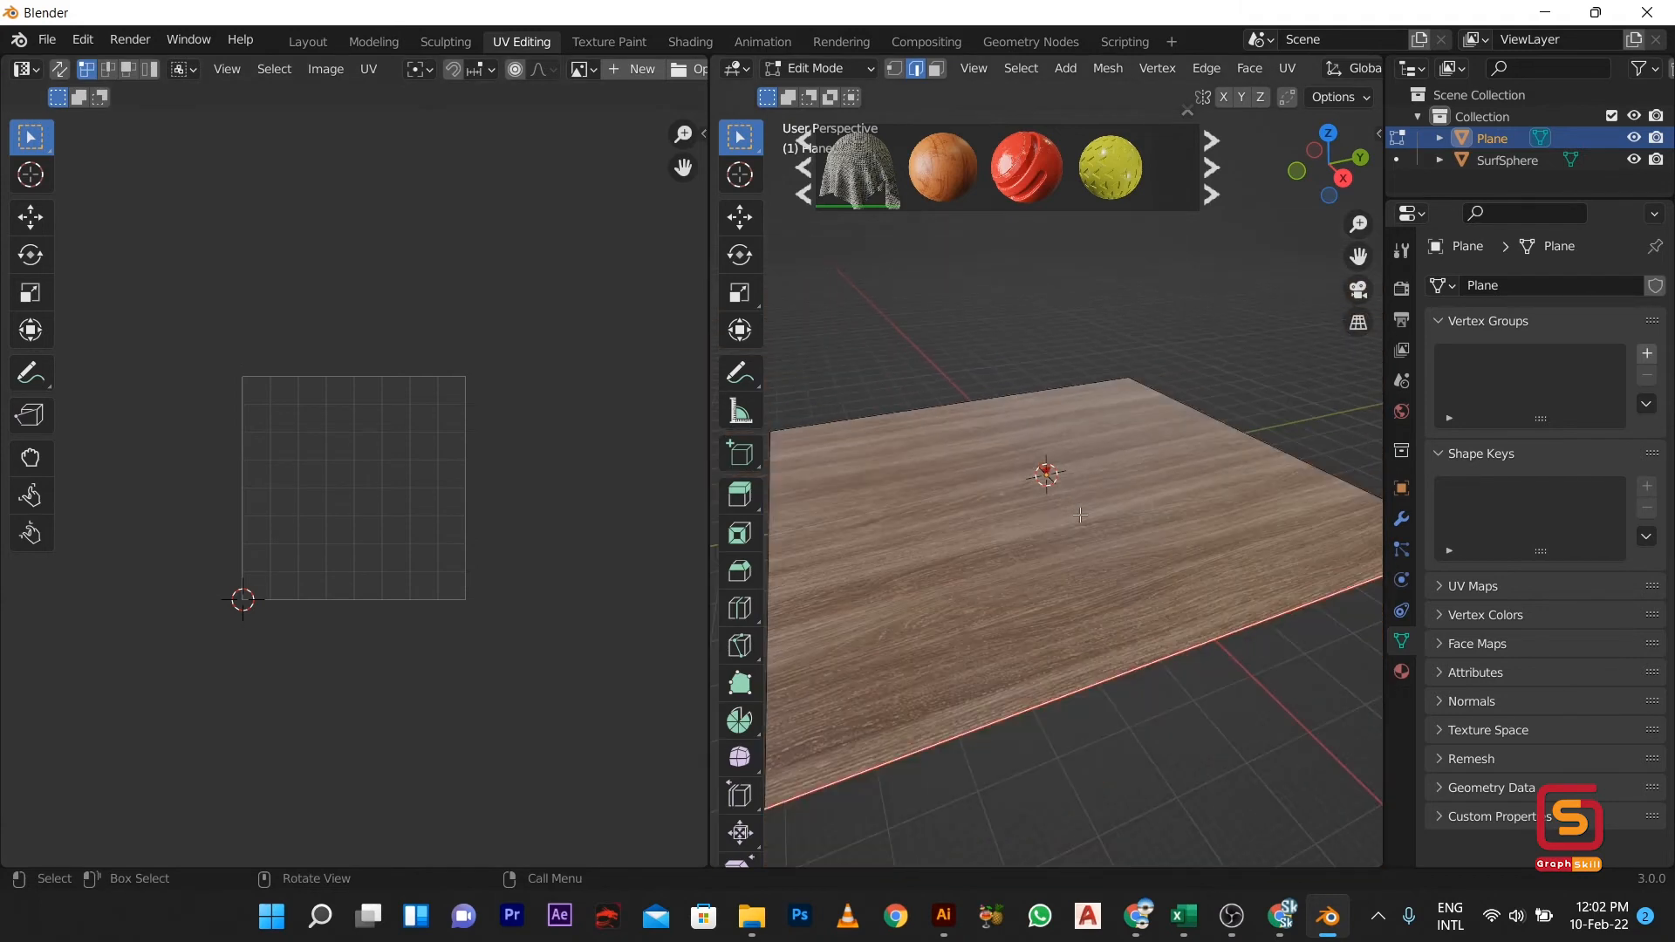
pyautogui.press('a')
pyautogui.scroll(-2, 1130, 548)
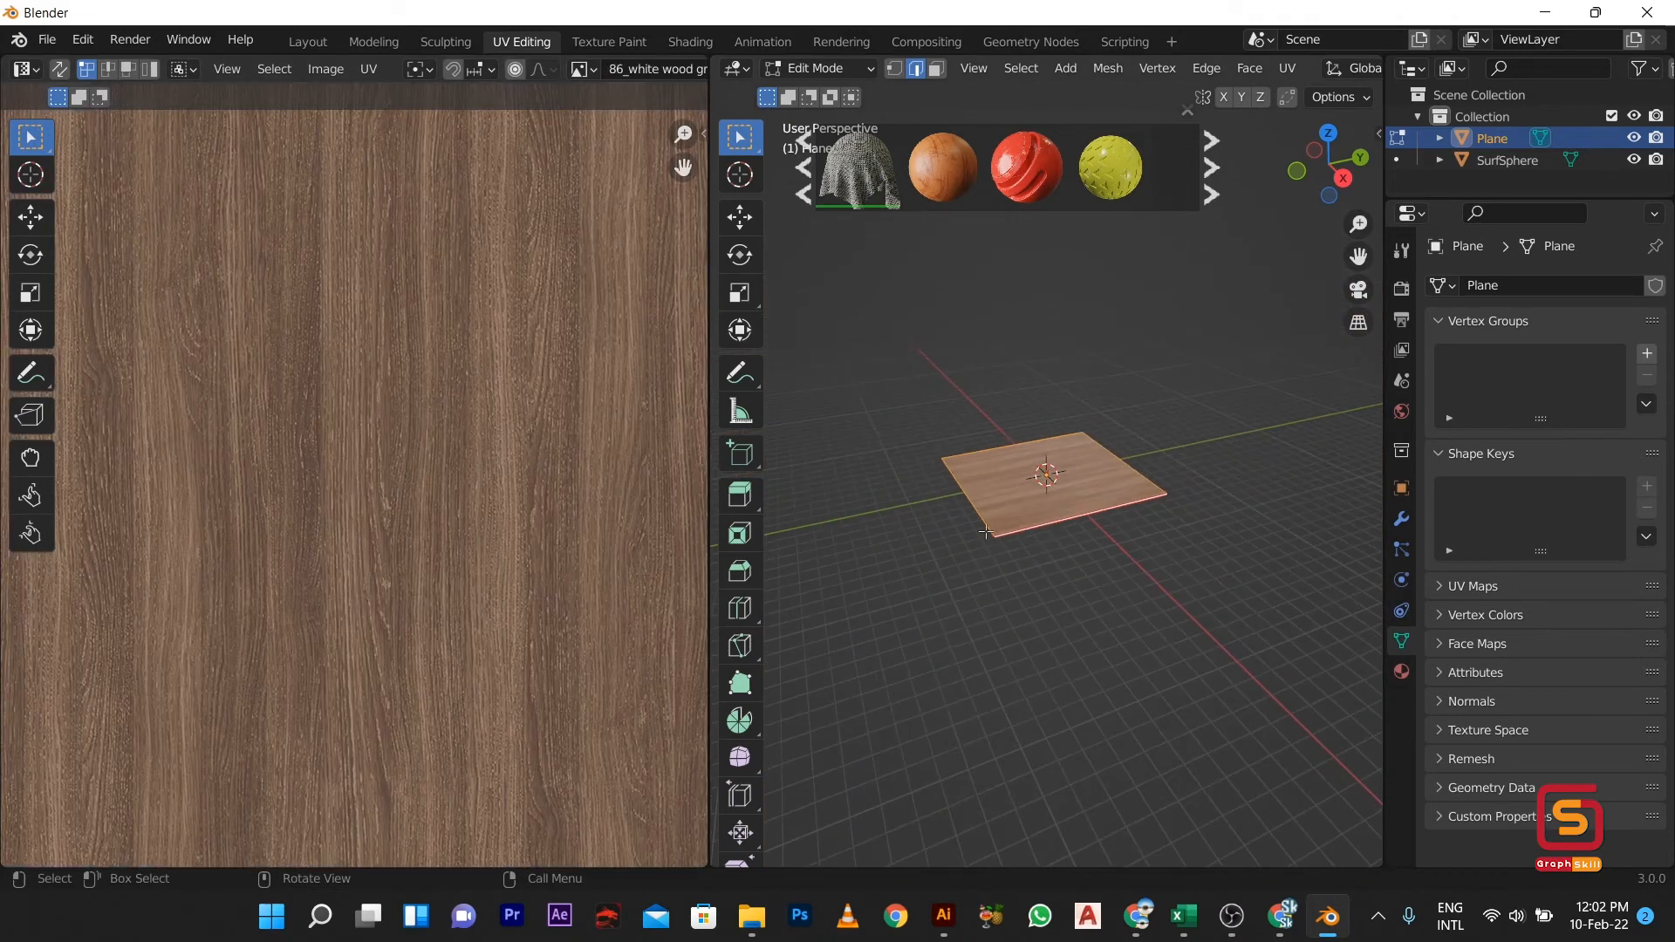
pyautogui.scroll(10, 1041, 450)
pyautogui.scroll(3, 1041, 450)
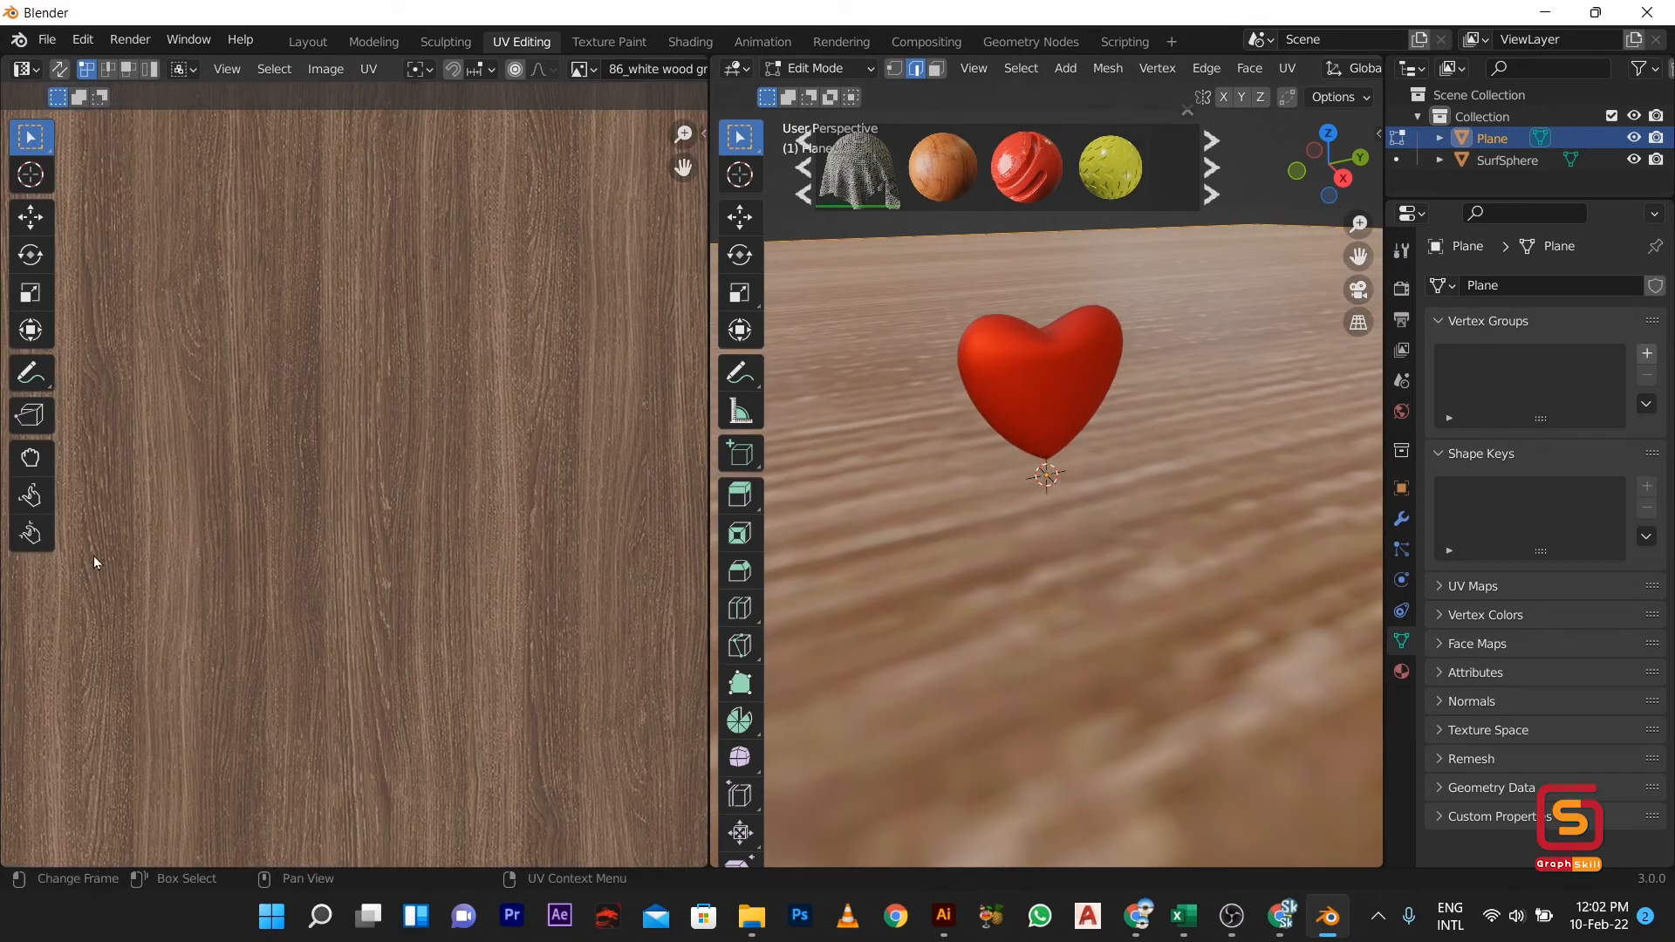
pyautogui.scroll(-5, 315, 514)
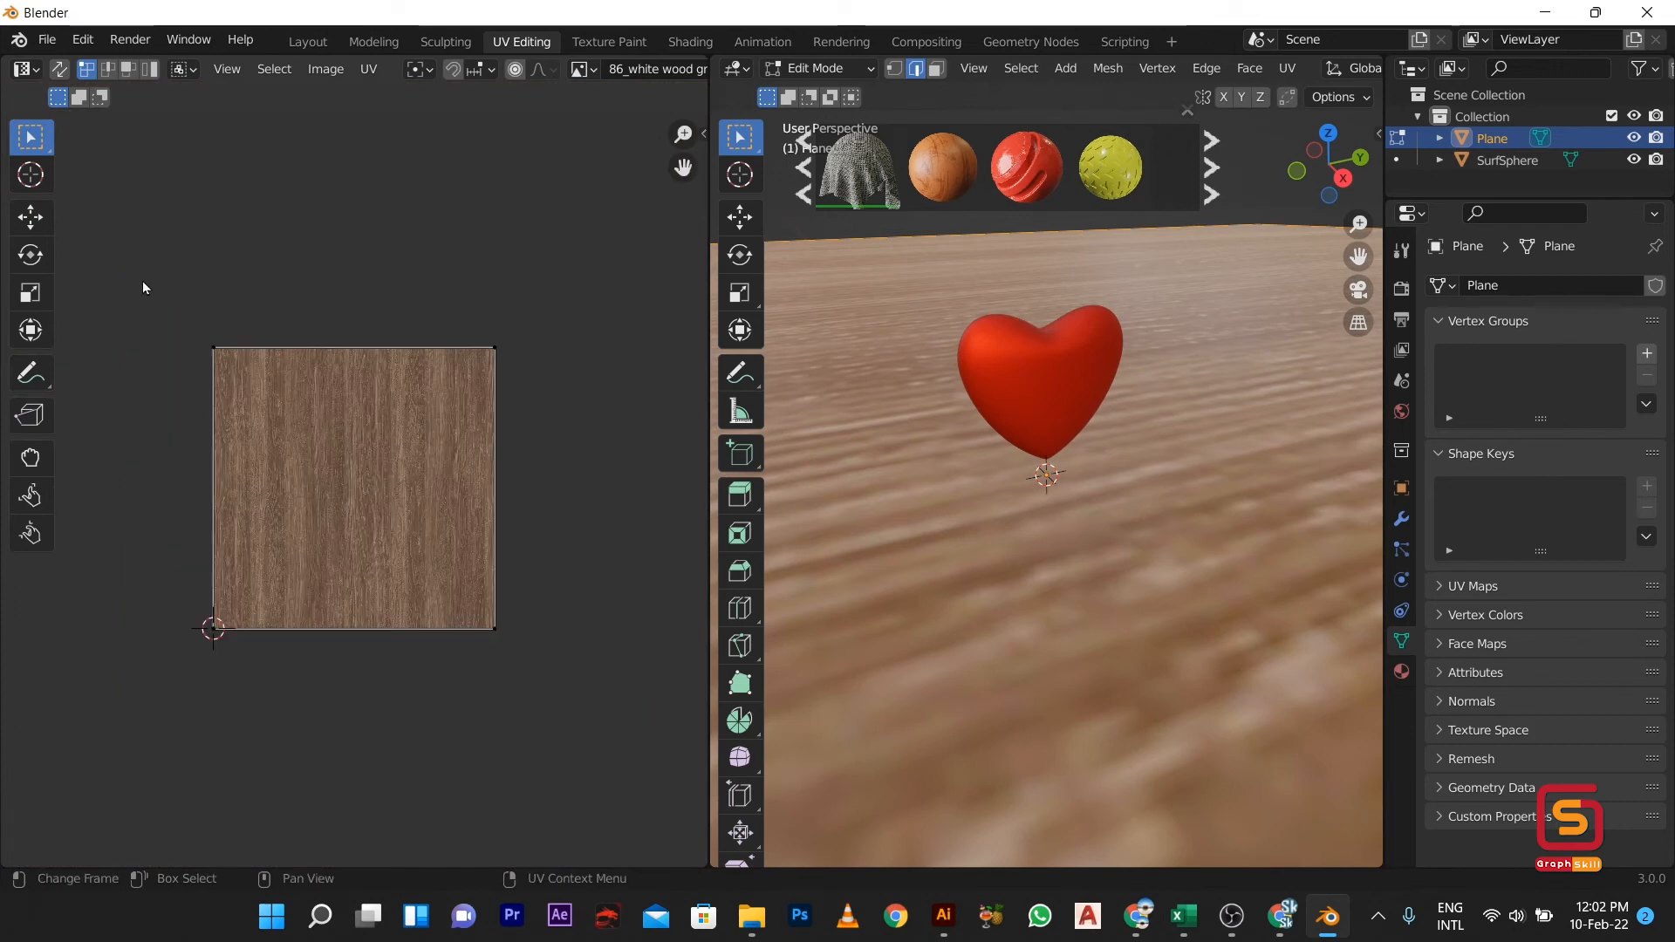
pyautogui.moveTo(143, 281); pyautogui.dragTo(636, 813)
pyautogui.press('s')
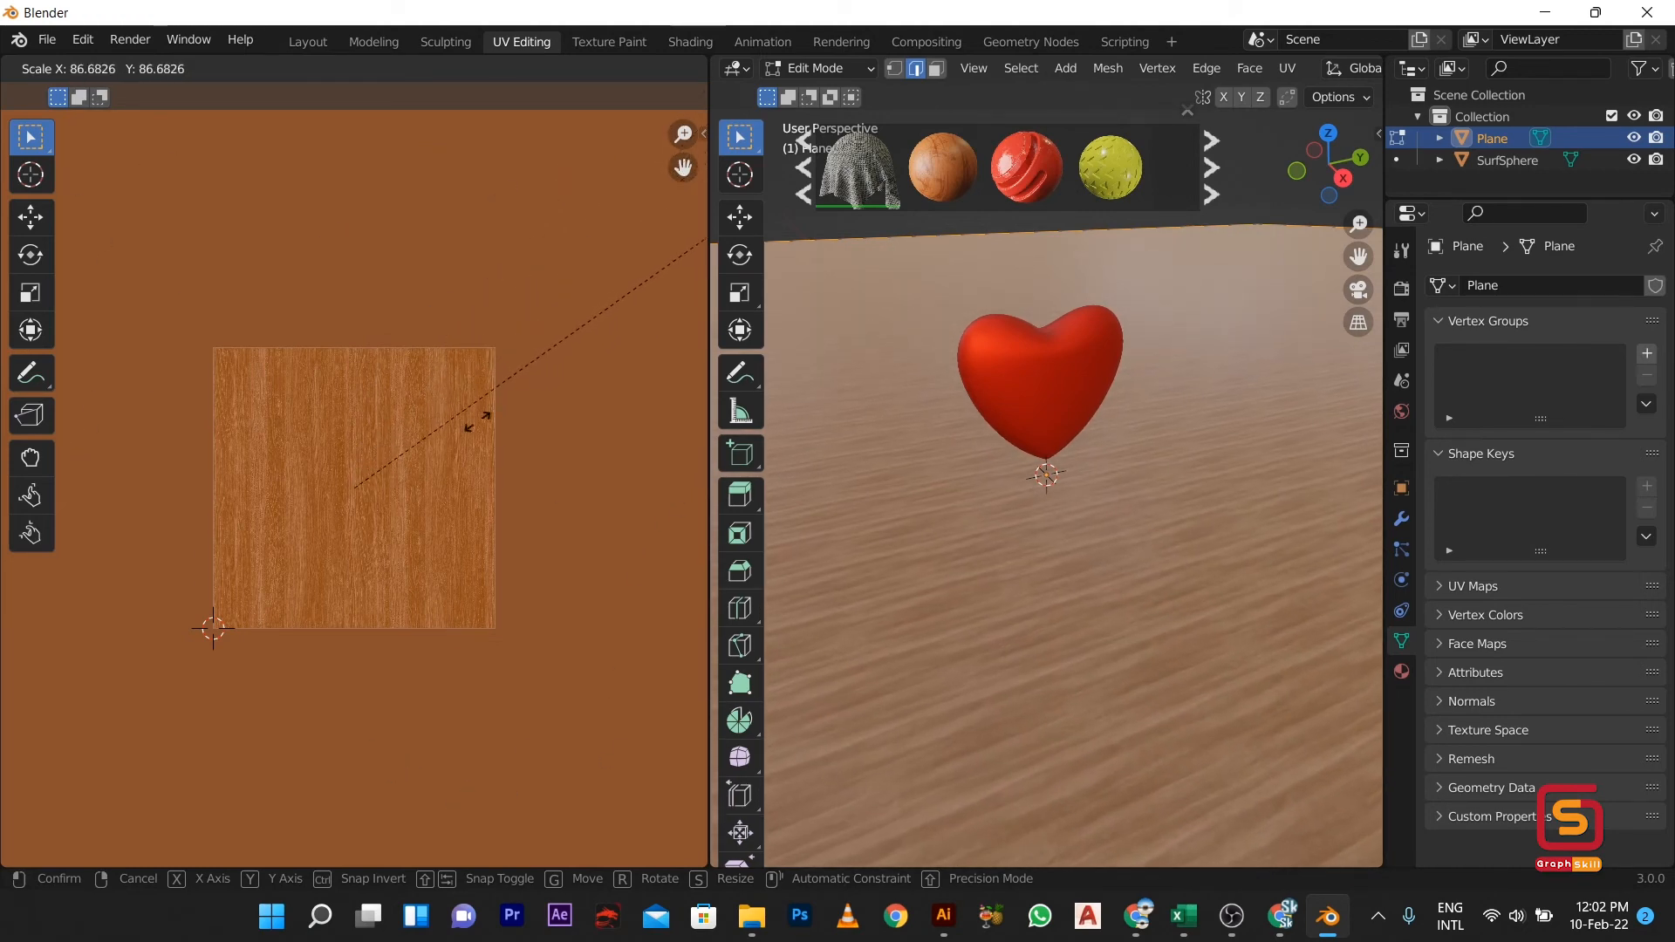
pyautogui.click(352, 528)
# Widen the 3D viewport over the UV editor and hide the BlenderKit asset bar
pyautogui.scroll(-3, 1143, 511)
pyautogui.moveTo(1143, 510)
pyautogui.mouseDown(button='middle')
pyautogui.moveTo(1146, 548)
pyautogui.moveTo(1147, 533)
pyautogui.mouseUp(button='middle')
pyautogui.scroll(-2, 1056, 338)
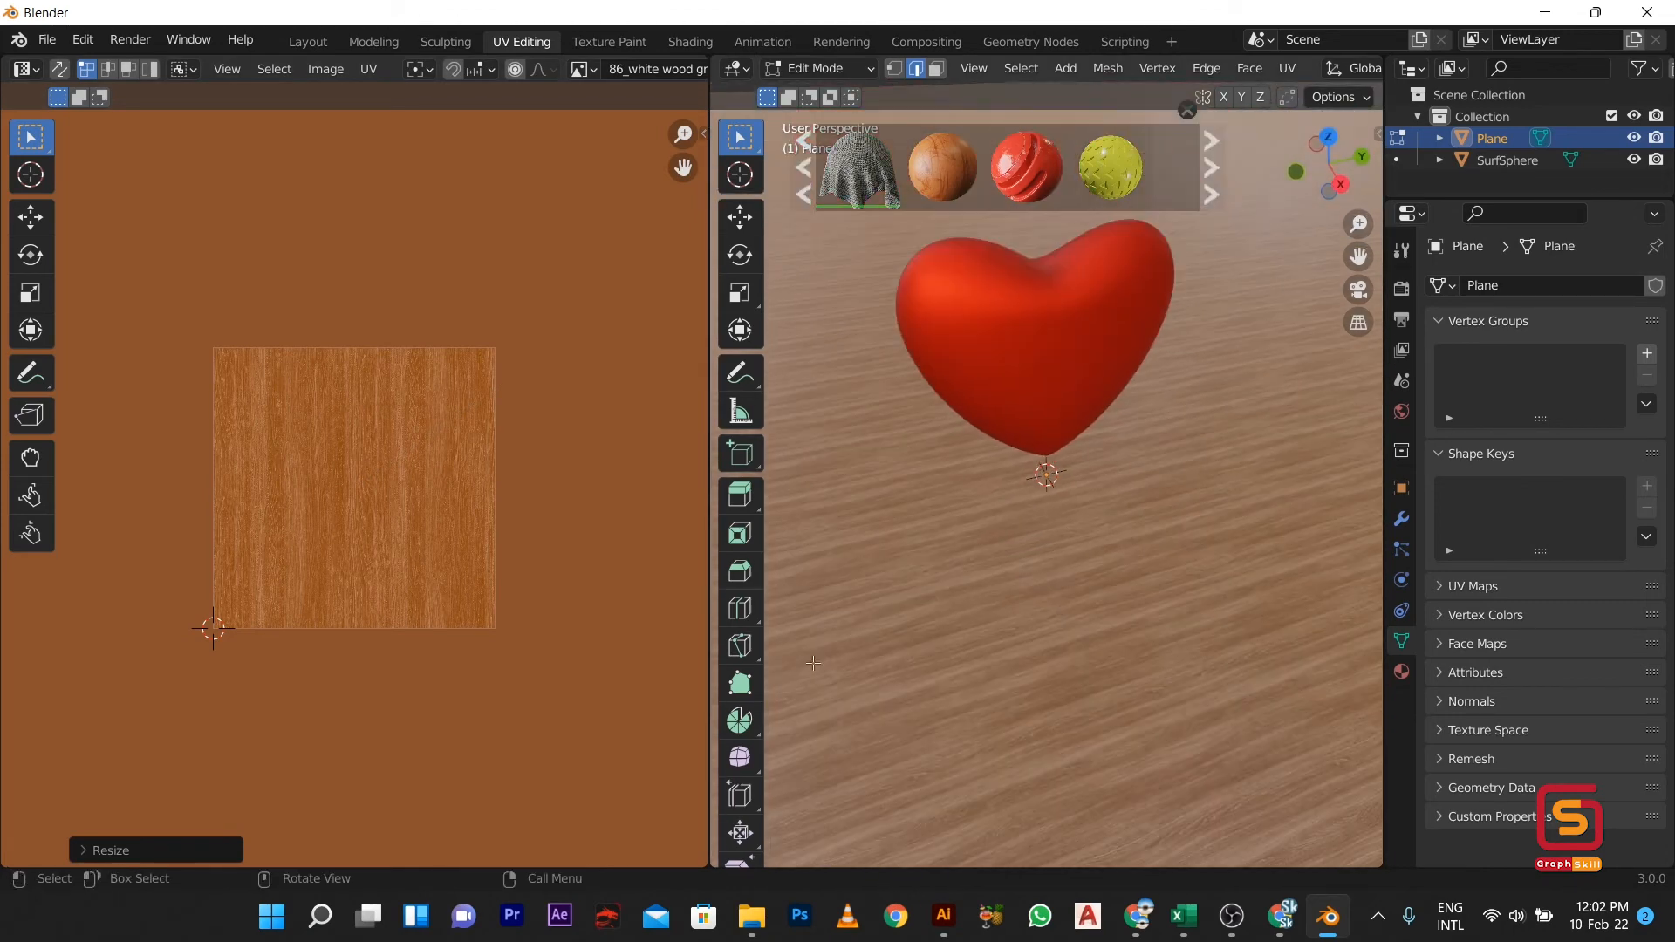
pyautogui.moveTo(711, 595); pyautogui.dragTo(8, 595)
pyautogui.scroll(-3, 1230, 149)
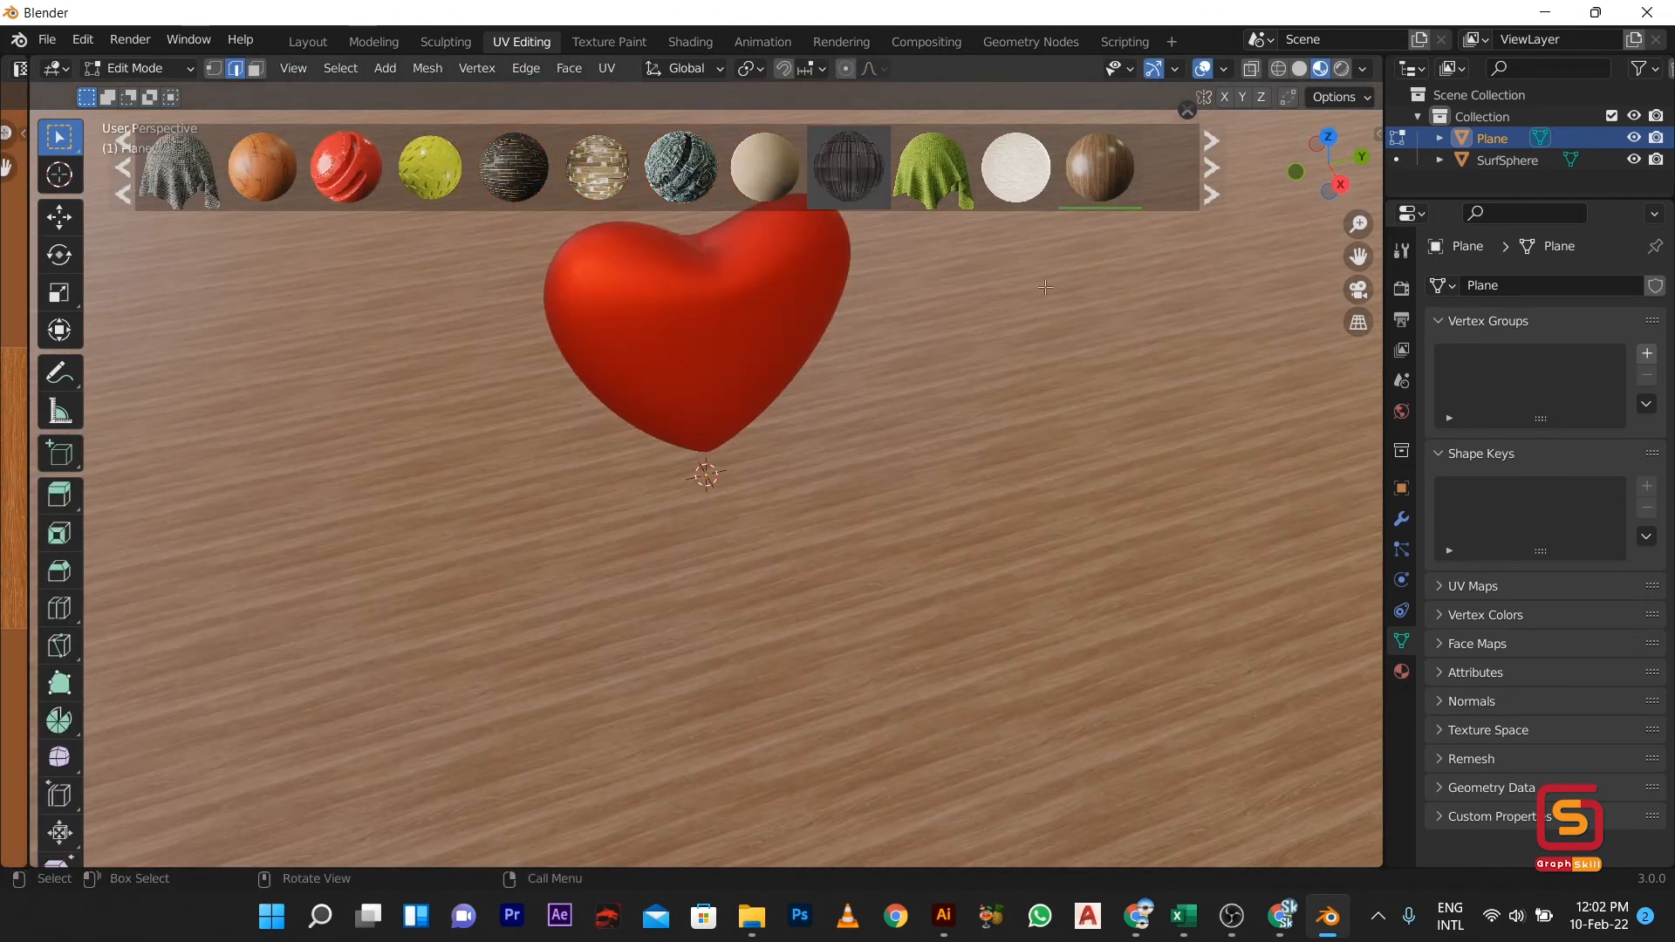
pyautogui.click(1192, 111)
pyautogui.scroll(-3, 807, 532)
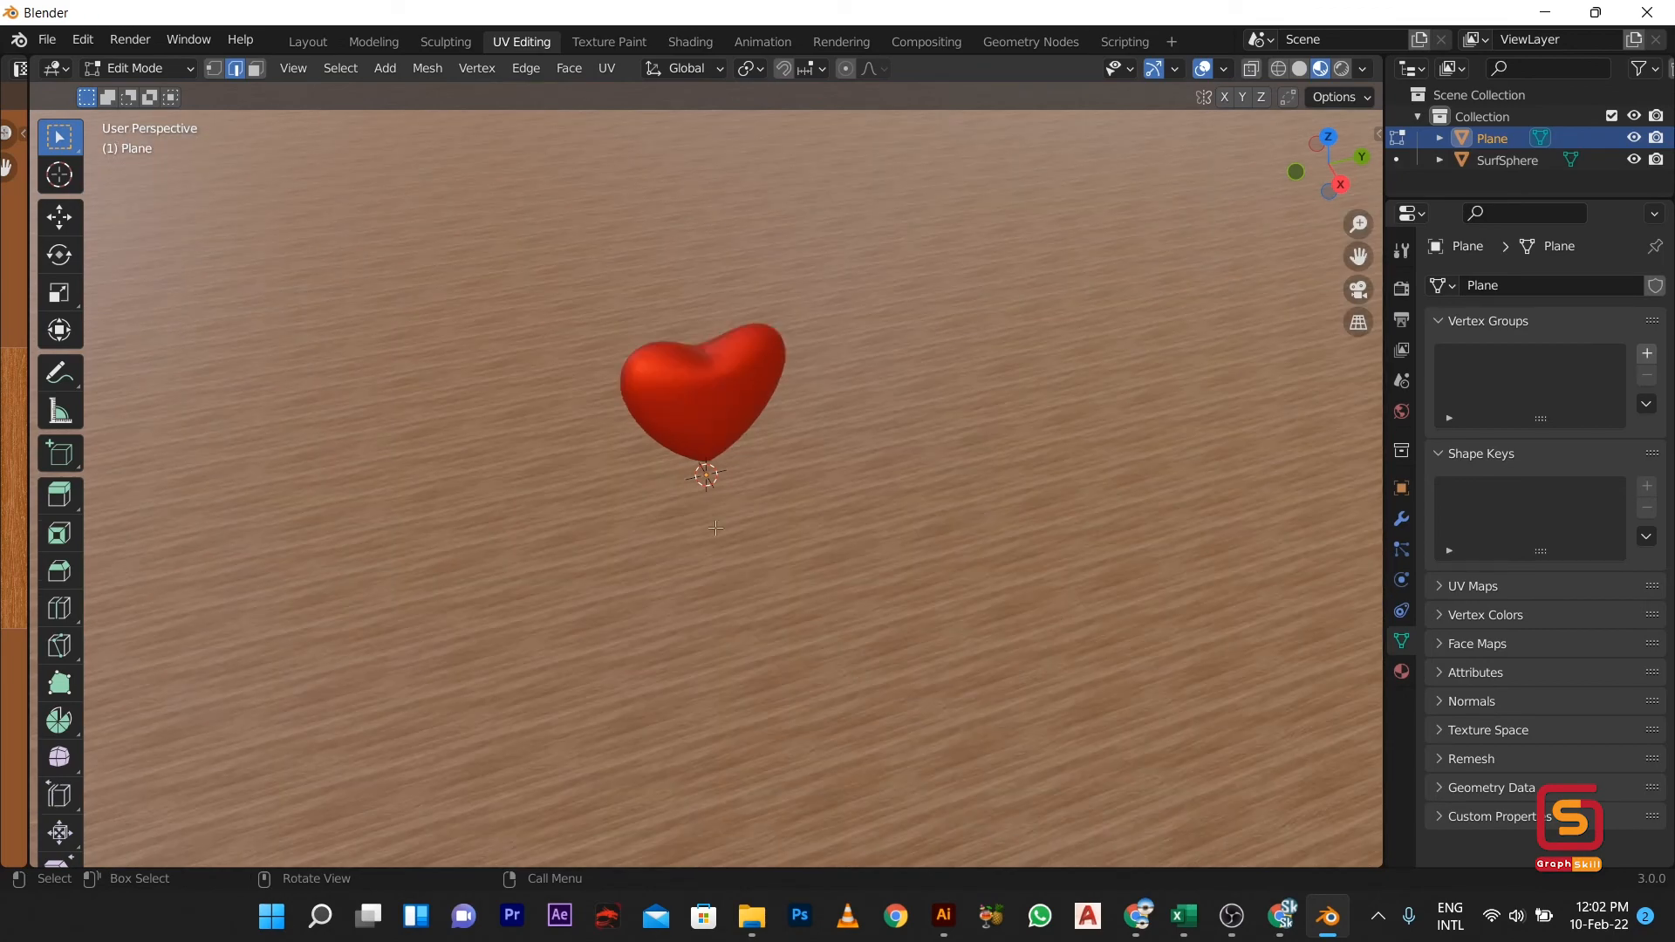
# View the heart on the wooden floor from a new angle and return to Object Mode
pyautogui.moveTo(807, 532)
pyautogui.mouseDown(button='middle')
pyautogui.moveTo(1093, 532)
pyautogui.moveTo(731, 520)
pyautogui.moveTo(706, 480)
pyautogui.moveTo(742, 558)
pyautogui.moveTo(830, 553)
pyautogui.moveTo(830, 363)
pyautogui.moveTo(759, 568)
pyautogui.mouseUp(button='middle')
pyautogui.scroll(5, 738, 508)
pyautogui.scroll(-2, 739, 507)
pyautogui.press('Tab')
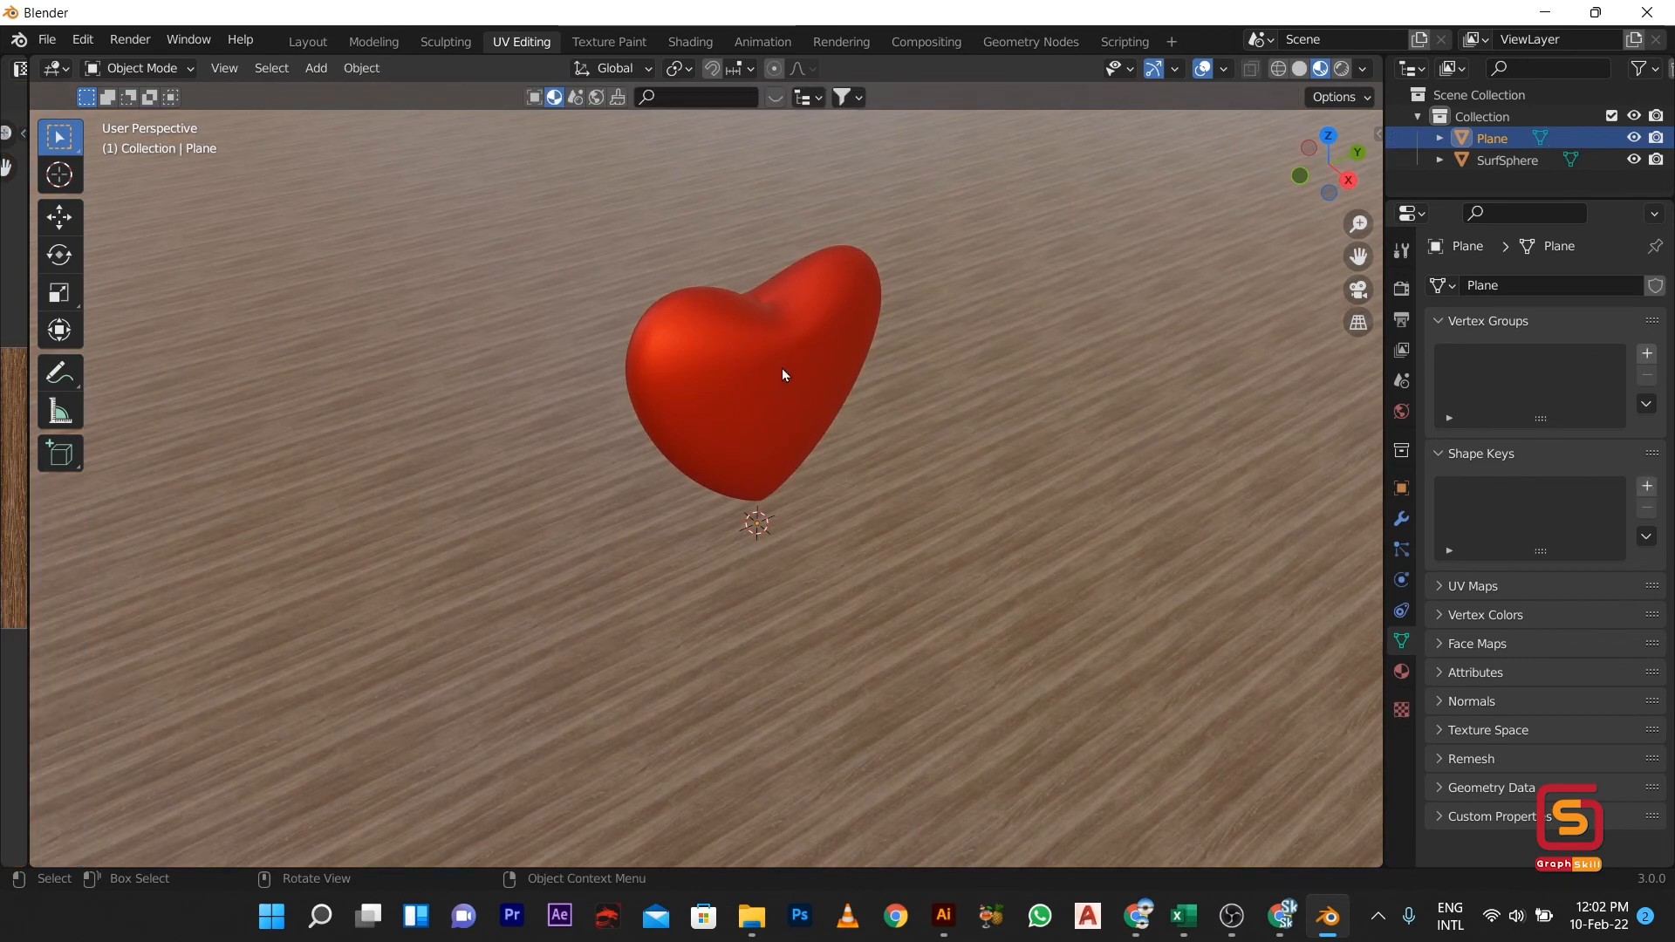
# Lower the heart along the Z axis to the wooden floor and switch the viewport to rendered shading
pyautogui.click(777, 302)
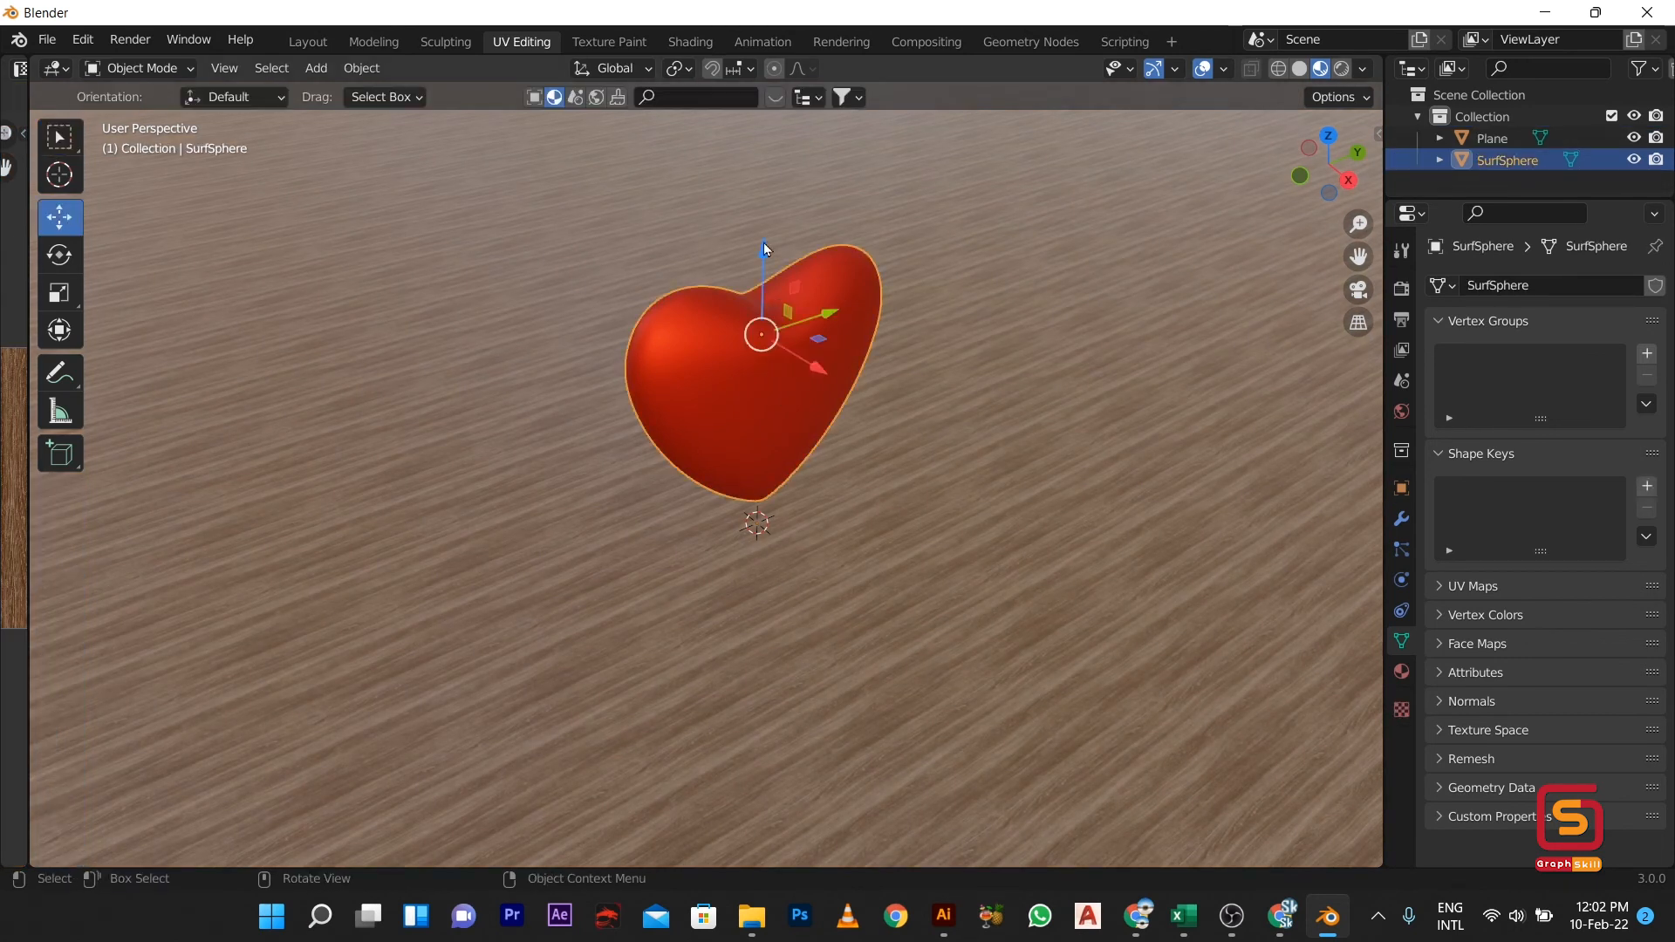
pyautogui.moveTo(764, 248)
pyautogui.mouseDown()
pyautogui.moveTo(768, 349)
pyautogui.moveTo(771, 286)
pyautogui.mouseUp()
pyautogui.click(1344, 69)
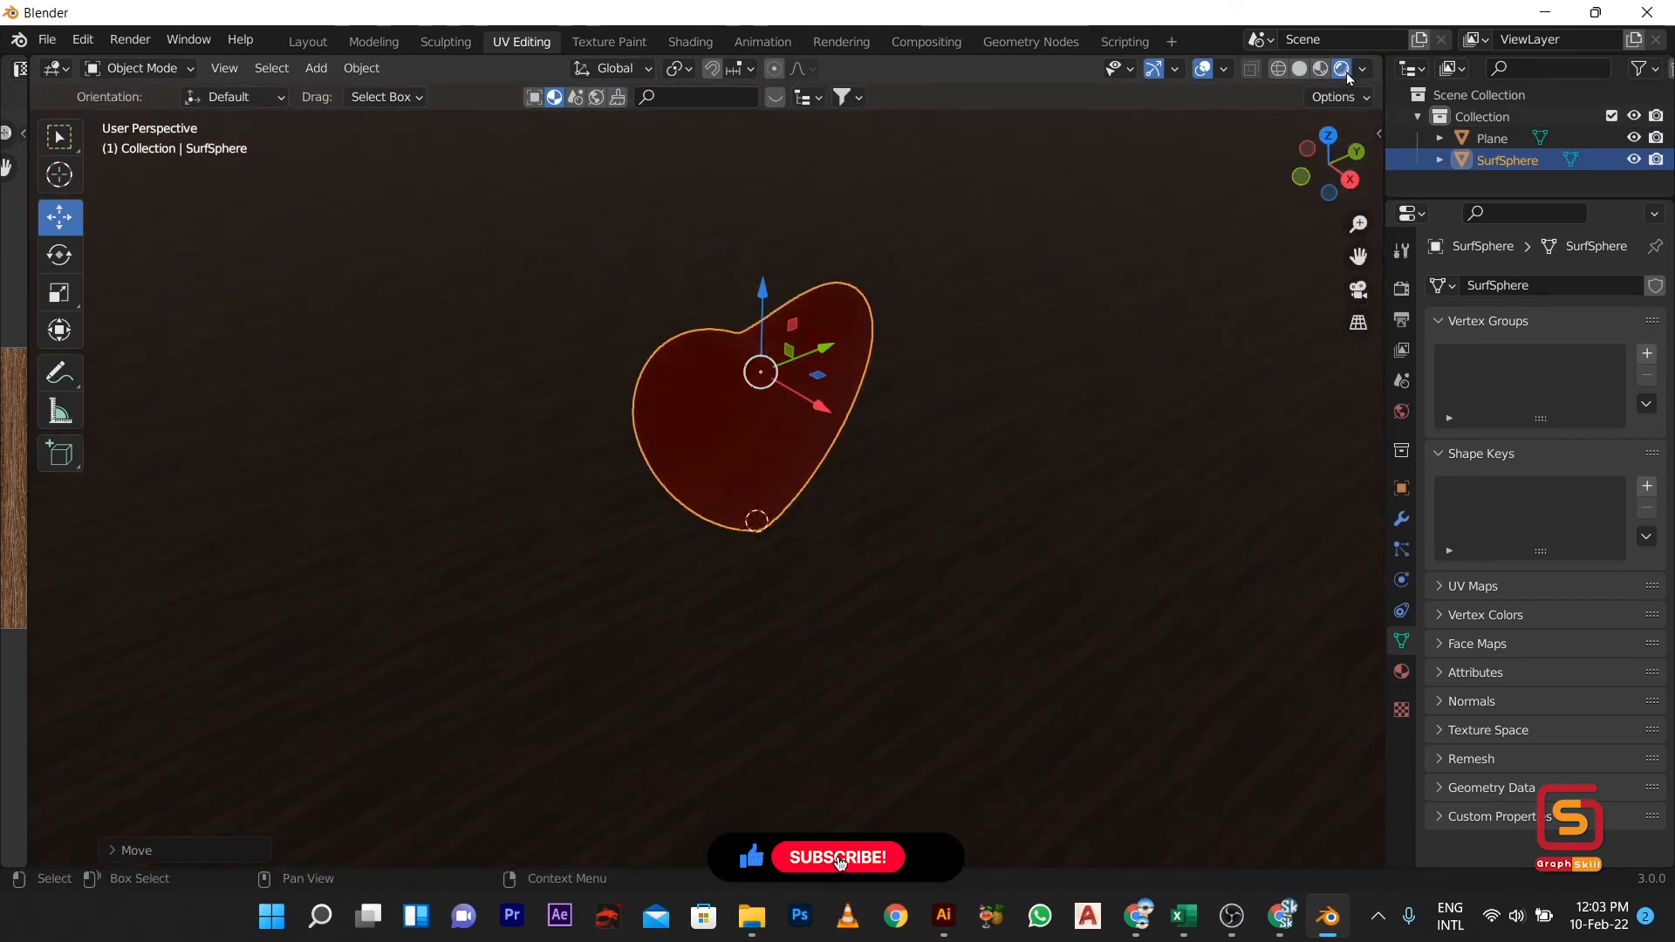
# Add a square area light at the base of the heart and enlarge it to about 2.53 m
pyautogui.hotkey('shift', 'a')
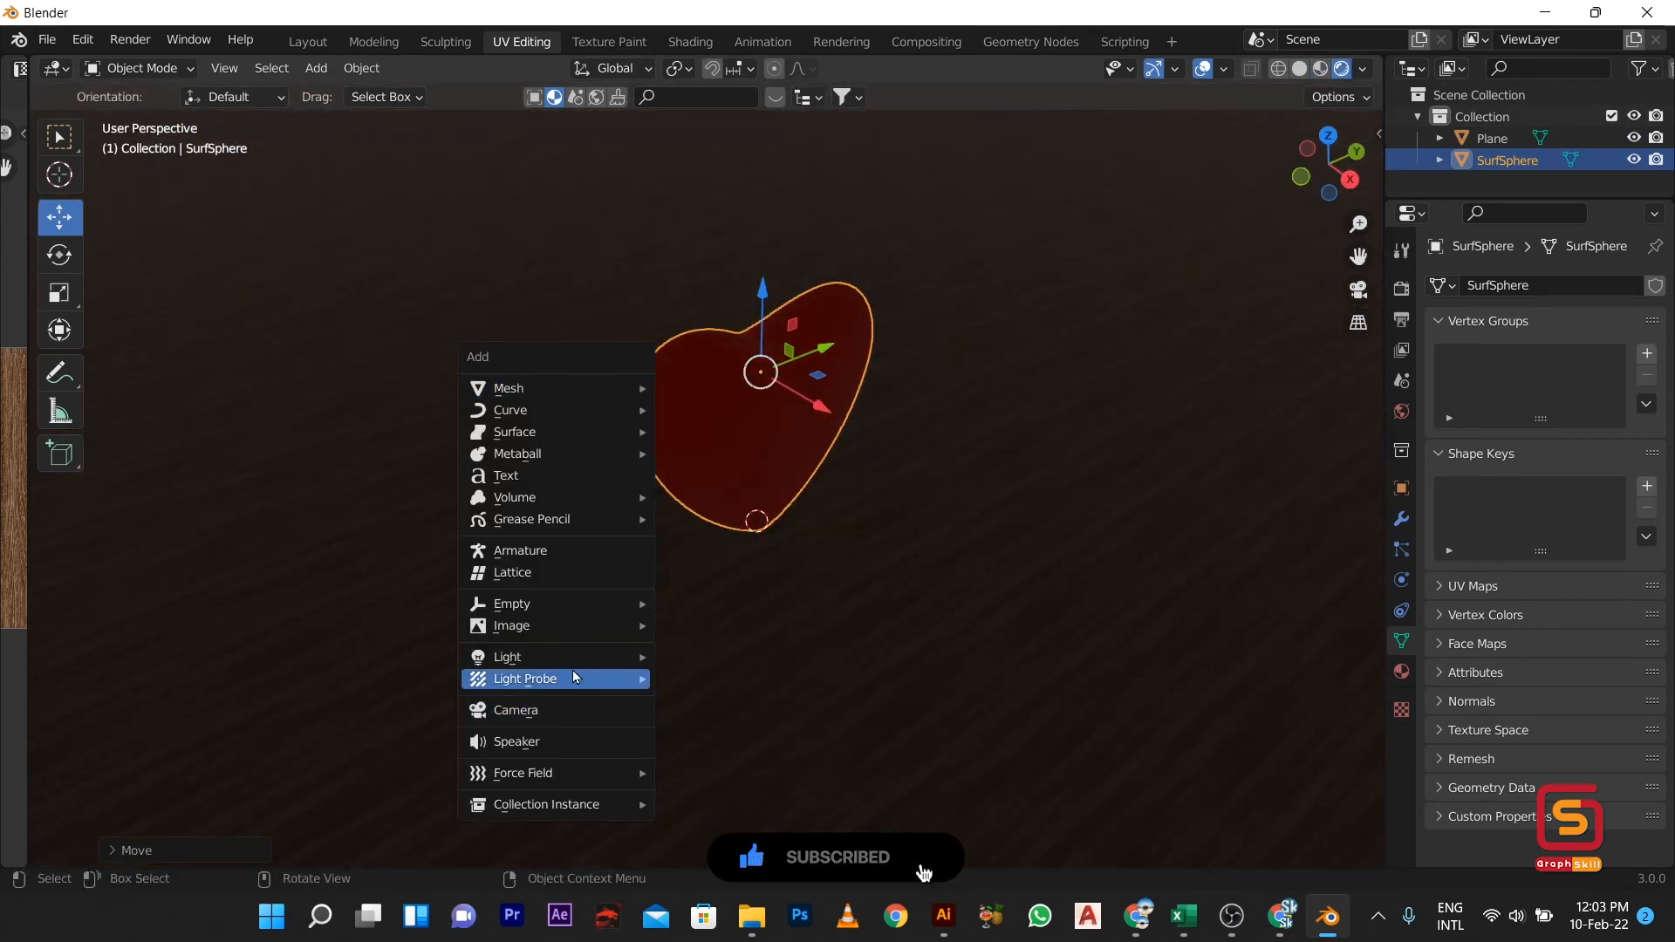
pyautogui.click(735, 725)
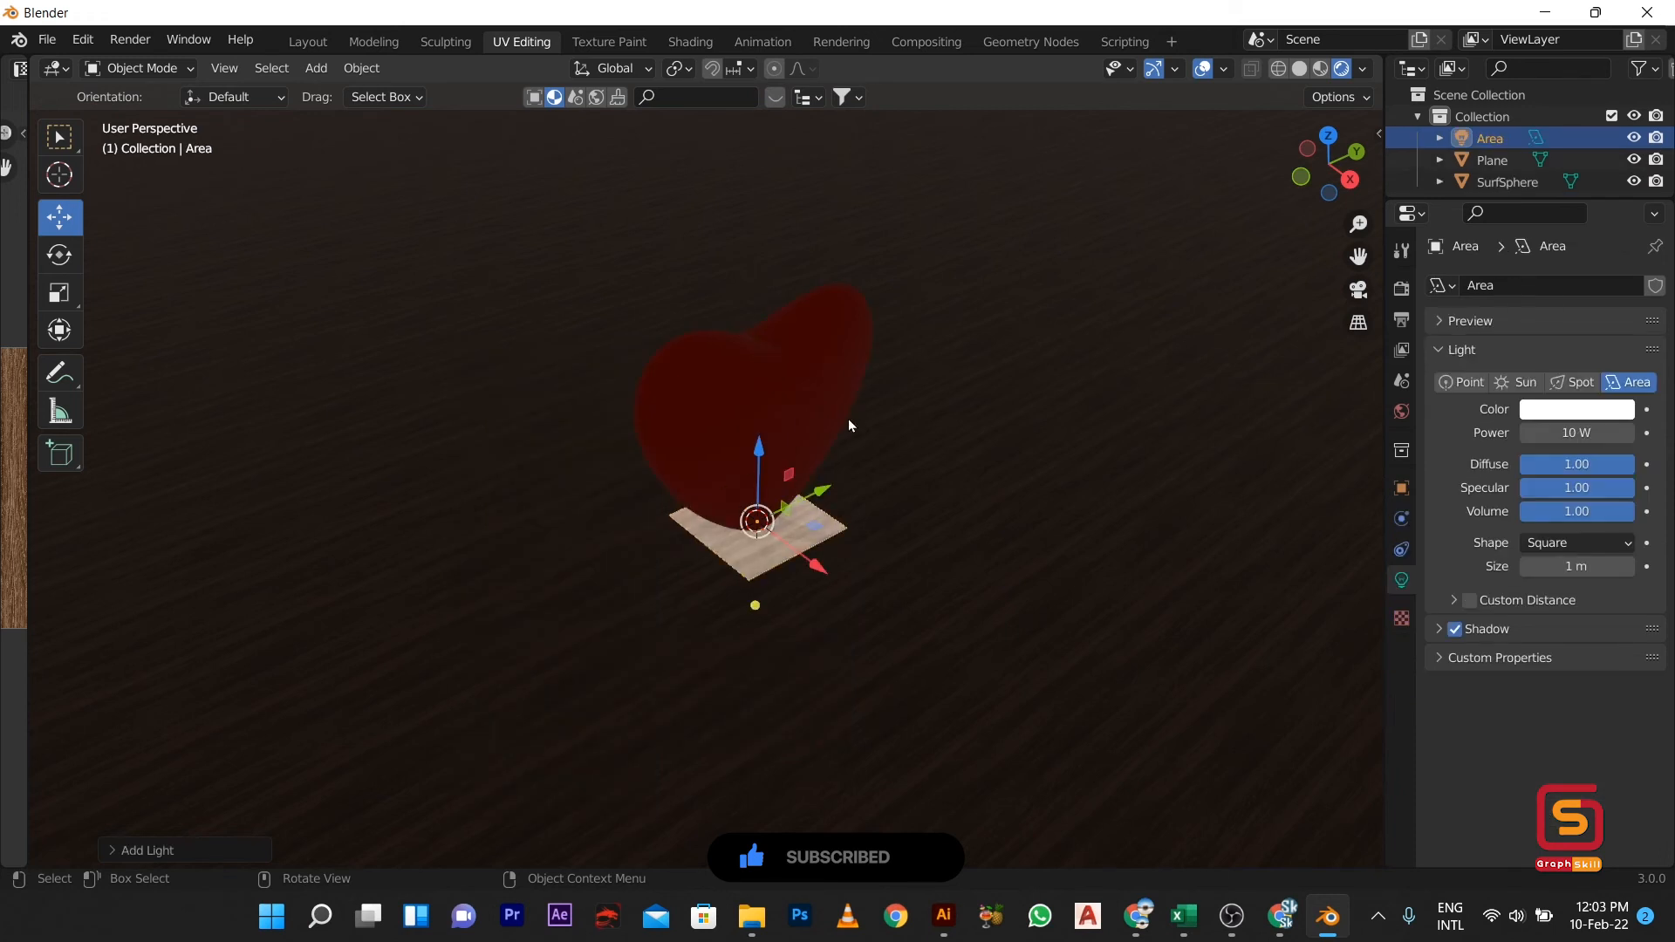
pyautogui.moveTo(761, 467); pyautogui.dragTo(776, 412)
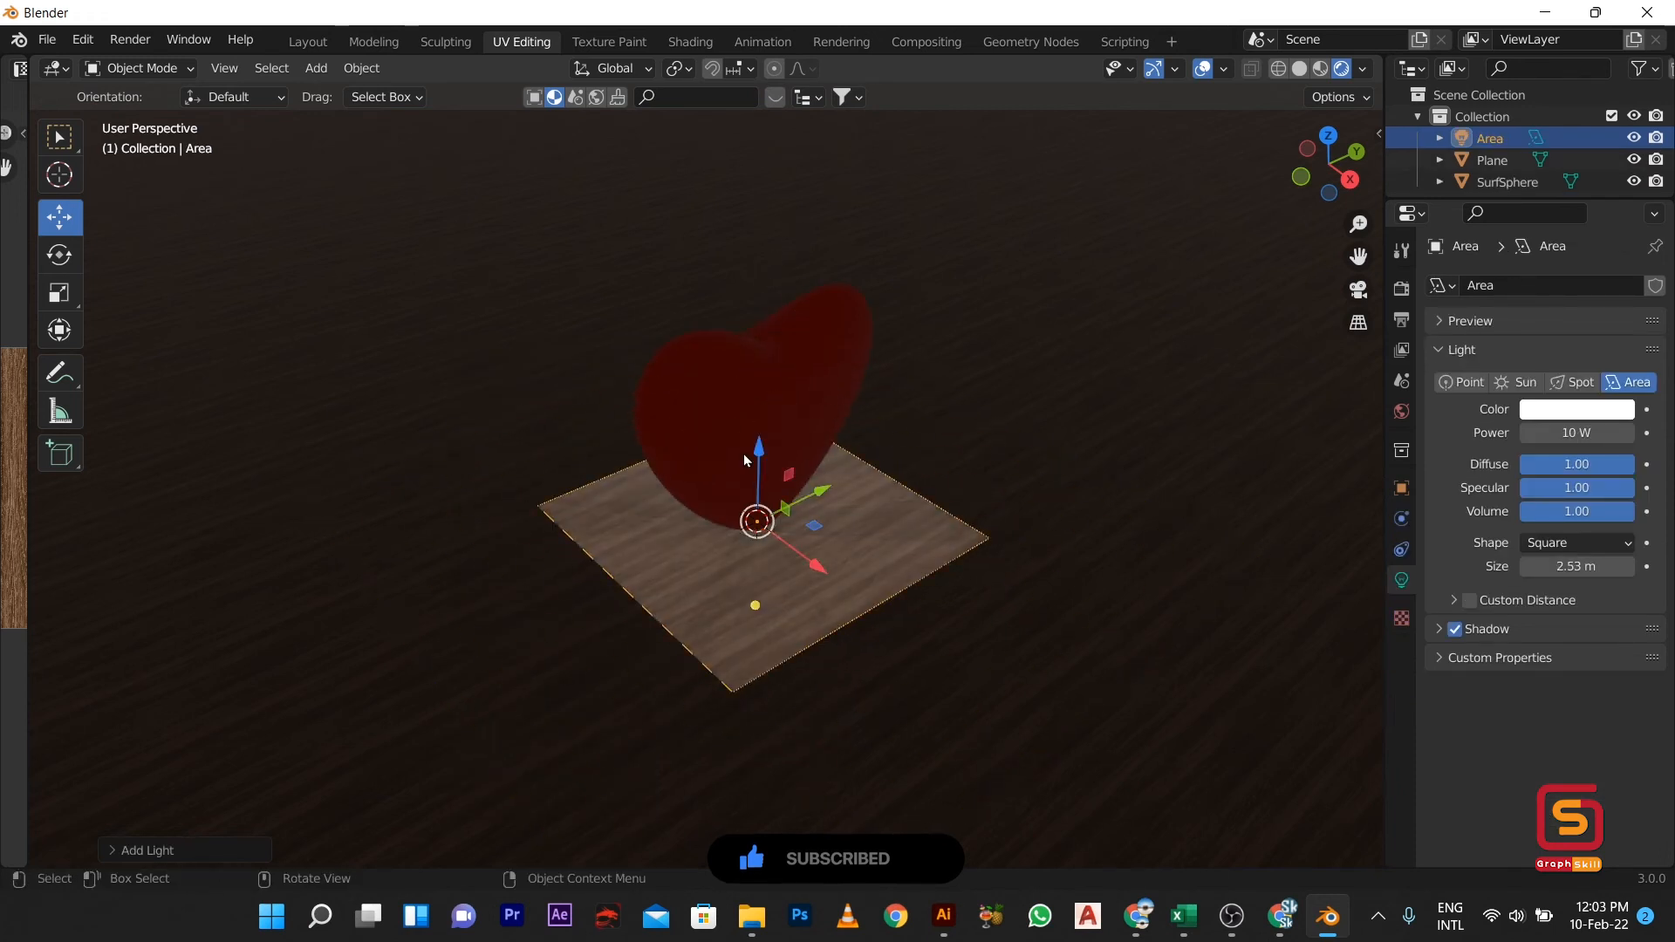
# Raise the area light about 3 m straight up along Z and set its power to 1000 W
pyautogui.press('g')
pyautogui.press('z')
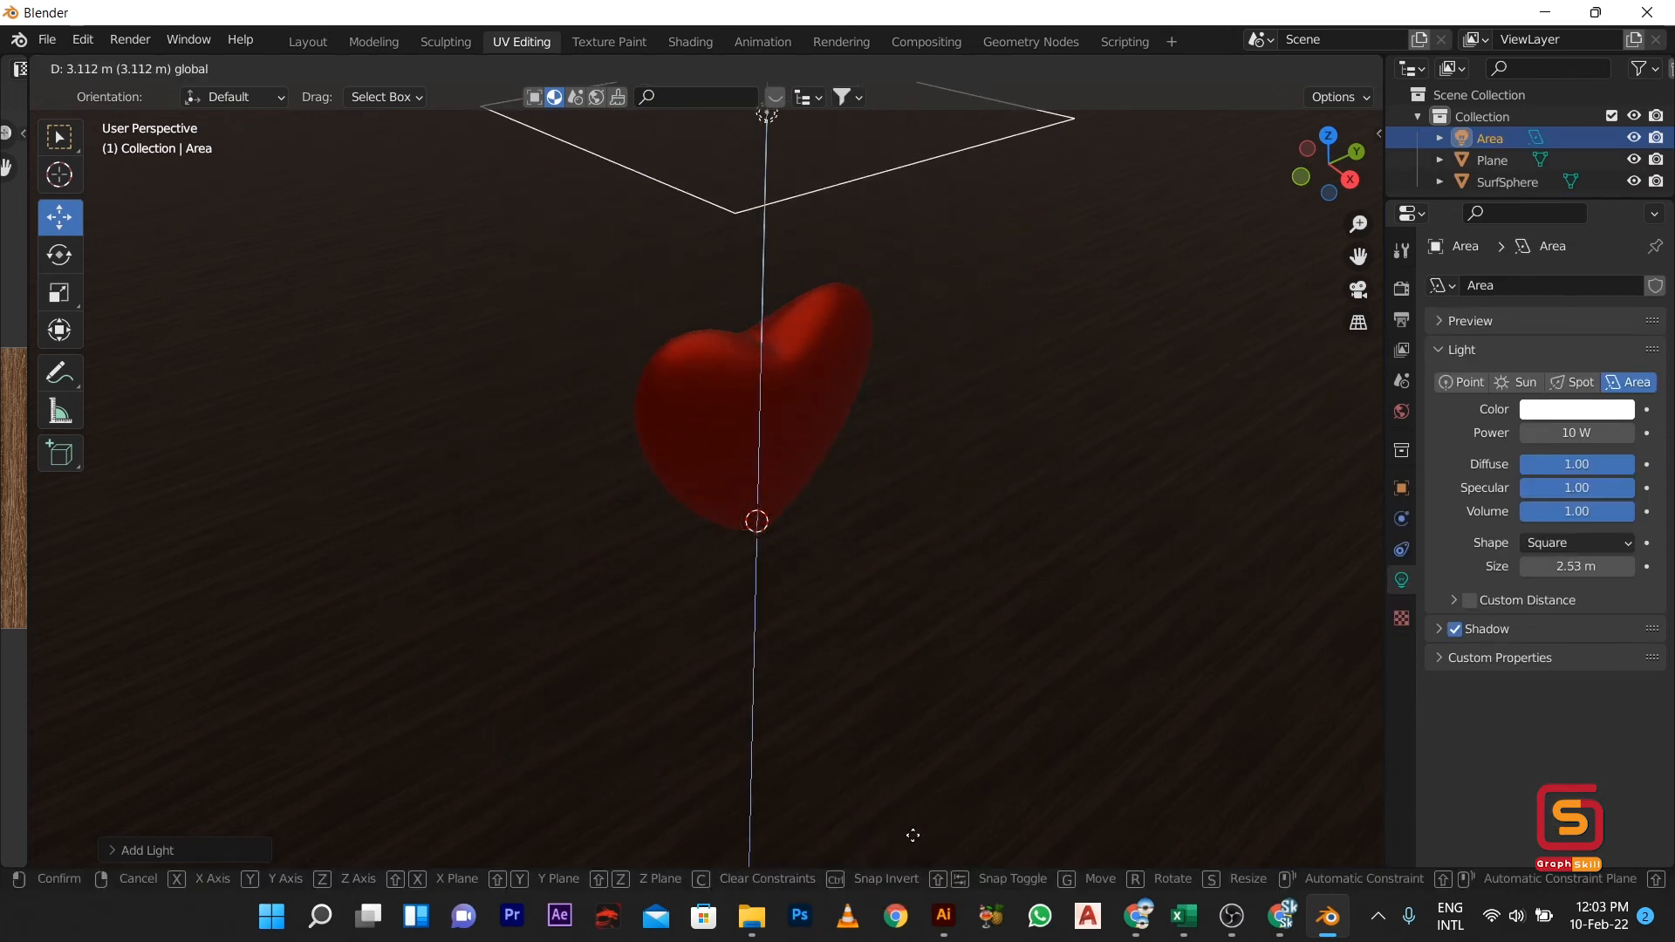
pyautogui.click(917, 846)
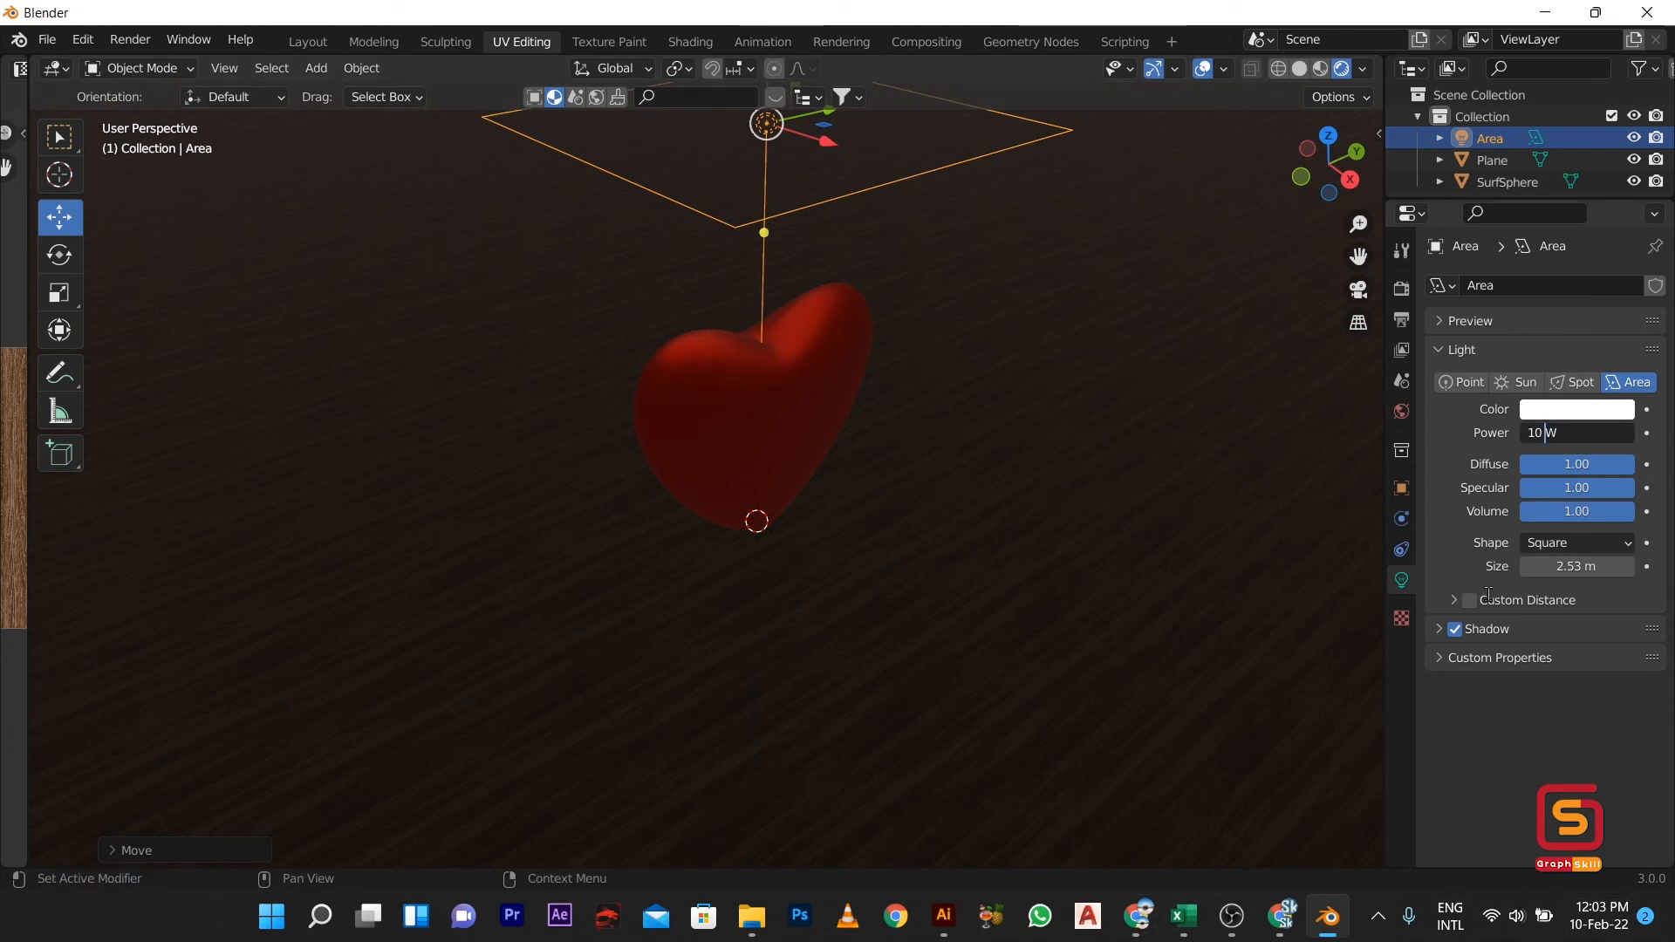
pyautogui.write('00')
pyautogui.press('Return')
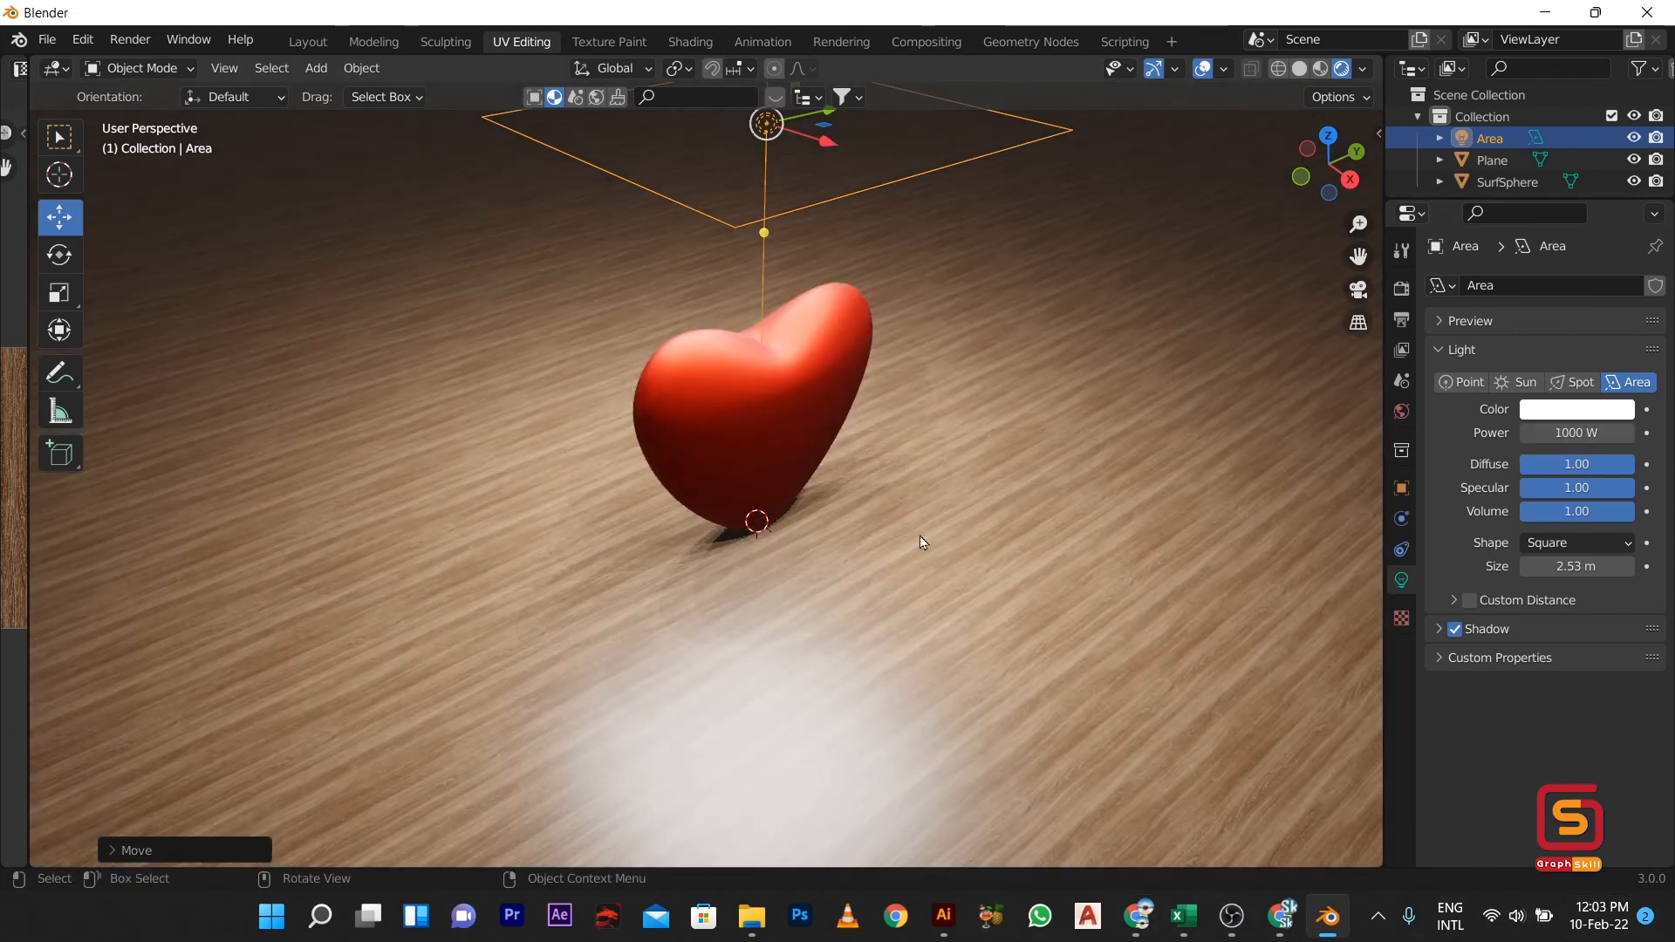
# Reposition the area light along X beside the heart, aimed at it, and reduce its size to about 1.47 m
pyautogui.scroll(-3, 800, 647)
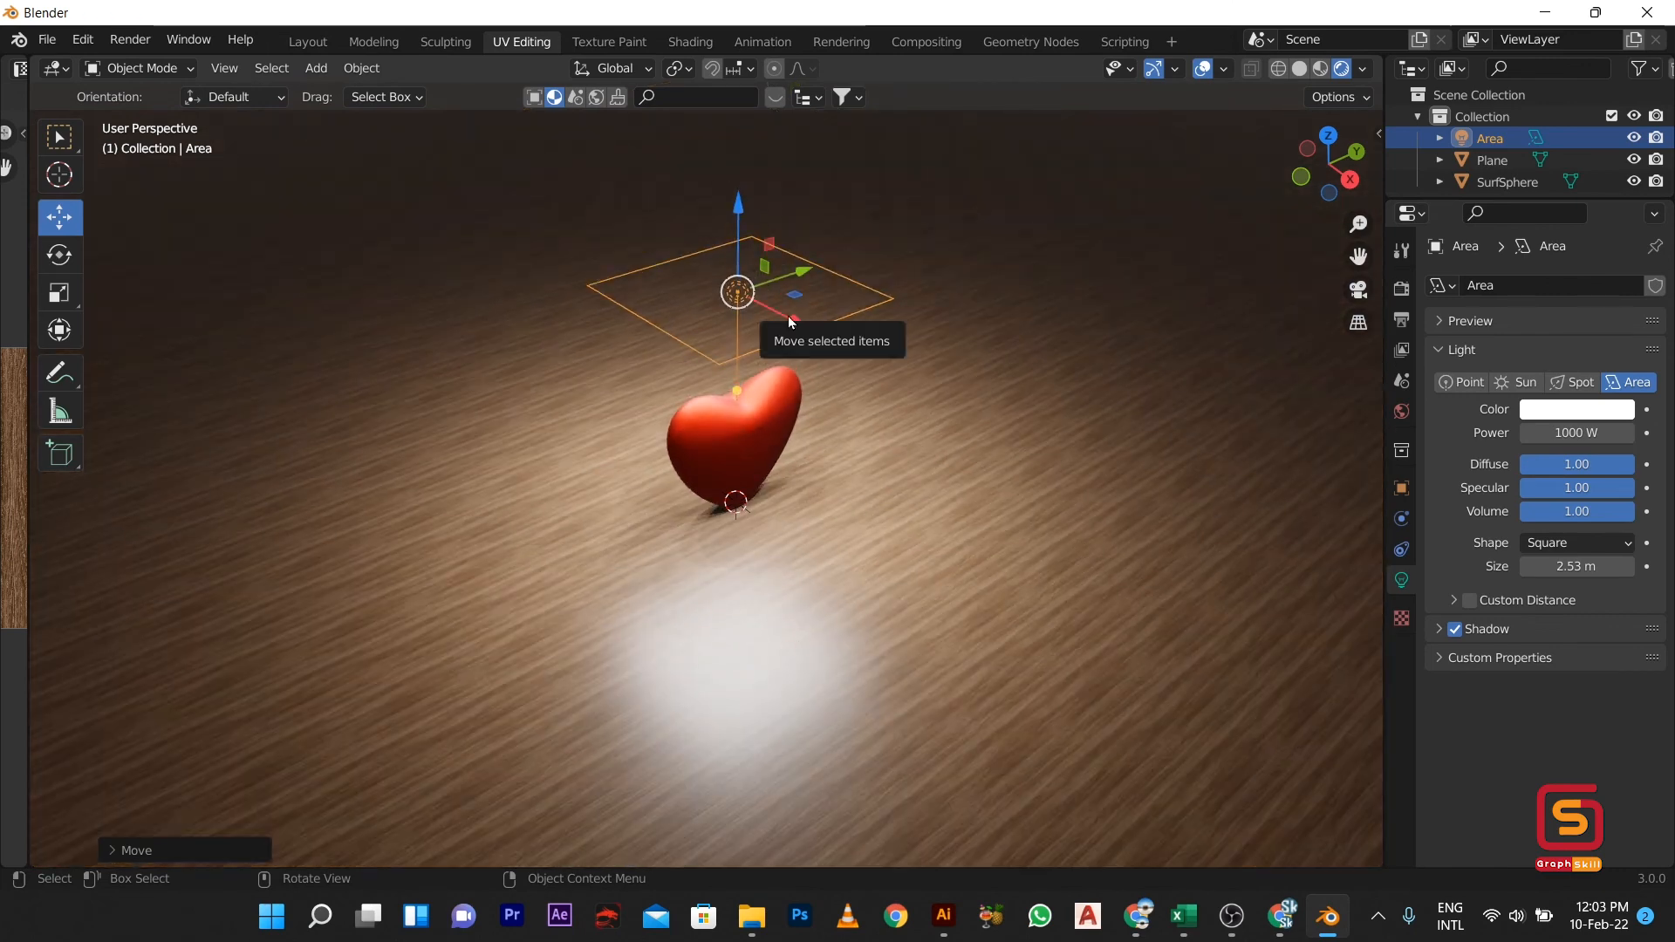
pyautogui.moveTo(790, 322); pyautogui.dragTo(1003, 527)
pyautogui.moveTo(1101, 386); pyautogui.dragTo(1053, 444)
pyautogui.moveTo(1004, 529); pyautogui.dragTo(654, 364)
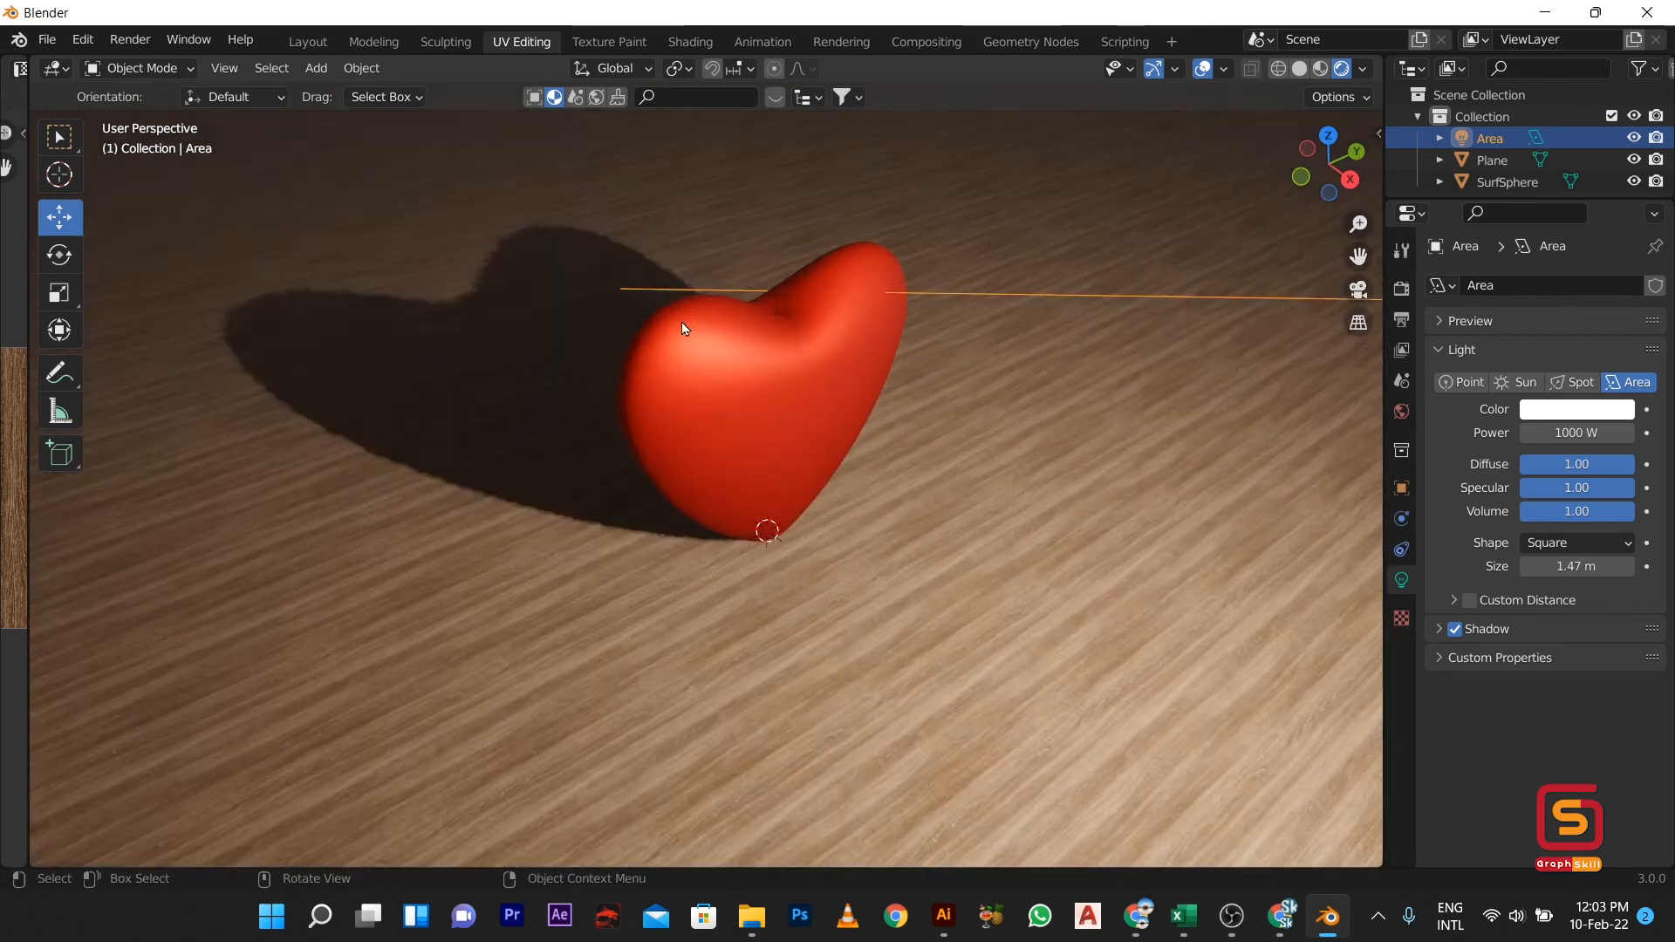